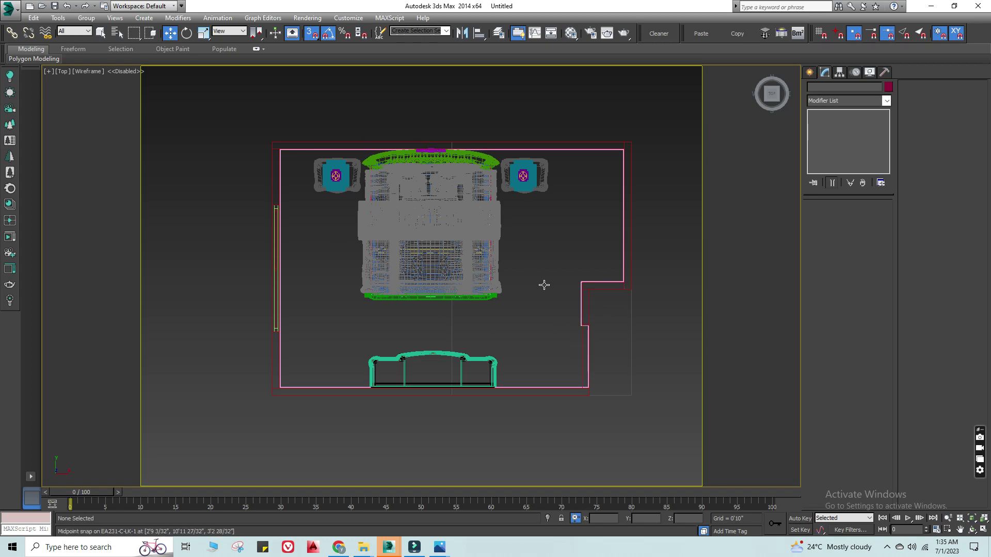
Step: Orbit around the bedroom, then return to the top view of the room
{"action": "middle_click_drag", "start_coordinate": [550, 287], "coordinate": [545, 161], "text": "alt"}
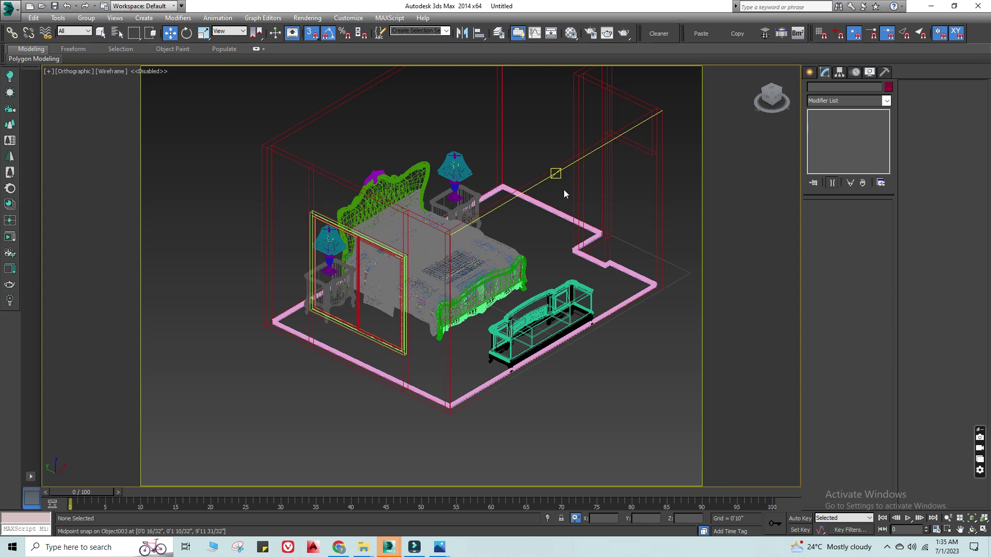
{"action": "middle_click_drag", "start_coordinate": [535, 255], "coordinate": [508, 283]}
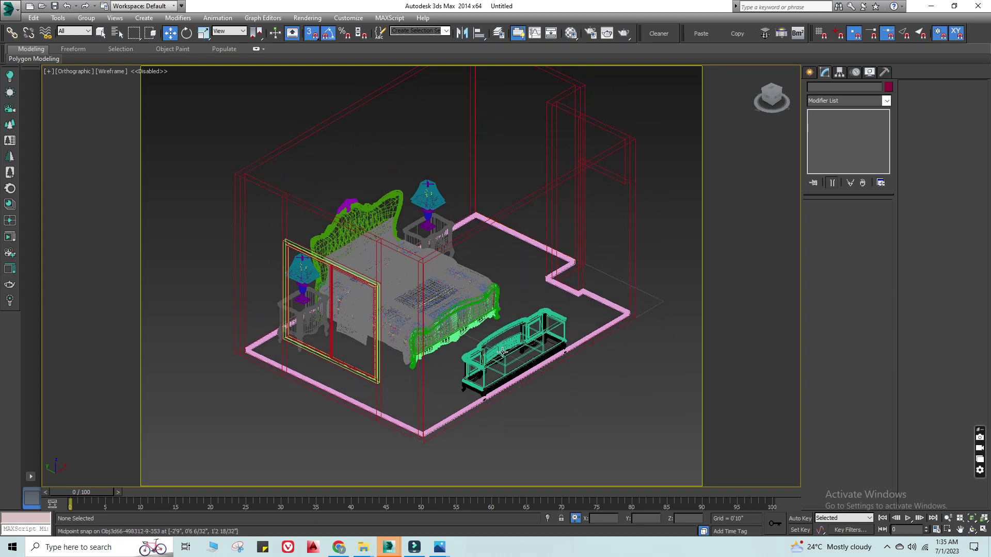
{"action": "middle_click_drag", "start_coordinate": [502, 353], "coordinate": [480, 338], "text": "alt"}
{"action": "key", "text": "t"}
{"action": "left_click", "coordinate": [529, 256]}
Step: Switch to the sculpchur Explorer window and go up to the 3D Models folder
{"action": "left_click", "coordinate": [365, 548]}
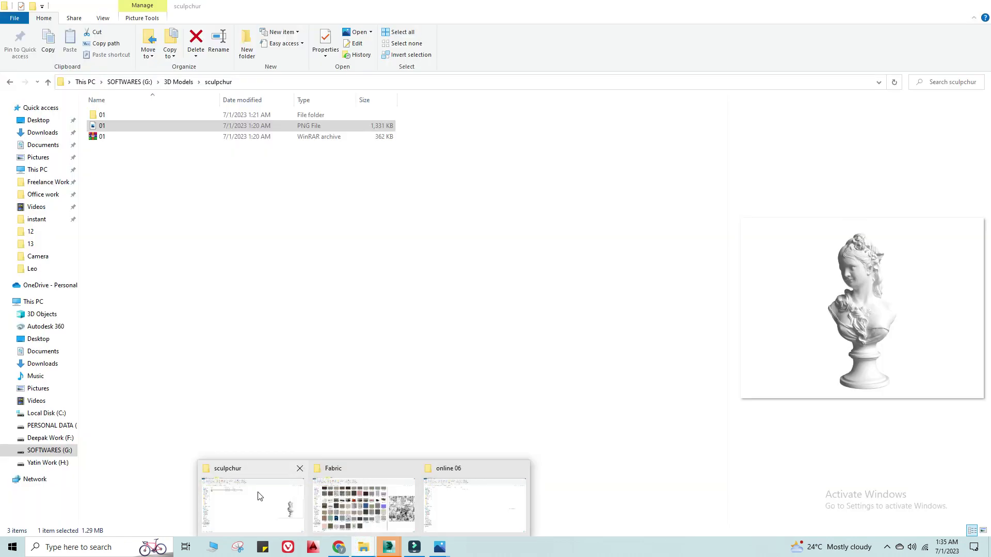
{"action": "left_click", "coordinate": [282, 505]}
{"action": "left_click", "coordinate": [195, 83]}
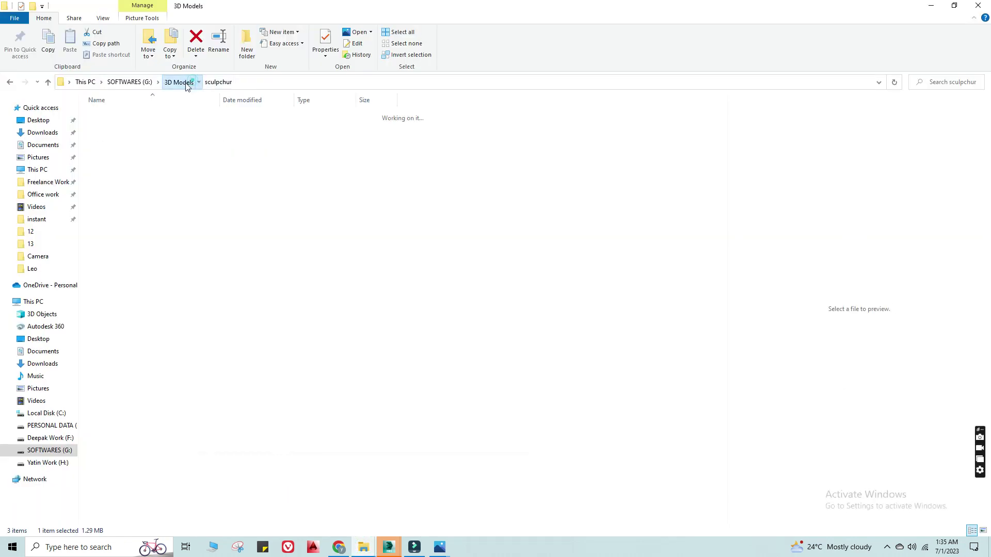
{"action": "left_click", "coordinate": [150, 377]}
{"action": "scroll", "coordinate": [150, 376], "scroll_direction": "down", "scroll_amount": 5}
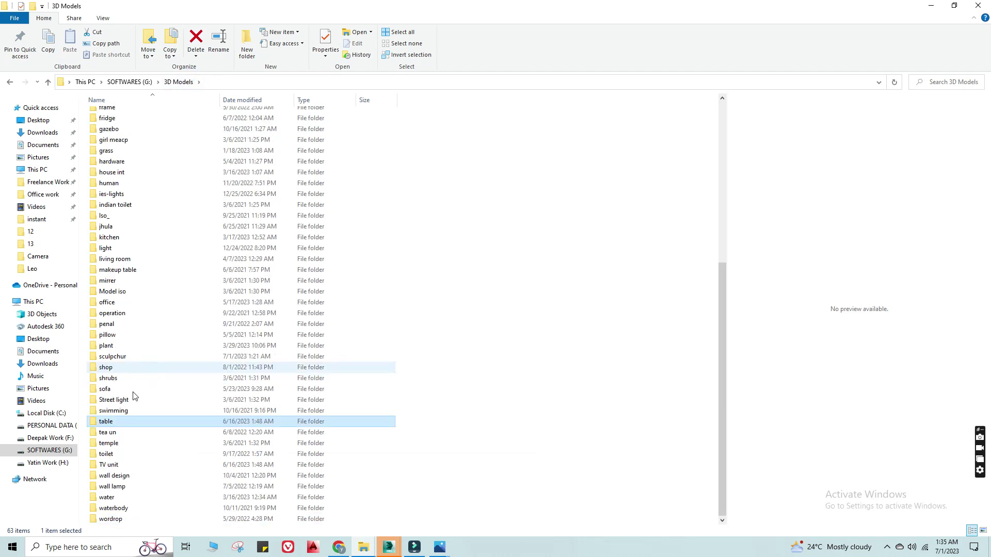
Step: Open TV unit > FURNITURE - TV WALL > FURNITURE - TV WALL > 49 > furniture 71, then return to 3ds Max
{"action": "double_click", "coordinate": [116, 462]}
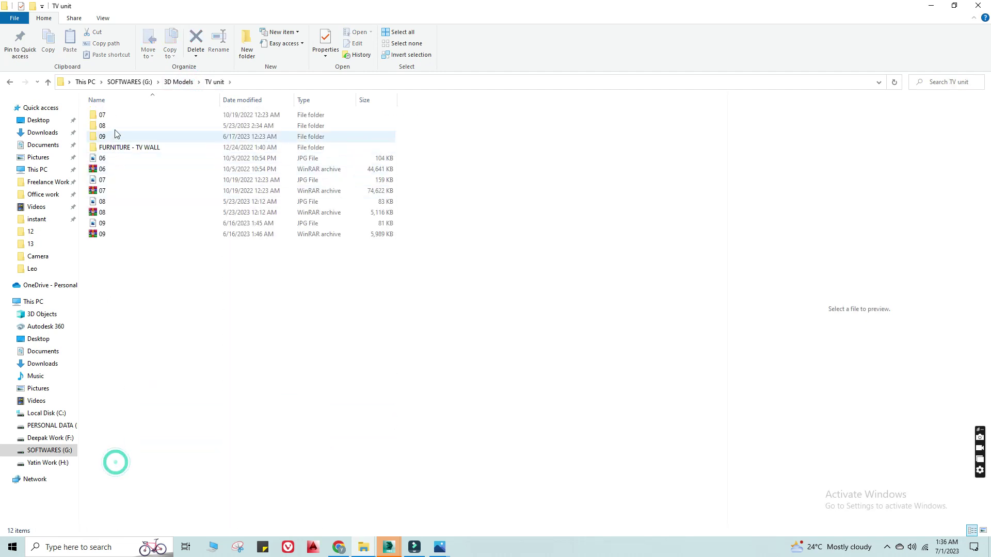
{"action": "double_click", "coordinate": [114, 147]}
{"action": "double_click", "coordinate": [155, 115]}
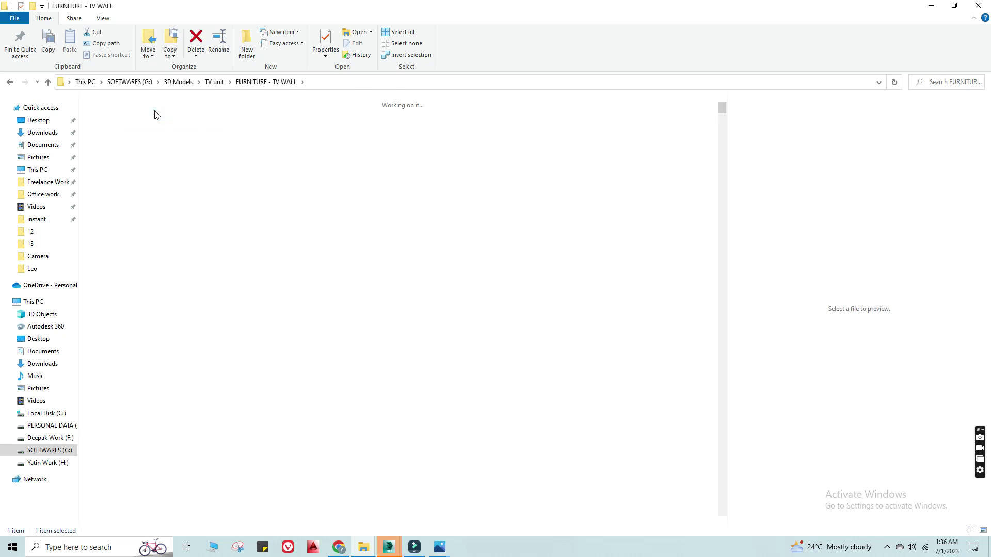
{"action": "double_click", "coordinate": [652, 202]}
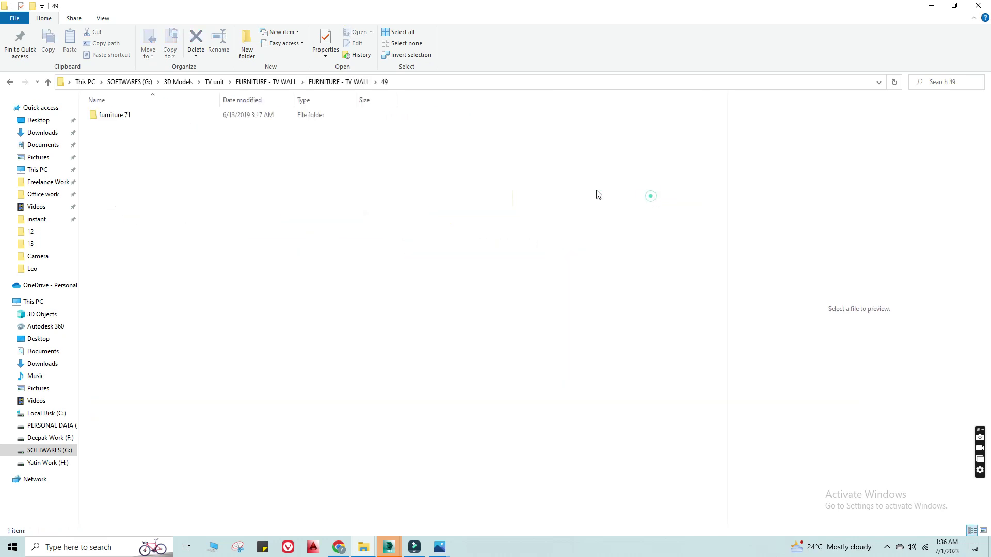
{"action": "double_click", "coordinate": [116, 114]}
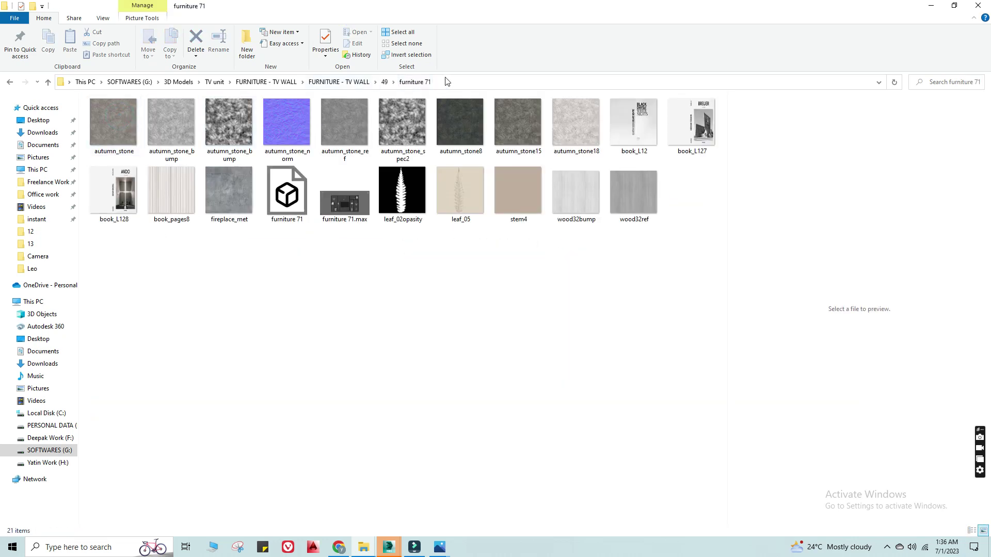
{"action": "mouse_move", "coordinate": [438, 547]}
{"action": "left_click", "coordinate": [449, 503]}
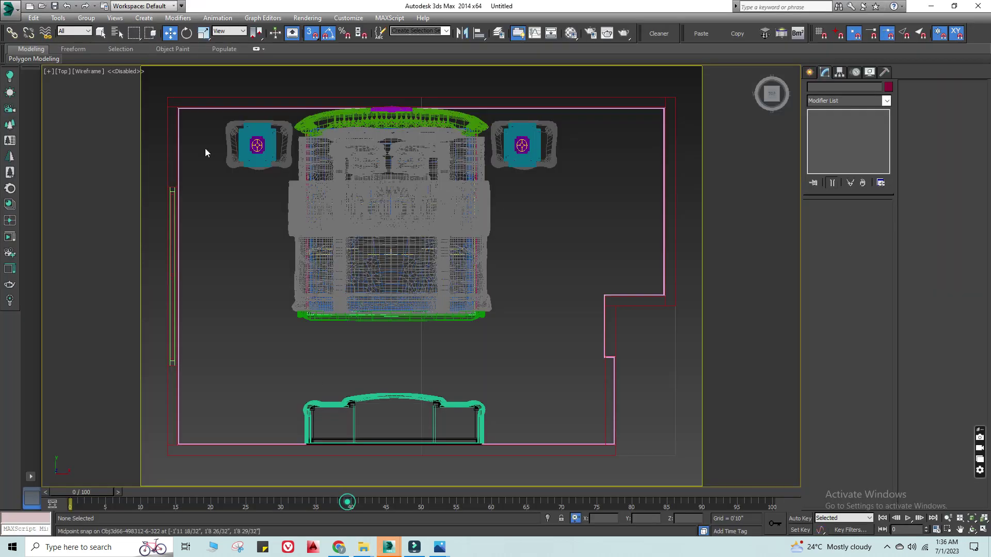
Step: Merge all objects (decor, furniture_w4500mm, TV_65_inch) from furniture 71.max into the scene
{"action": "left_click", "coordinate": [3, 7]}
{"action": "mouse_move", "coordinate": [36, 152]}
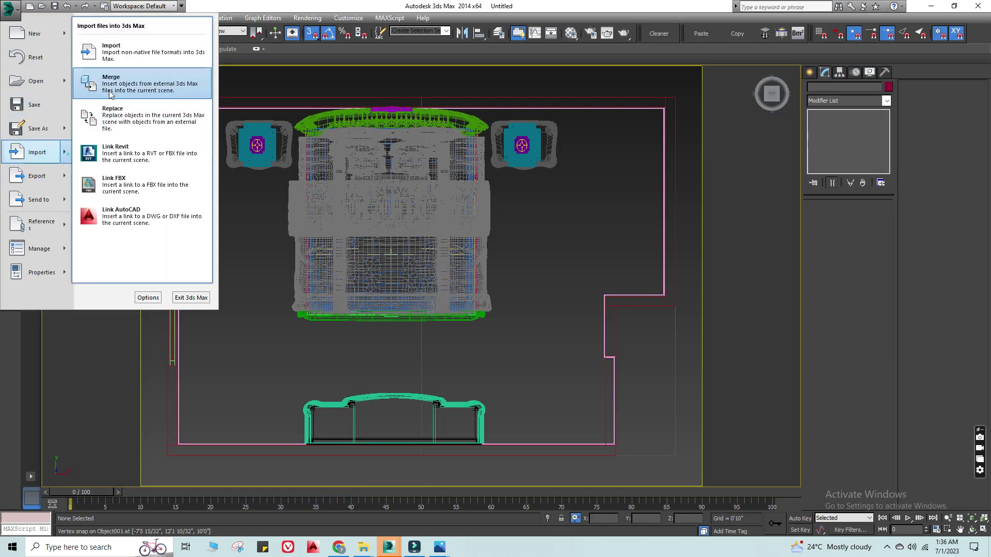
{"action": "left_click", "coordinate": [118, 84]}
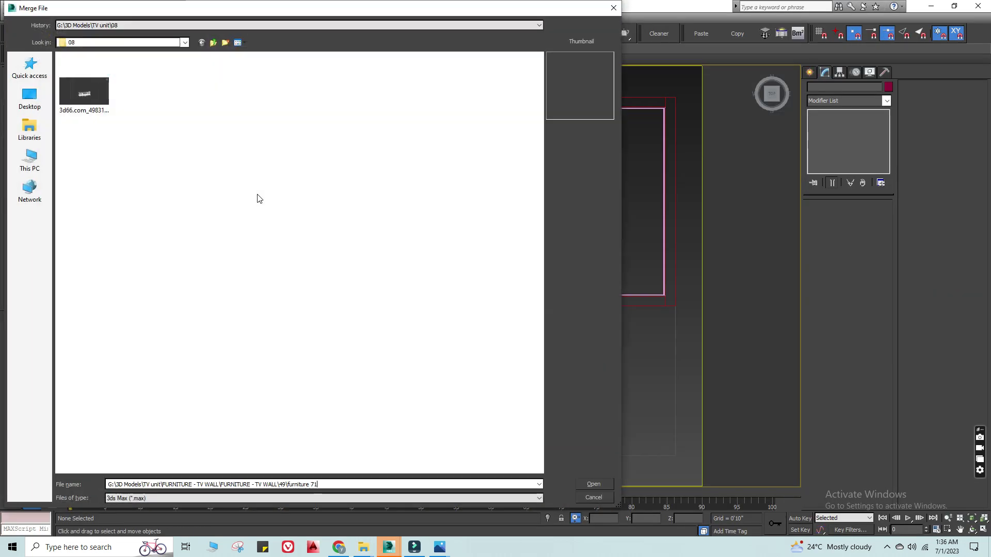
{"action": "double_click", "coordinate": [83, 94]}
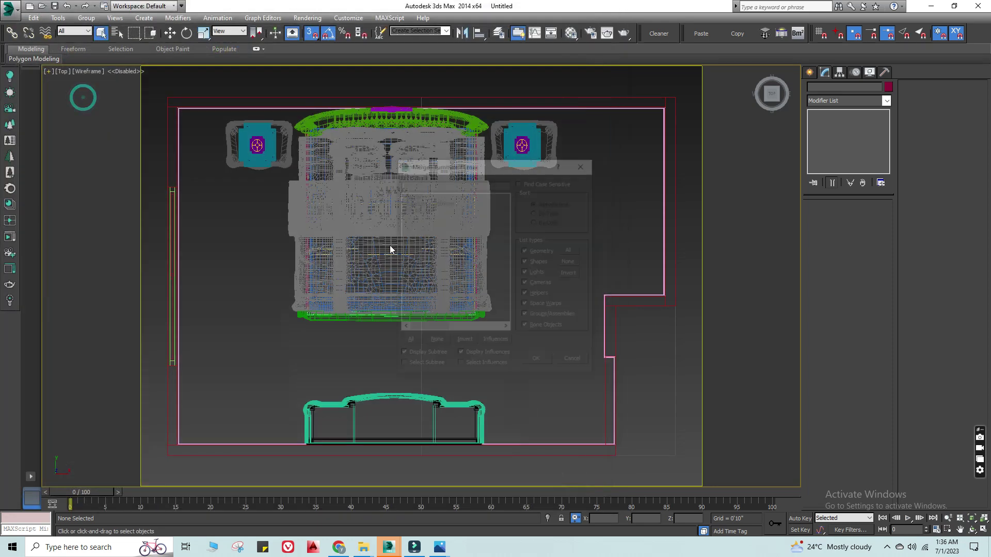
{"action": "left_click", "coordinate": [407, 342]}
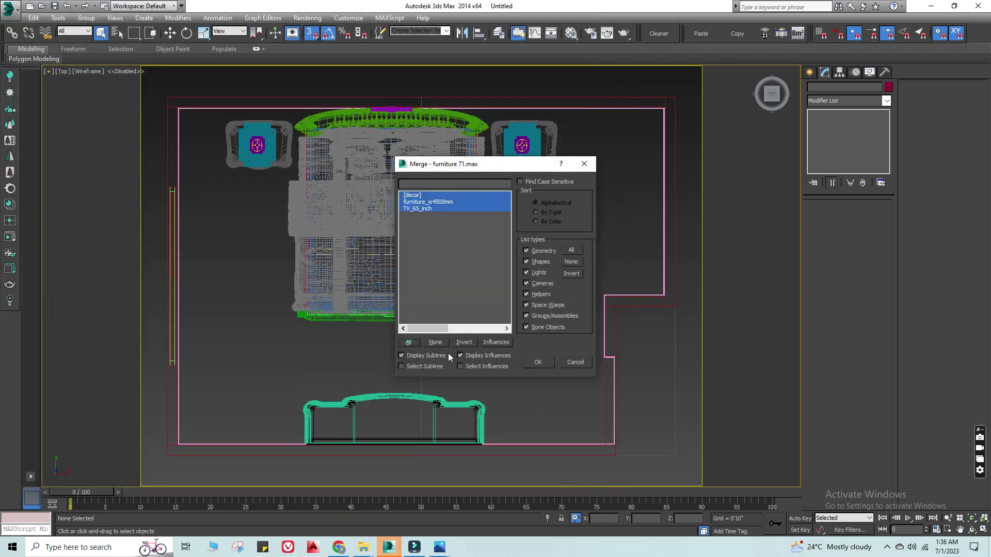
{"action": "left_click", "coordinate": [547, 366]}
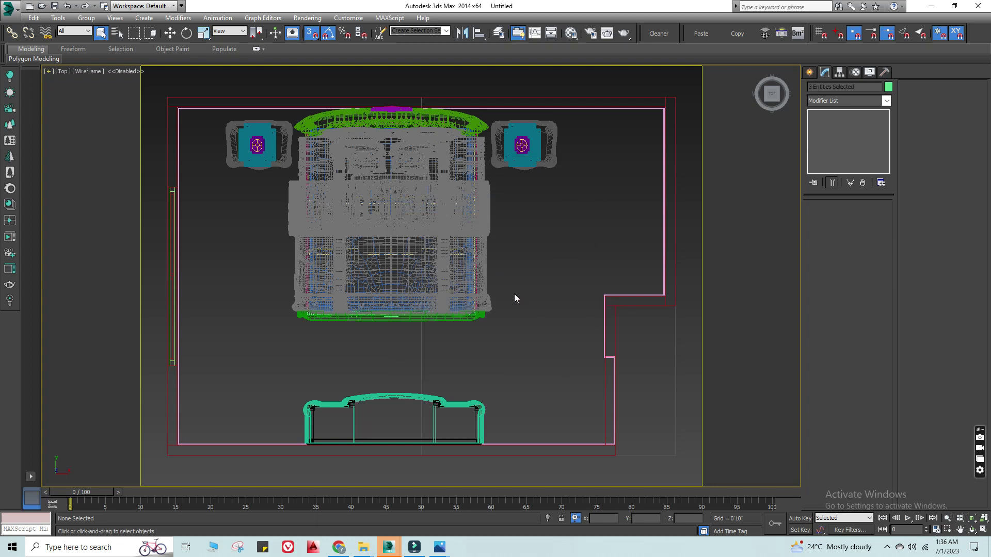
Step: Isolate the merged TV-wall objects and view them shaded at an angle
{"action": "scroll", "coordinate": [514, 298], "scroll_direction": "down", "scroll_amount": 2}
{"action": "scroll", "coordinate": [494, 378], "scroll_direction": "up", "scroll_amount": 3}
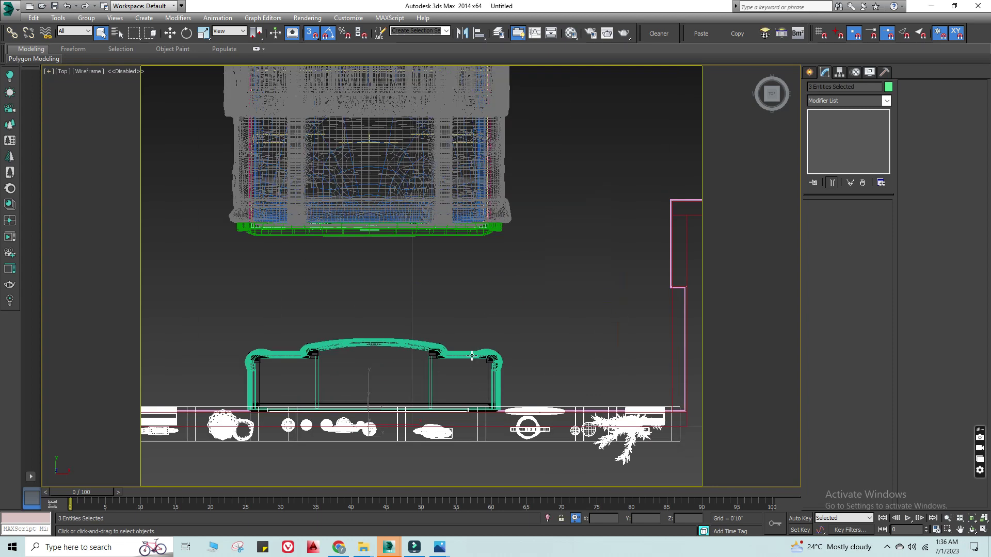
{"action": "left_click", "coordinate": [472, 356], "text": "ctrl"}
{"action": "left_click", "coordinate": [547, 518]}
{"action": "middle_click_drag", "start_coordinate": [502, 371], "coordinate": [522, 356], "text": "alt"}
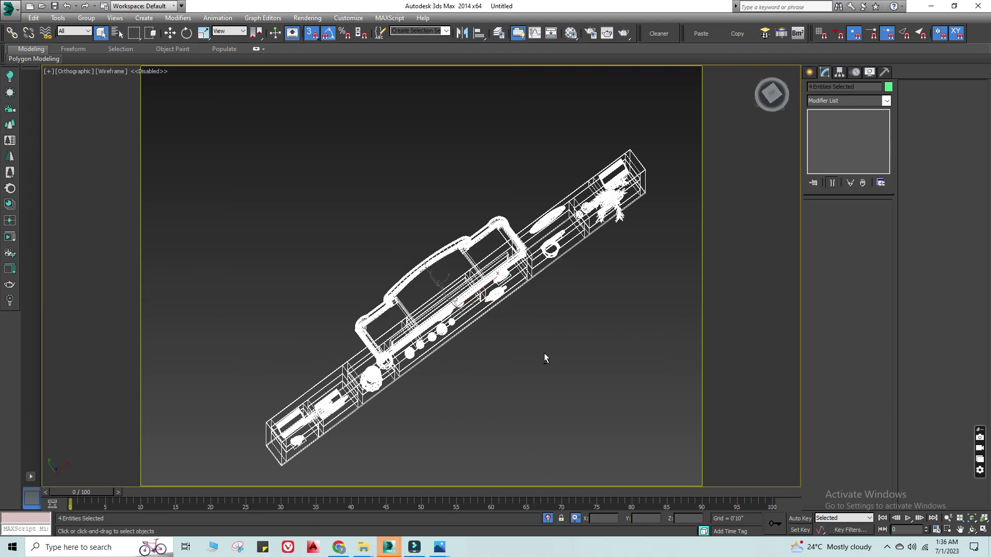
{"action": "left_click", "coordinate": [626, 283]}
{"action": "key", "text": "F3"}
Step: Delete the furniture_w4500mm wall unit
{"action": "key", "text": "e"}
{"action": "left_click", "coordinate": [462, 327]}
{"action": "mouse_move", "coordinate": [462, 327]}
{"action": "middle_mouse_down", "text": "alt"}
{"action": "mouse_move", "coordinate": [584, 249]}
{"action": "mouse_move", "coordinate": [499, 321]}
{"action": "middle_mouse_up", "text": "alt"}
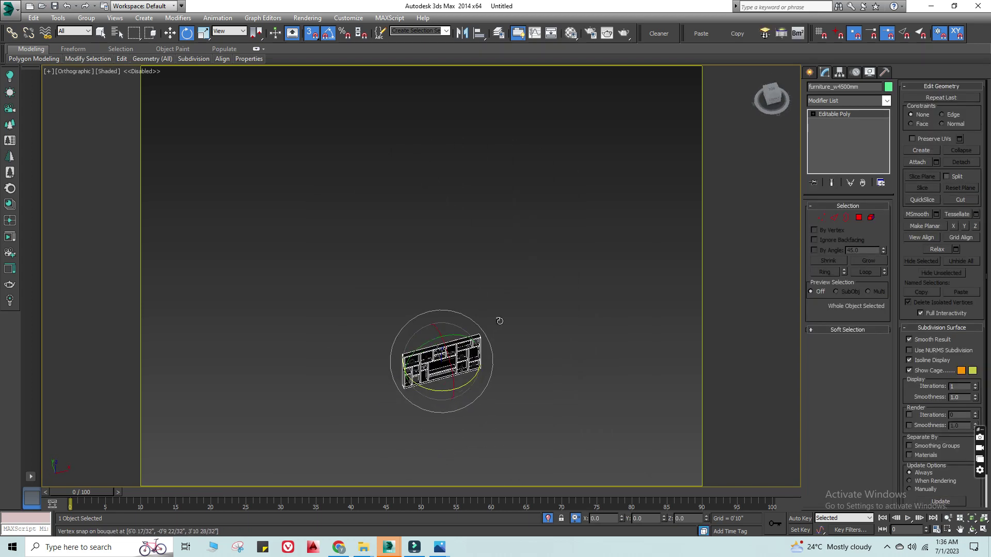
{"action": "scroll", "coordinate": [503, 330], "scroll_direction": "up", "scroll_amount": 5}
{"action": "scroll", "coordinate": [413, 380], "scroll_direction": "up", "scroll_amount": 4}
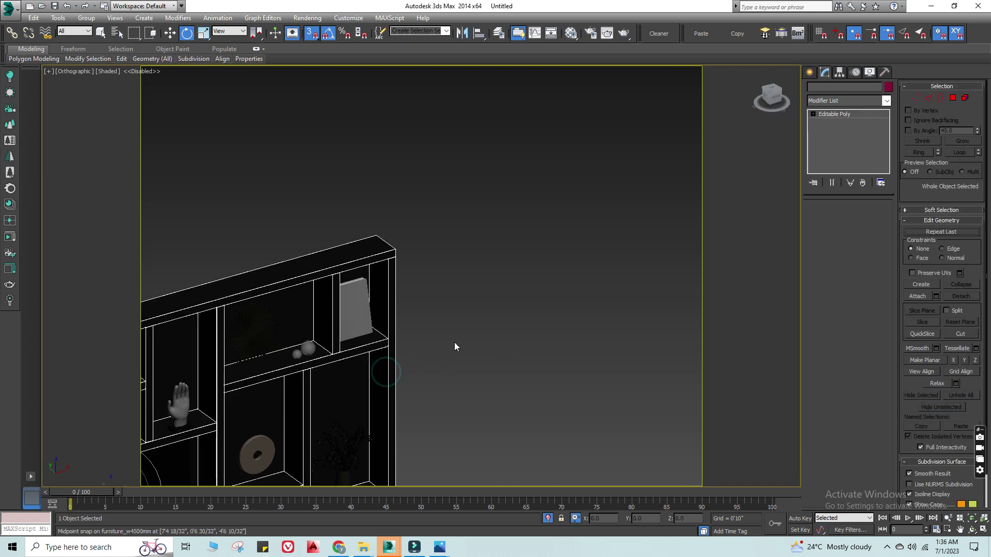
{"action": "key", "text": "Delete"}
{"action": "scroll", "coordinate": [507, 276], "scroll_direction": "down", "scroll_amount": 4}
Step: Select the TV cabinet and all its decor and frame them in Top view
{"action": "left_click_drag", "start_coordinate": [509, 232], "coordinate": [217, 457]}
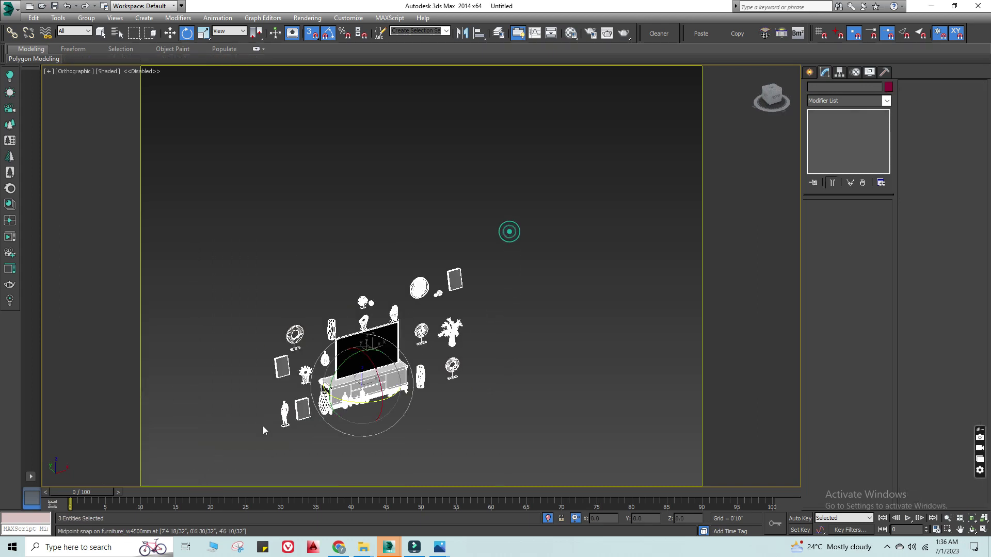
{"action": "left_click", "coordinate": [86, 18]}
{"action": "left_click", "coordinate": [310, 186]}
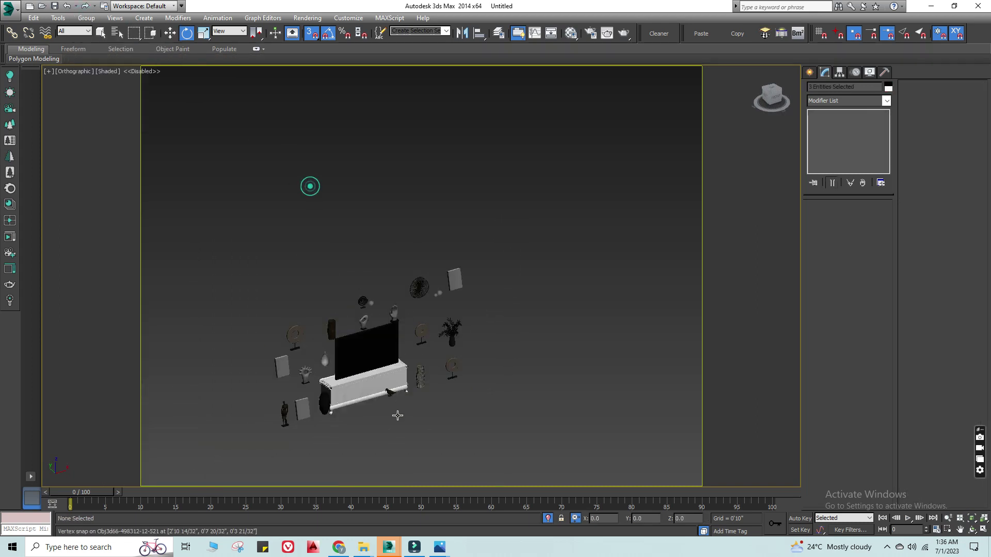
{"action": "scroll", "coordinate": [390, 421], "scroll_direction": "up", "scroll_amount": 3}
{"action": "scroll", "coordinate": [428, 312], "scroll_direction": "down", "scroll_amount": 3}
{"action": "scroll", "coordinate": [407, 345], "scroll_direction": "up", "scroll_amount": 3}
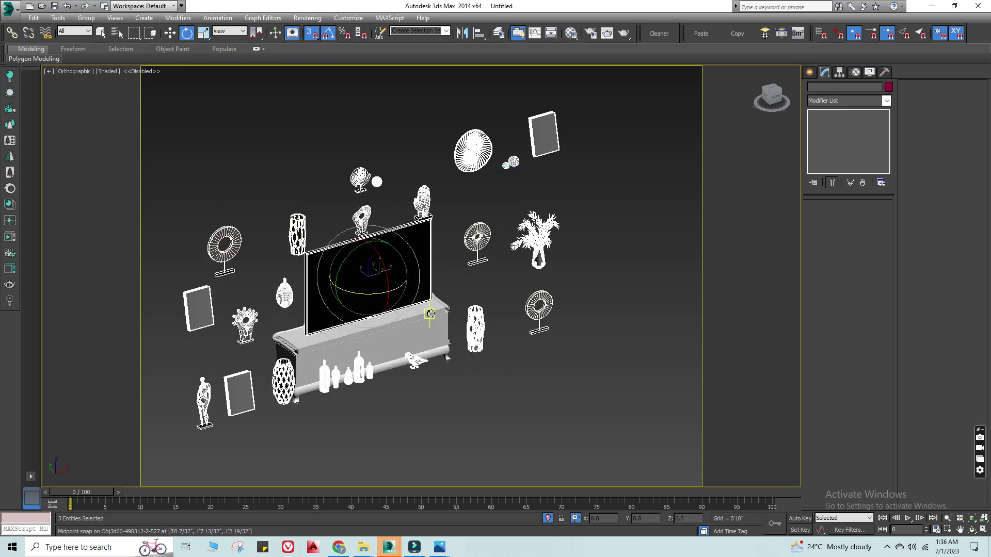
{"action": "key", "text": "t"}
{"action": "key", "text": "z"}
{"action": "scroll", "coordinate": [413, 330], "scroll_direction": "down", "scroll_amount": 2}
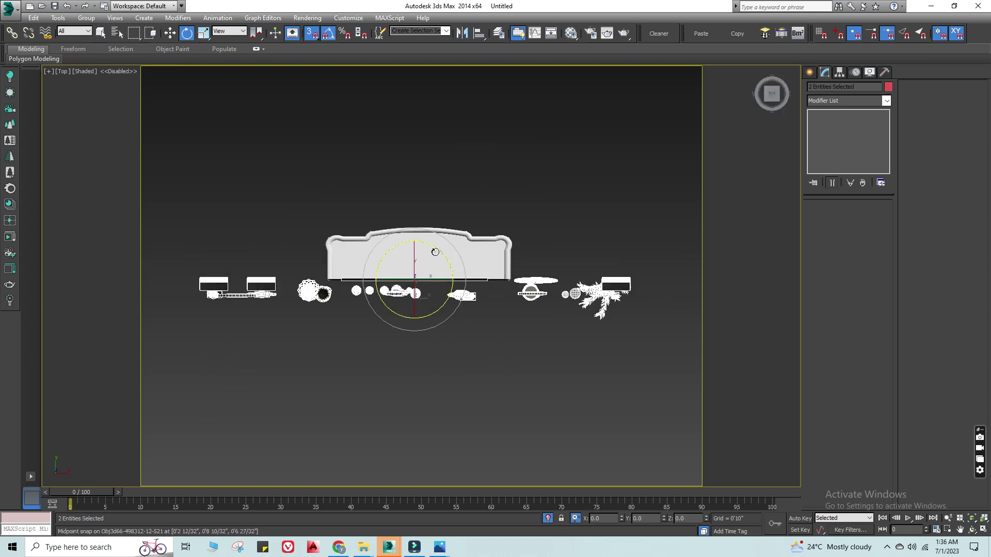
Step: Rotate the cabinet and decor 180 degrees about the selection centre
{"action": "left_click_drag", "start_coordinate": [442, 251], "coordinate": [460, 346]}
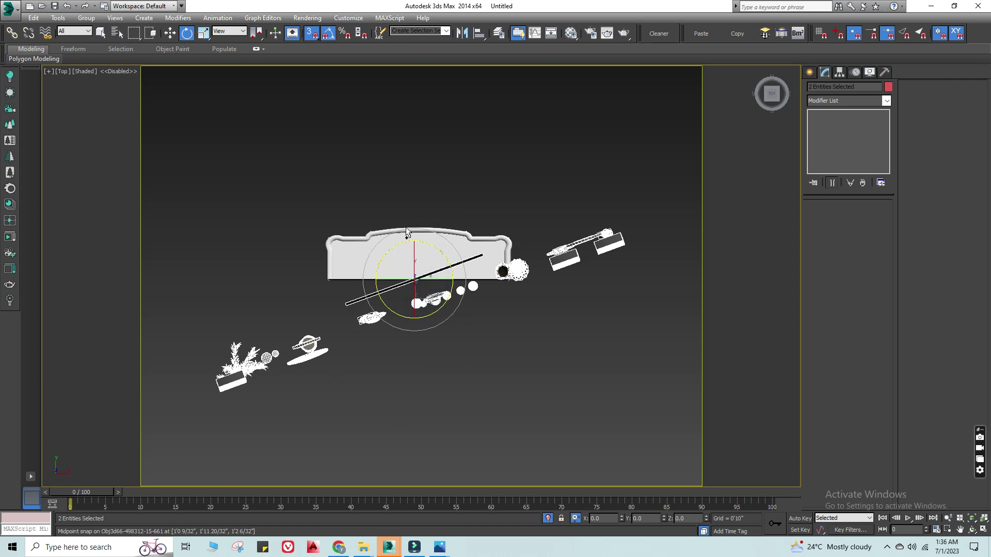
{"action": "right_click", "coordinate": [460, 345]}
{"action": "left_click", "coordinate": [258, 68]}
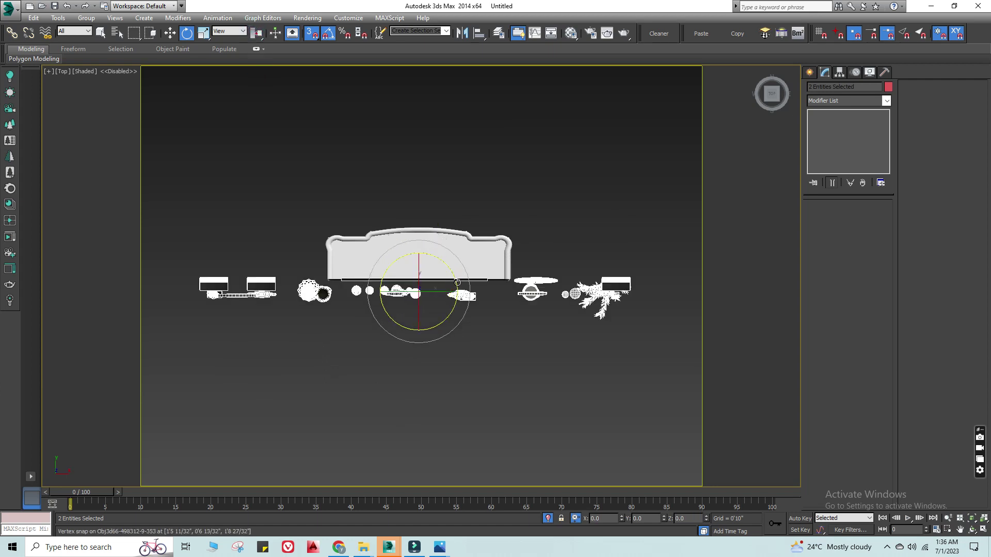
{"action": "left_click_drag", "start_coordinate": [456, 286], "coordinate": [396, 204]}
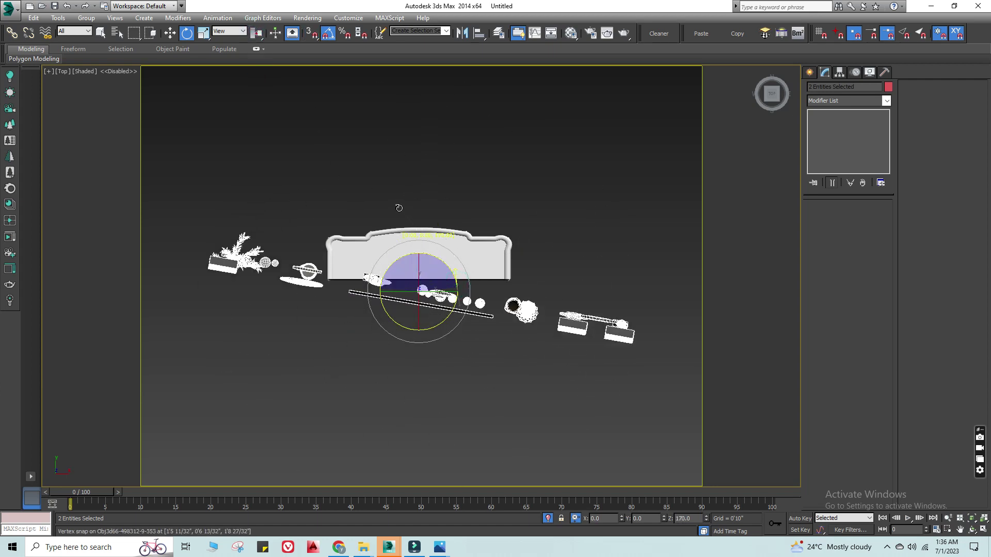
{"action": "key", "text": "w"}
{"action": "mouse_move", "coordinate": [418, 261]}
{"action": "middle_mouse_down", "text": "alt"}
{"action": "mouse_move", "coordinate": [528, 382]}
{"action": "mouse_move", "coordinate": [552, 332]}
{"action": "middle_mouse_up", "text": "alt"}
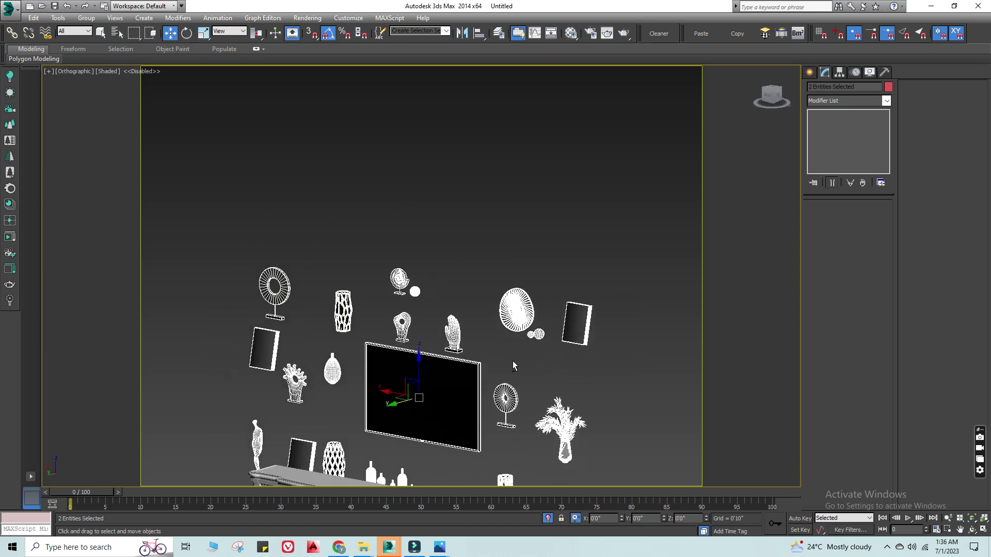
Step: Open the TV decor group so its parts can be edited individually
{"action": "scroll", "coordinate": [513, 366], "scroll_direction": "down", "scroll_amount": 3}
{"action": "mouse_move", "coordinate": [513, 366]}
{"action": "middle_mouse_down", "text": "alt"}
{"action": "mouse_move", "coordinate": [593, 305]}
{"action": "mouse_move", "coordinate": [563, 346]}
{"action": "mouse_move", "coordinate": [529, 356]}
{"action": "mouse_move", "coordinate": [491, 349]}
{"action": "middle_mouse_up", "text": "alt"}
{"action": "left_click", "coordinate": [593, 305]}
{"action": "scroll", "coordinate": [529, 356], "scroll_direction": "up", "scroll_amount": 3}
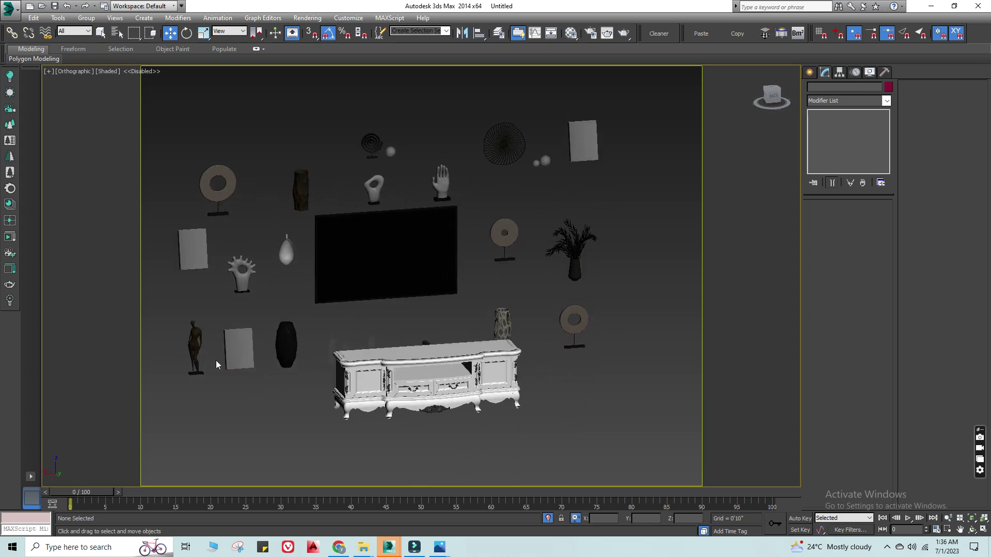
{"action": "scroll", "coordinate": [216, 362], "scroll_direction": "up", "scroll_amount": 2}
{"action": "left_click", "coordinate": [206, 320]}
{"action": "left_click", "coordinate": [86, 18]}
{"action": "left_click", "coordinate": [94, 58]}
Step: Select bouquet_vase and move it over the cabinet top in Top view
{"action": "scroll", "coordinate": [257, 341], "scroll_direction": "down", "scroll_amount": 2}
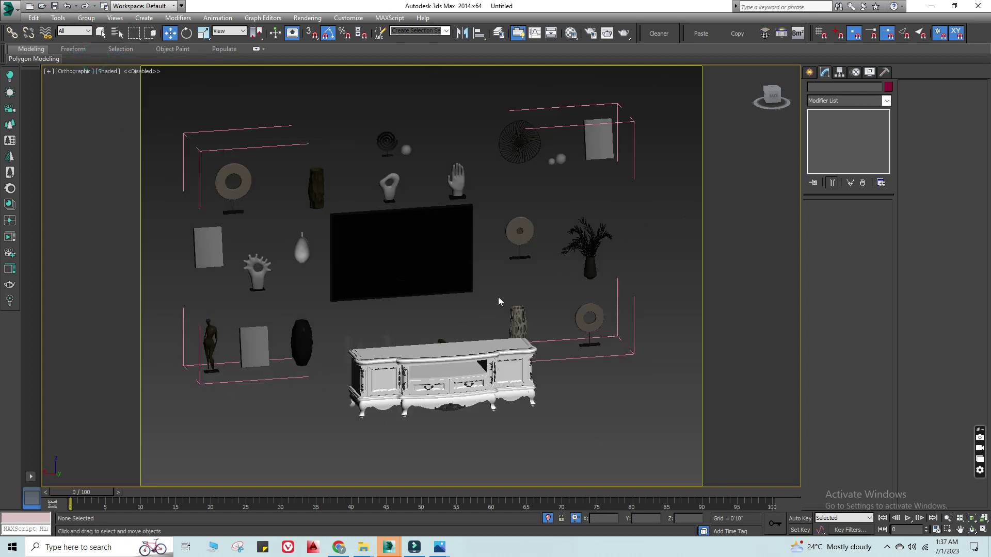
{"action": "scroll", "coordinate": [516, 279], "scroll_direction": "down", "scroll_amount": 3}
{"action": "scroll", "coordinate": [568, 268], "scroll_direction": "up", "scroll_amount": 5}
{"action": "left_click", "coordinate": [531, 282]}
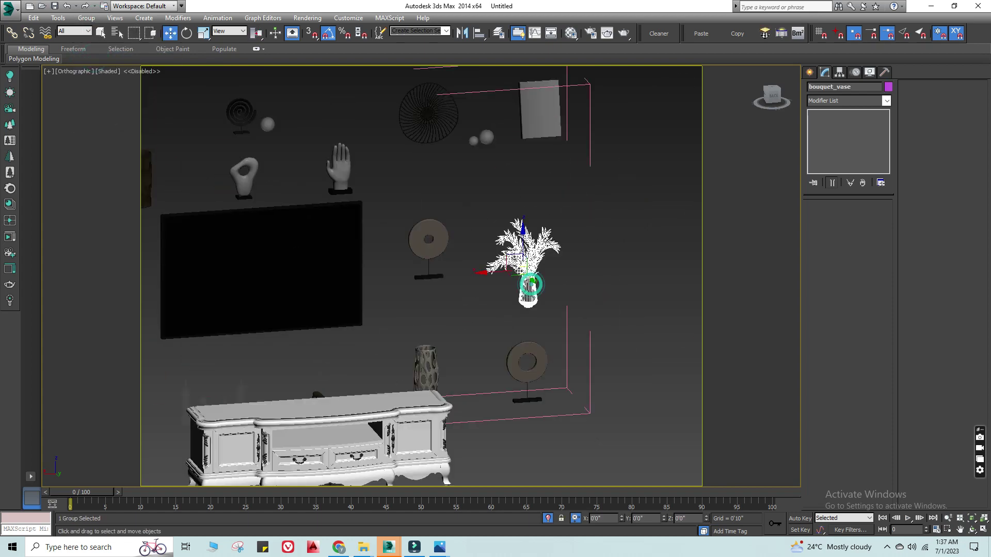
{"action": "key", "text": "t"}
{"action": "key", "text": "z"}
{"action": "scroll", "coordinate": [441, 227], "scroll_direction": "down", "scroll_amount": 2}
{"action": "left_click_drag", "start_coordinate": [441, 233], "coordinate": [532, 71]}
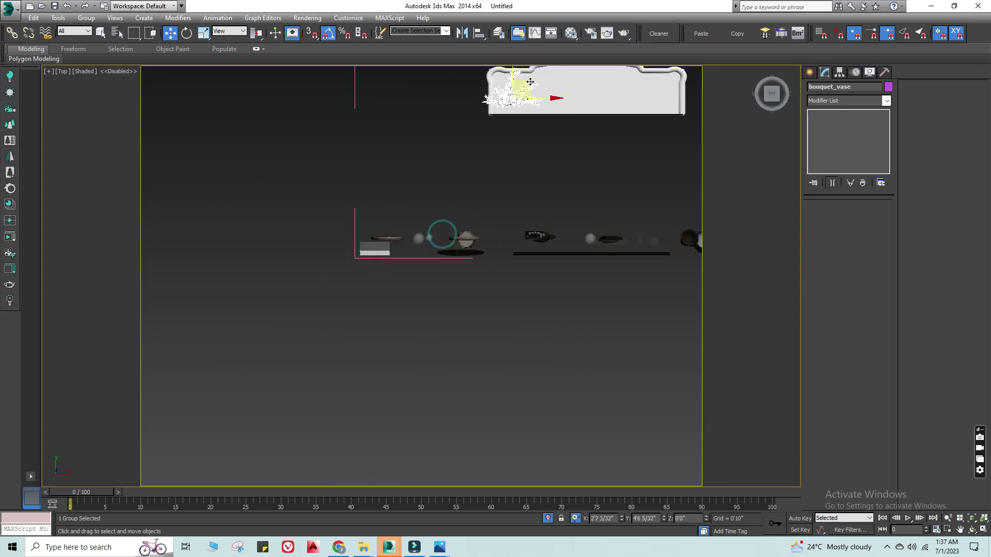
{"action": "scroll", "coordinate": [503, 161], "scroll_direction": "up", "scroll_amount": 3}
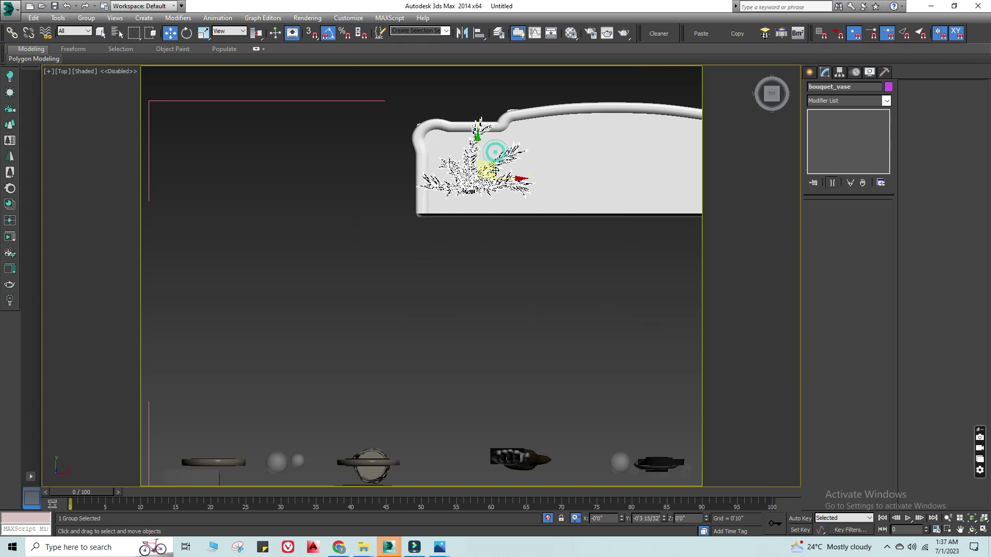
{"action": "mouse_move", "coordinate": [460, 221]}
{"action": "middle_mouse_down", "text": "alt"}
{"action": "mouse_move", "coordinate": [611, 145]}
{"action": "mouse_move", "coordinate": [585, 146]}
{"action": "middle_mouse_up", "text": "alt"}
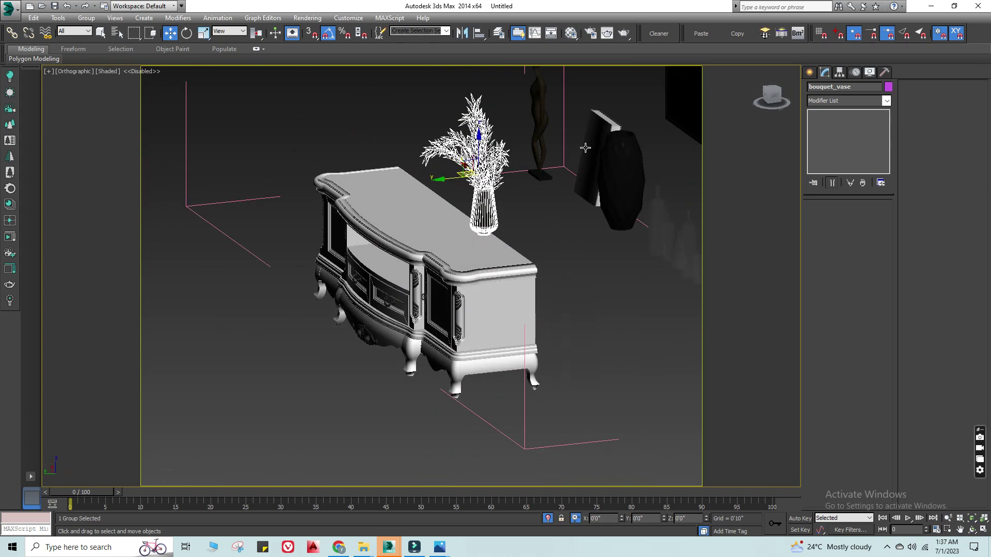
Step: In Left view, lower the bouquet vase so it stands on the cabinet top
{"action": "key", "text": "l"}
{"action": "key", "text": "z"}
{"action": "scroll", "coordinate": [503, 212], "scroll_direction": "down", "scroll_amount": 2}
{"action": "left_click_drag", "start_coordinate": [472, 250], "coordinate": [462, 276]}
{"action": "key", "text": "e"}
{"action": "key", "text": "r"}
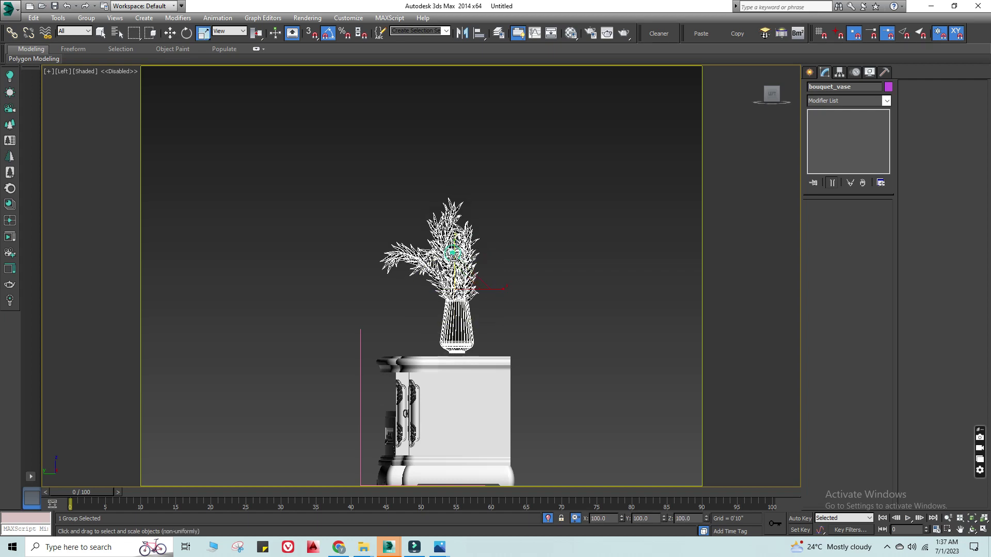
{"action": "key", "text": "w"}
{"action": "middle_click_drag", "start_coordinate": [462, 276], "coordinate": [563, 340], "text": "alt"}
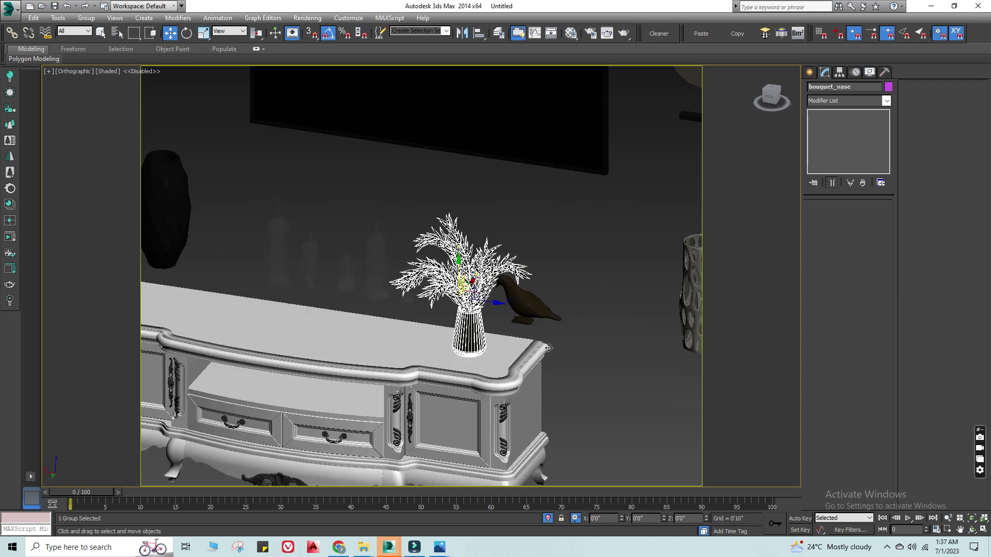
{"action": "scroll", "coordinate": [563, 339], "scroll_direction": "down", "scroll_amount": 3}
{"action": "scroll", "coordinate": [540, 295], "scroll_direction": "down", "scroll_amount": 3}
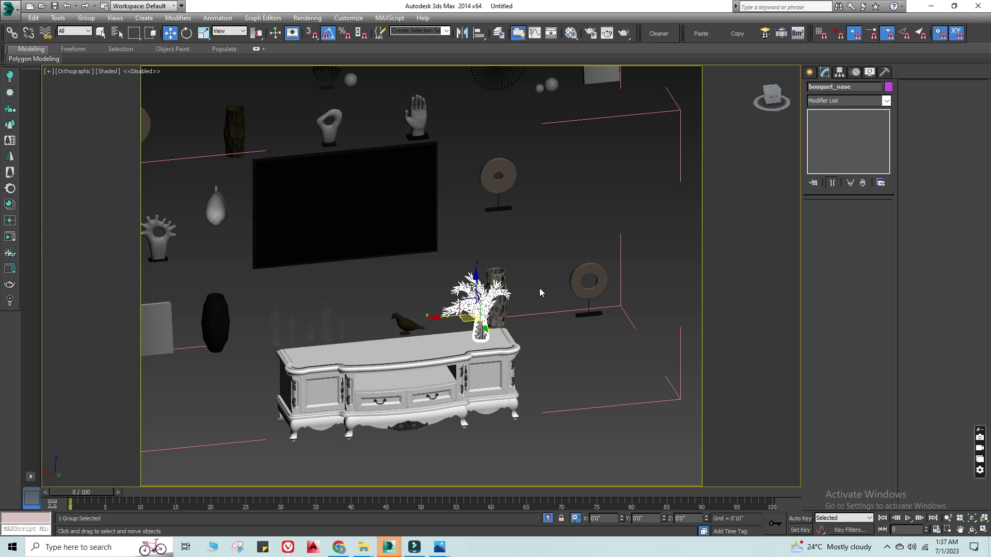
Step: Select statuette_hand on the wall shelf and move it over the cabinet in Top view
{"action": "scroll", "coordinate": [475, 188], "scroll_direction": "down", "scroll_amount": 2}
{"action": "mouse_move", "coordinate": [475, 188]}
{"action": "middle_mouse_down"}
{"action": "mouse_move", "coordinate": [475, 269]}
{"action": "mouse_move", "coordinate": [496, 274]}
{"action": "middle_mouse_up"}
{"action": "scroll", "coordinate": [416, 206], "scroll_direction": "up", "scroll_amount": 3}
{"action": "left_click", "coordinate": [416, 206]}
{"action": "key", "text": "t"}
{"action": "key", "text": "z"}
{"action": "scroll", "coordinate": [460, 253], "scroll_direction": "down", "scroll_amount": 5}
{"action": "scroll", "coordinate": [480, 277], "scroll_direction": "down", "scroll_amount": 3}
{"action": "left_click_drag", "start_coordinate": [492, 254], "coordinate": [546, 61]}
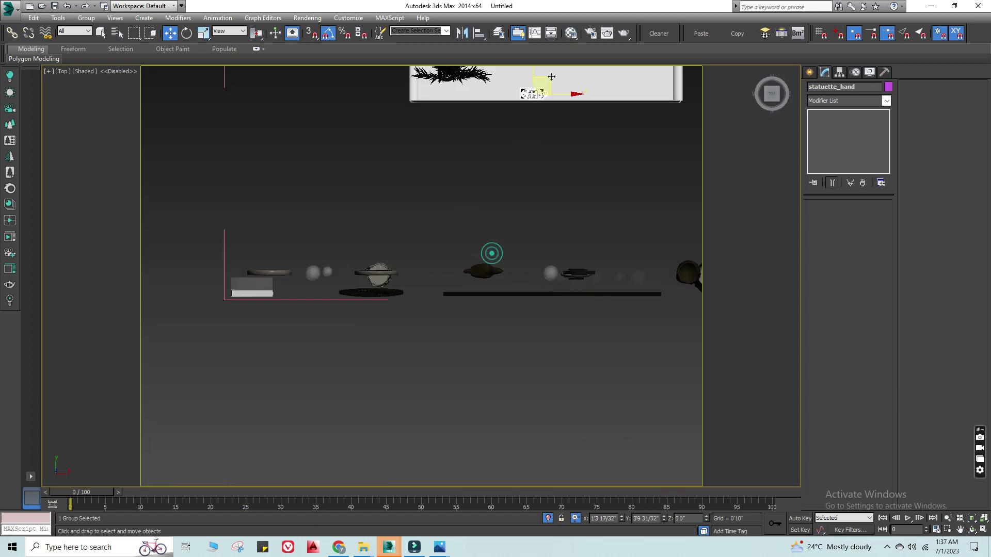
Step: Lower the hand statuette down onto the TV cabinet top
{"action": "middle_click_drag", "start_coordinate": [544, 112], "coordinate": [458, 401], "text": "alt"}
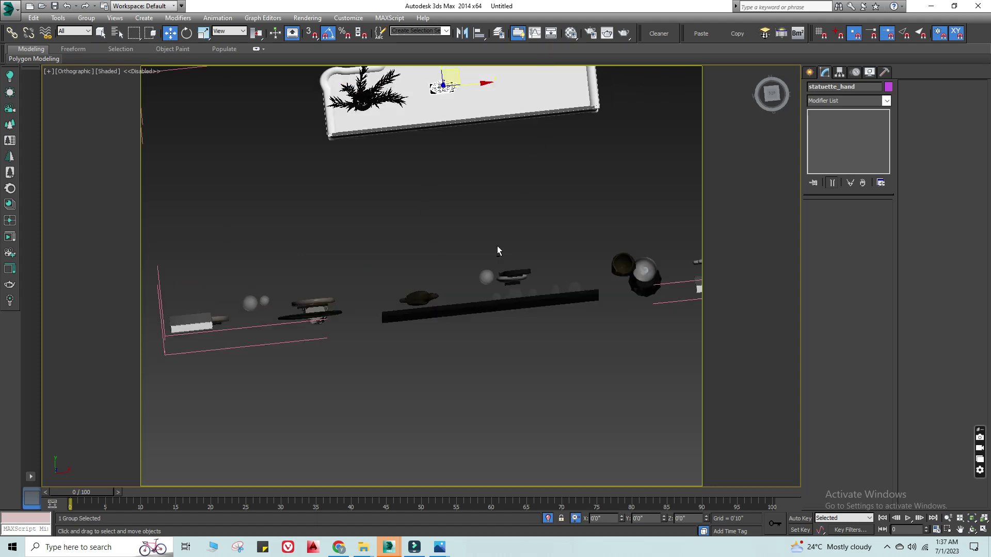
{"action": "key", "text": "ctrl+z"}
{"action": "middle_click_drag", "start_coordinate": [416, 194], "coordinate": [391, 308], "text": "alt"}
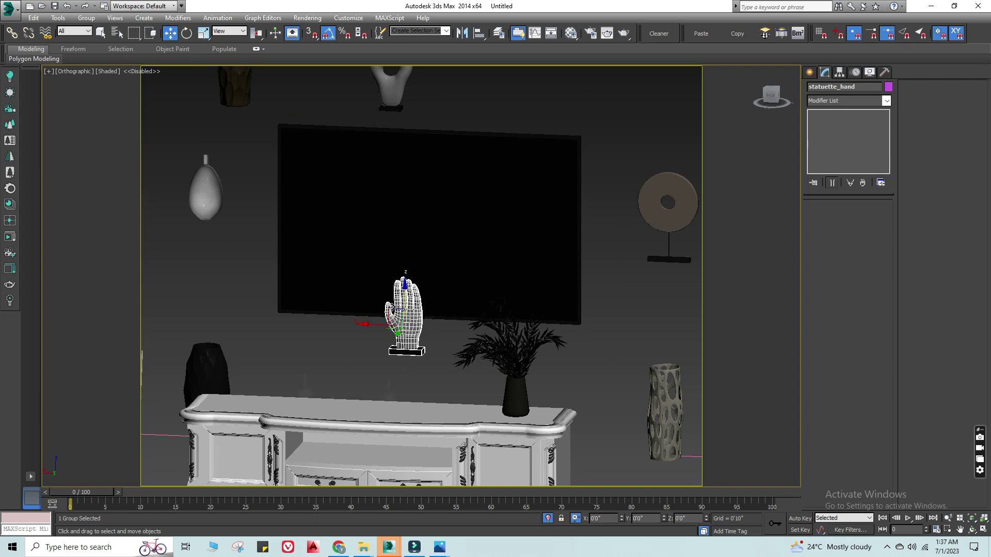
{"action": "key", "text": "ctrl+z"}
{"action": "mouse_move", "coordinate": [402, 296]}
{"action": "middle_mouse_down", "text": "alt"}
{"action": "mouse_move", "coordinate": [470, 365]}
{"action": "mouse_move", "coordinate": [376, 314]}
{"action": "middle_mouse_up", "text": "alt"}
{"action": "scroll", "coordinate": [454, 373], "scroll_direction": "down", "scroll_amount": 3}
{"action": "scroll", "coordinate": [416, 326], "scroll_direction": "up", "scroll_amount": 4}
{"action": "key", "text": "shift+t"}
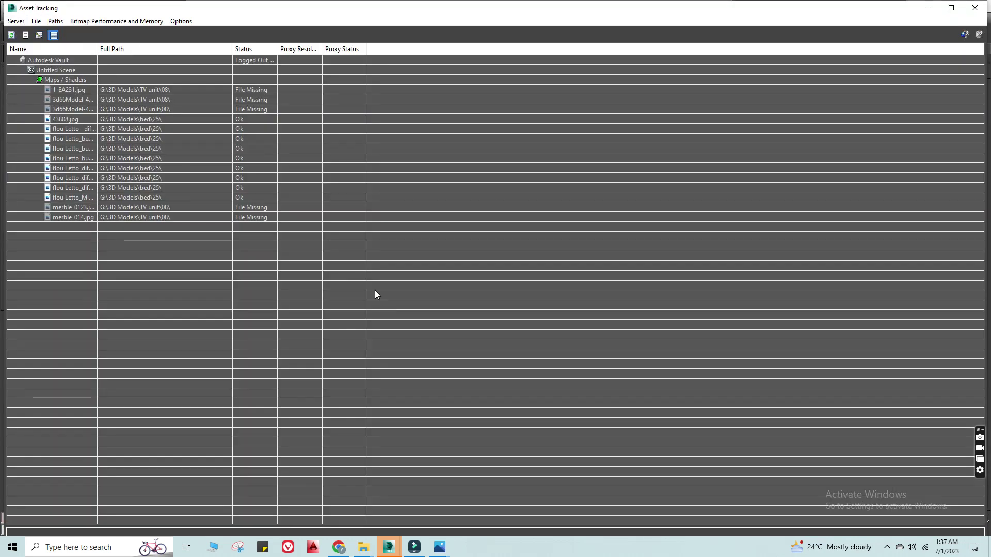
Step: Select the missing autumn_stone, fireplace, leaf, marble, stem, 1-EA231 and 3d66Model maps for repathing
{"action": "left_click", "coordinate": [12, 35]}
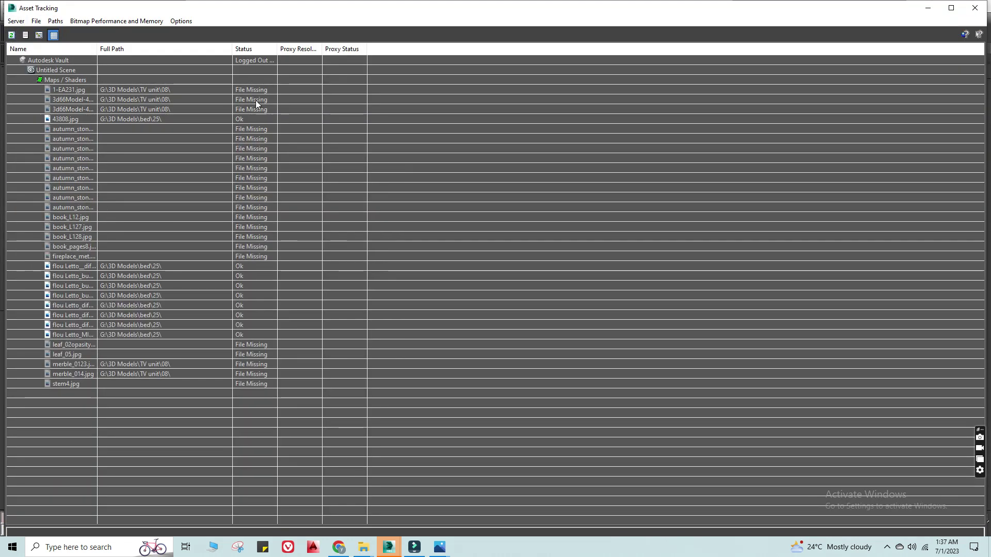
{"action": "left_click", "coordinate": [259, 129]}
{"action": "left_click", "coordinate": [264, 257], "text": "shift"}
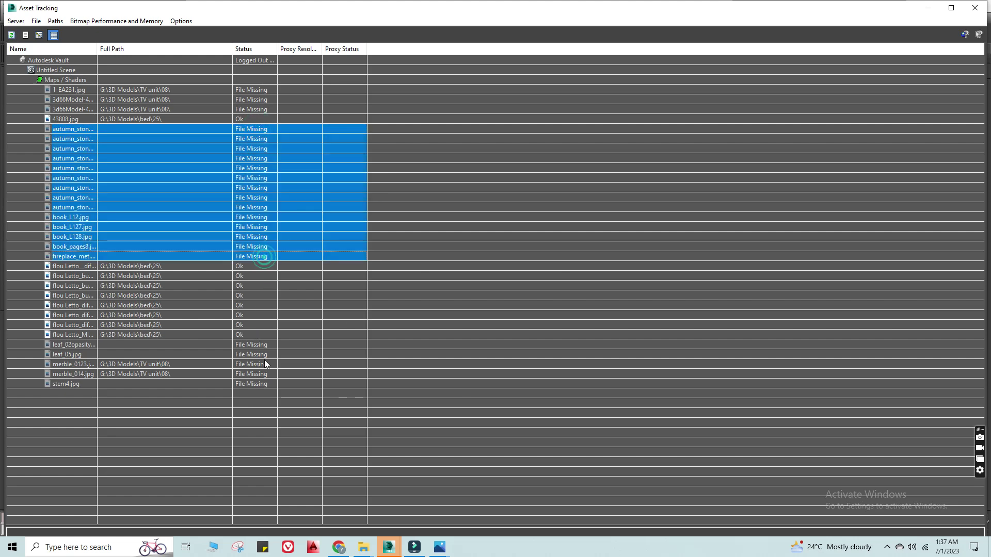
{"action": "left_click_drag", "start_coordinate": [263, 344], "coordinate": [266, 382], "text": "ctrl"}
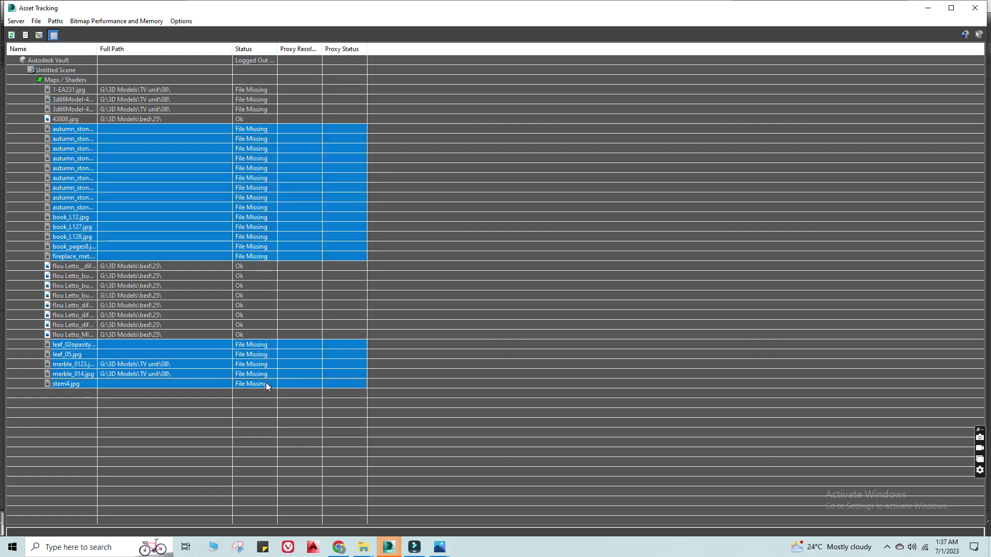
{"action": "left_click_drag", "start_coordinate": [260, 99], "coordinate": [262, 109], "text": "ctrl"}
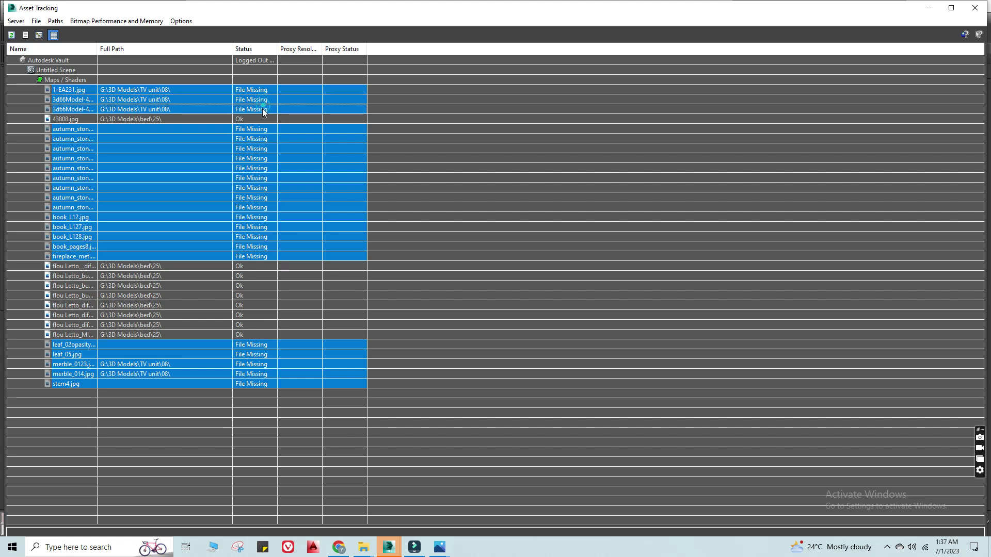
{"action": "right_click", "coordinate": [263, 112]}
{"action": "left_click", "coordinate": [243, 128]}
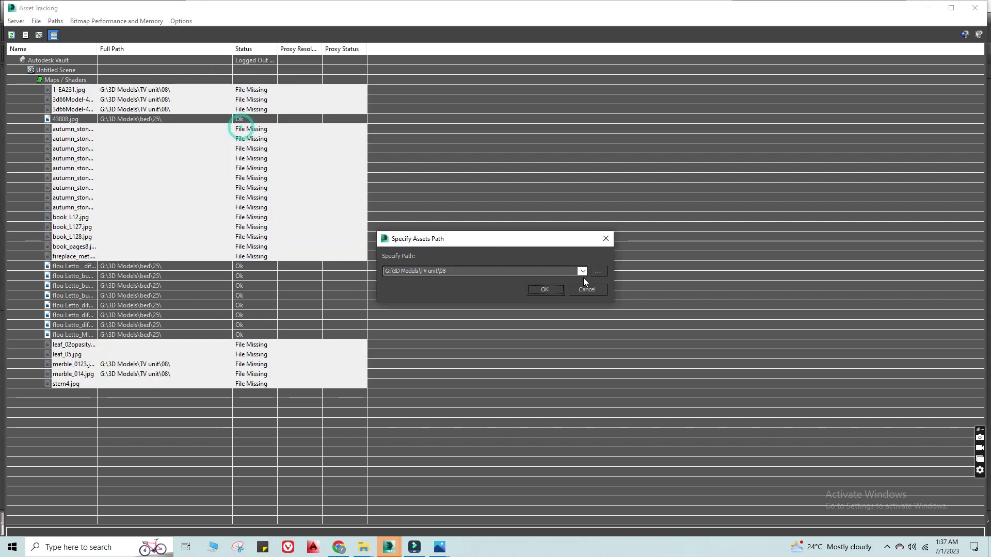
Step: Set their path to FURNITURE - TV WALL\49\furniture 71 and close Asset Tracking
{"action": "left_click", "coordinate": [600, 270]}
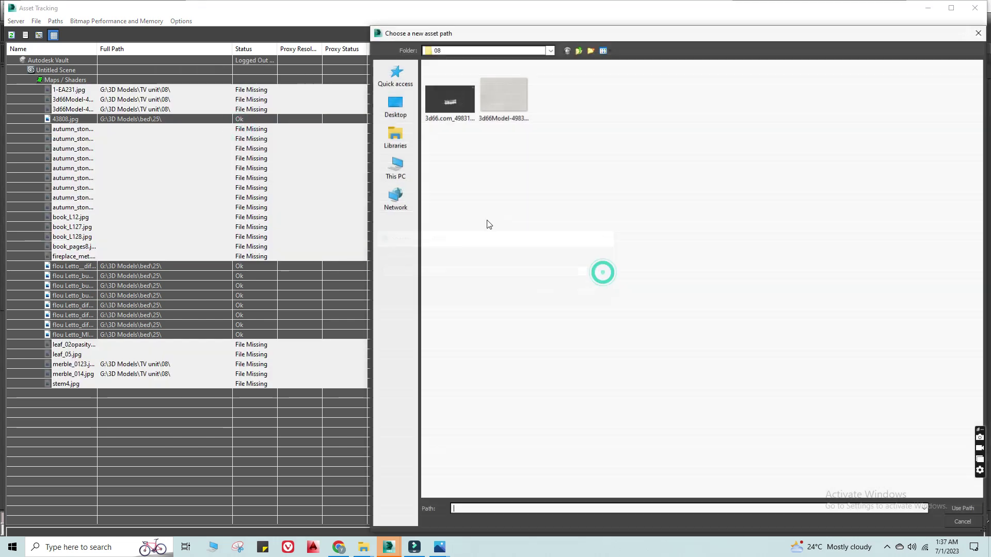
{"action": "left_click", "coordinate": [579, 50]}
{"action": "double_click", "coordinate": [458, 108]}
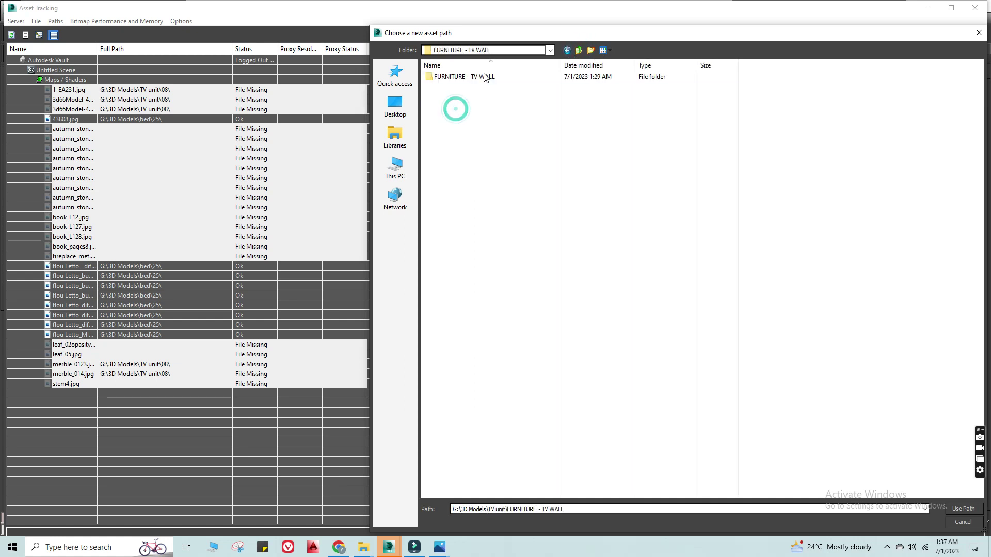
{"action": "double_click", "coordinate": [485, 77]}
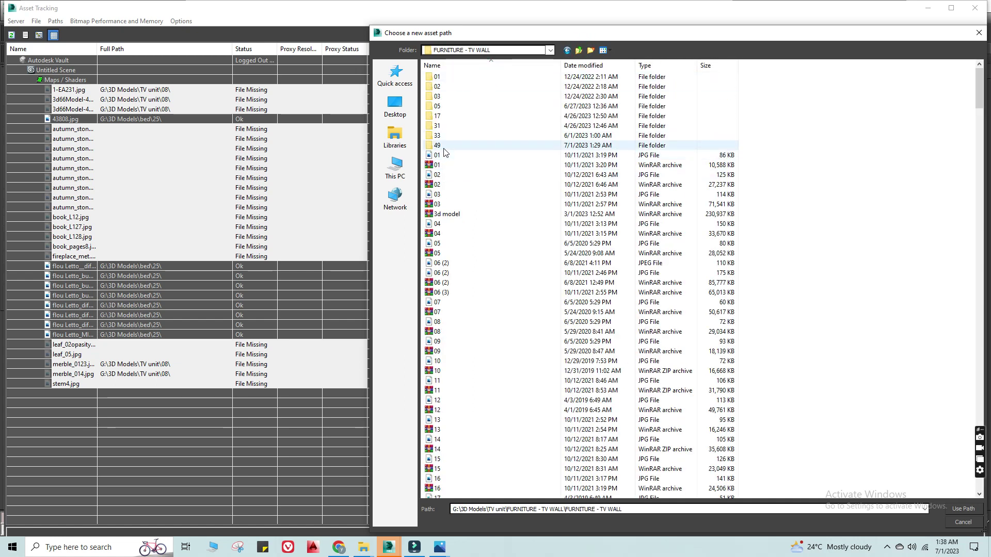
{"action": "double_click", "coordinate": [446, 150]}
{"action": "double_click", "coordinate": [450, 77]}
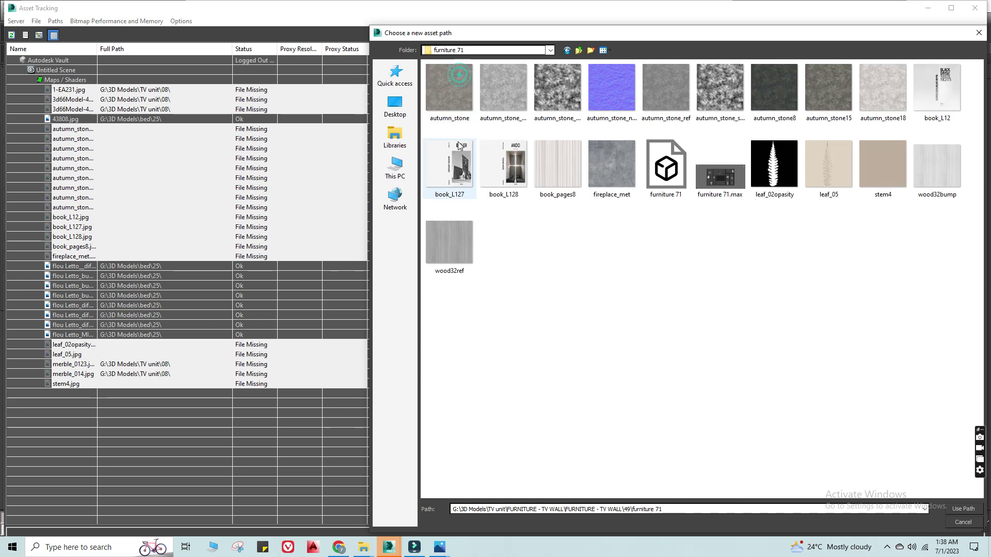
{"action": "left_click", "coordinate": [955, 508]}
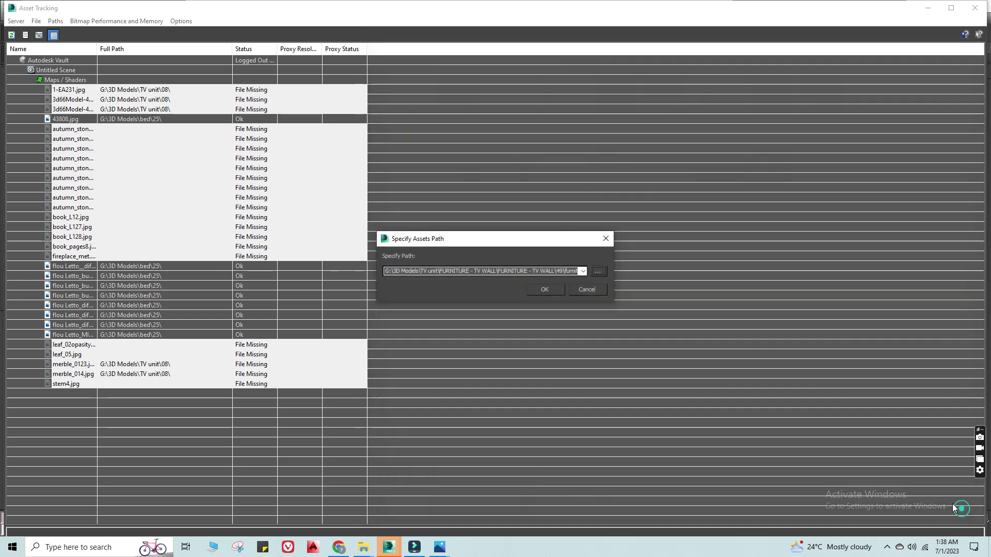
{"action": "left_click", "coordinate": [559, 288]}
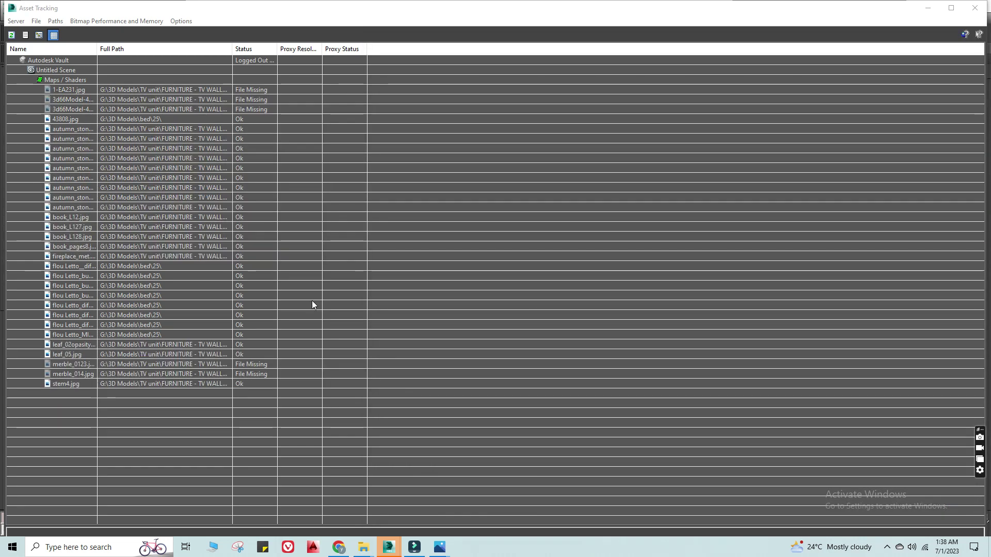
{"action": "left_click", "coordinate": [974, 8]}
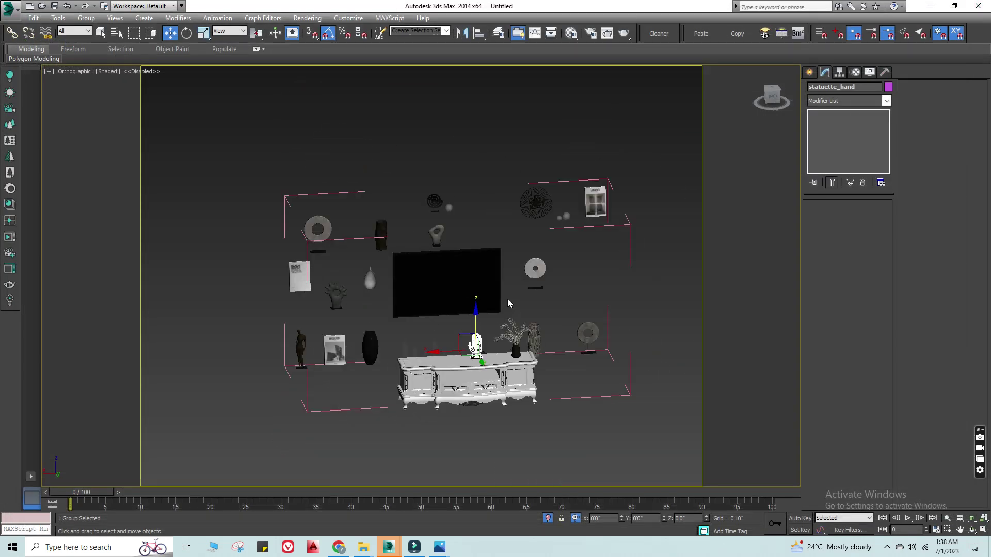
Step: Select the figure statue and BREUER book together and frame them in the side view
{"action": "scroll", "coordinate": [593, 321], "scroll_direction": "up", "scroll_amount": 2}
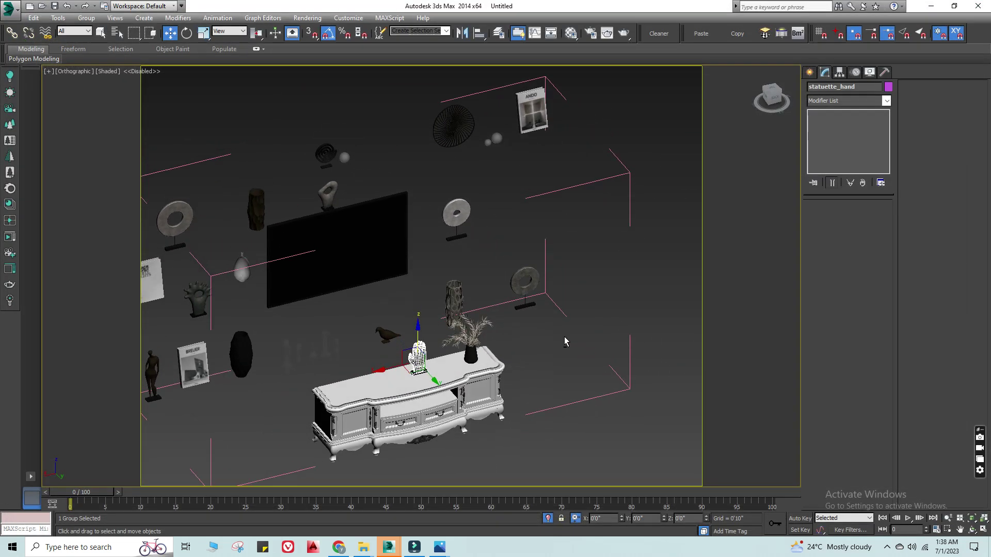
{"action": "middle_click_drag", "start_coordinate": [564, 336], "coordinate": [581, 296]}
{"action": "scroll", "coordinate": [467, 310], "scroll_direction": "up", "scroll_amount": 2}
{"action": "scroll", "coordinate": [374, 314], "scroll_direction": "up", "scroll_amount": 1}
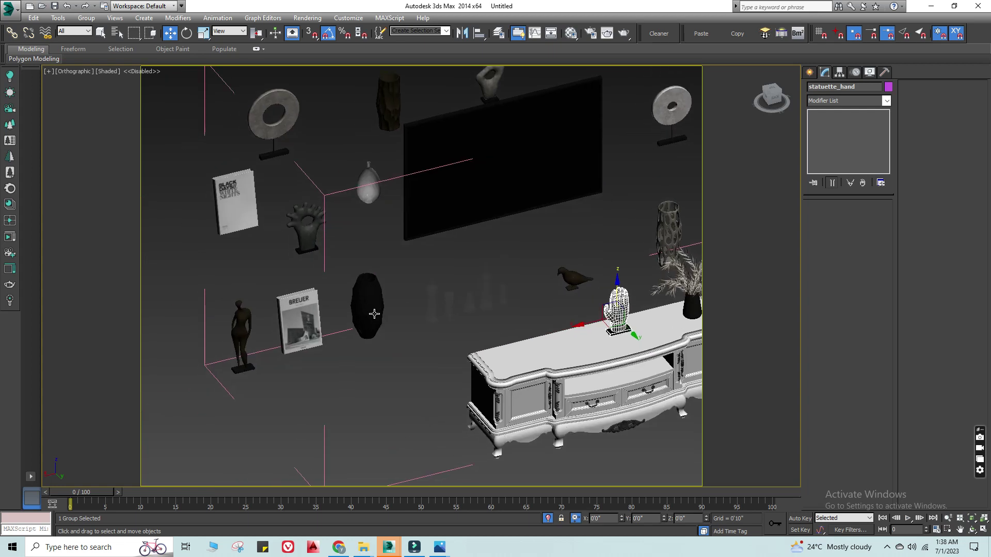
{"action": "scroll", "coordinate": [333, 313], "scroll_direction": "up", "scroll_amount": 3}
{"action": "left_click", "coordinate": [305, 283]}
{"action": "scroll", "coordinate": [297, 269], "scroll_direction": "down", "scroll_amount": 2}
{"action": "left_click_drag", "start_coordinate": [276, 244], "coordinate": [221, 293]}
{"action": "scroll", "coordinate": [304, 270], "scroll_direction": "down", "scroll_amount": 2}
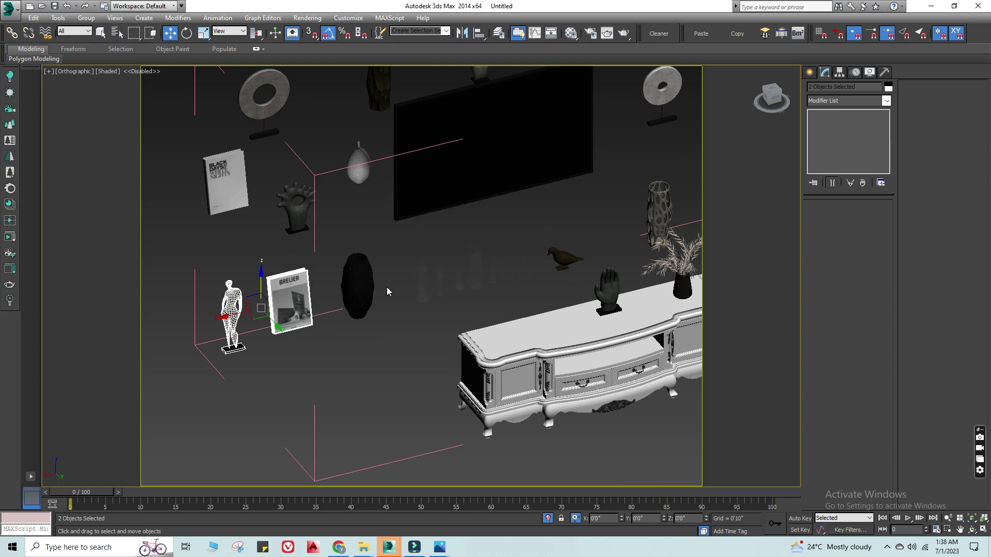
{"action": "key", "text": "l"}
{"action": "key", "text": "z"}
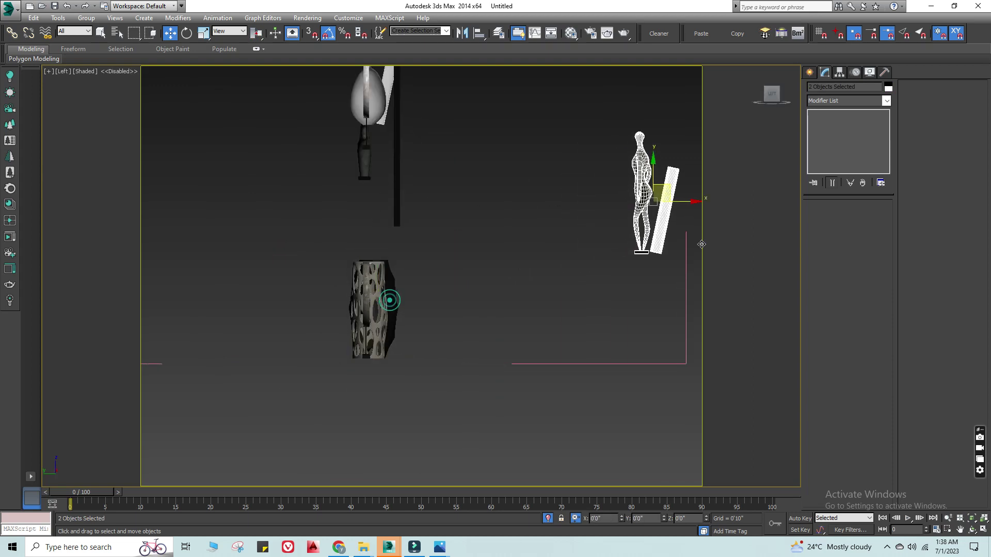
Step: Move the figure and book across the room onto the TV cabinet top
{"action": "left_click_drag", "start_coordinate": [373, 310], "coordinate": [335, 296]}
{"action": "left_click", "coordinate": [305, 292]}
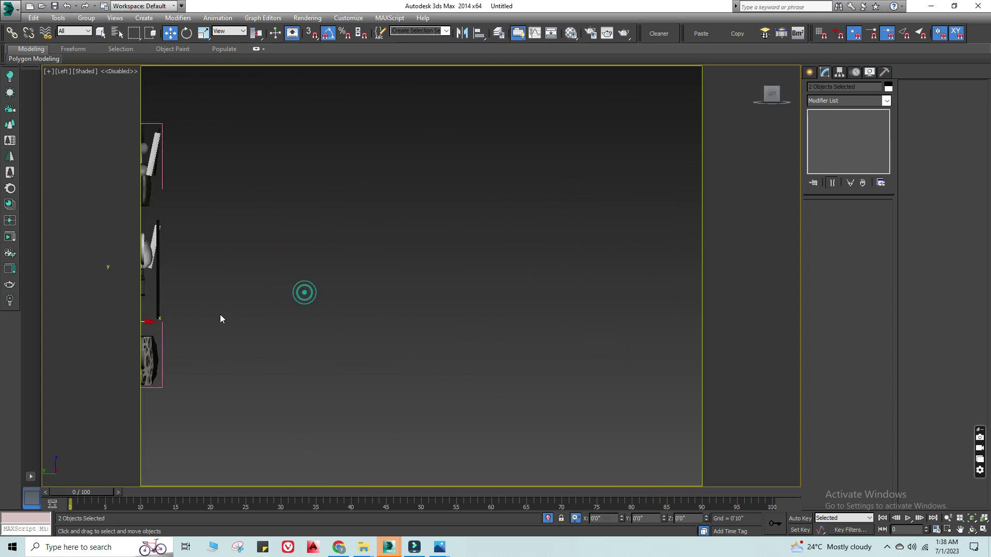
{"action": "left_click_drag", "start_coordinate": [317, 302], "coordinate": [207, 282]}
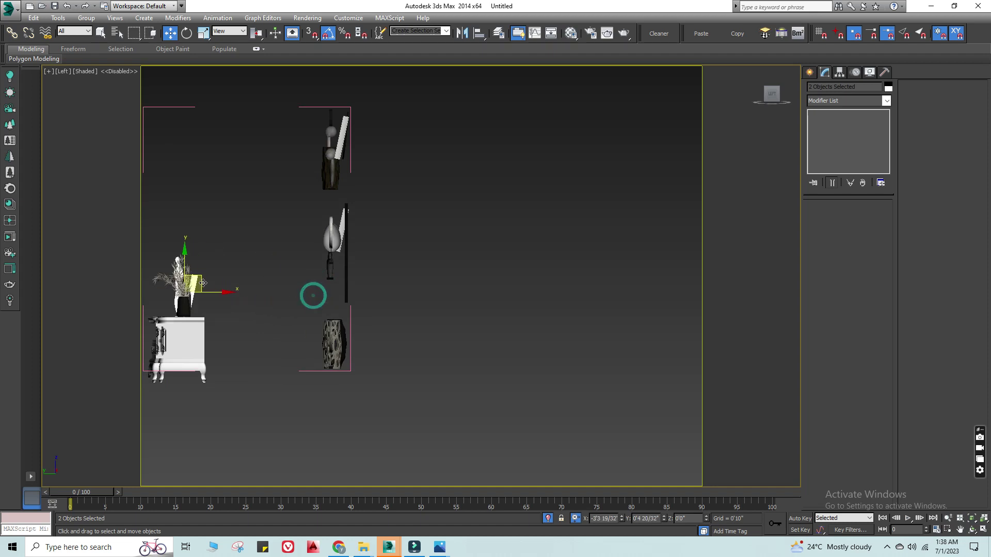
{"action": "middle_click_drag", "start_coordinate": [198, 302], "coordinate": [193, 294], "text": "alt"}
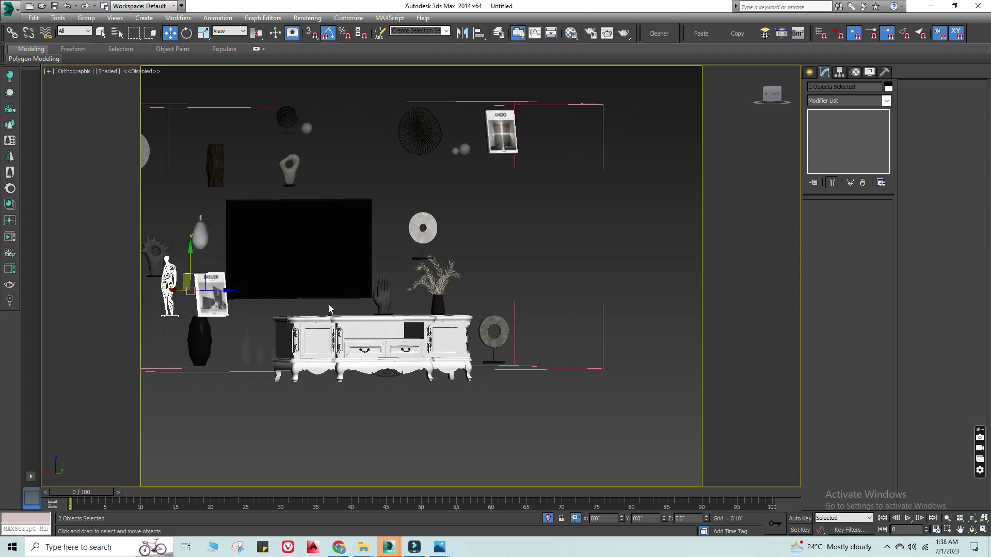
{"action": "left_click_drag", "start_coordinate": [157, 291], "coordinate": [306, 291]}
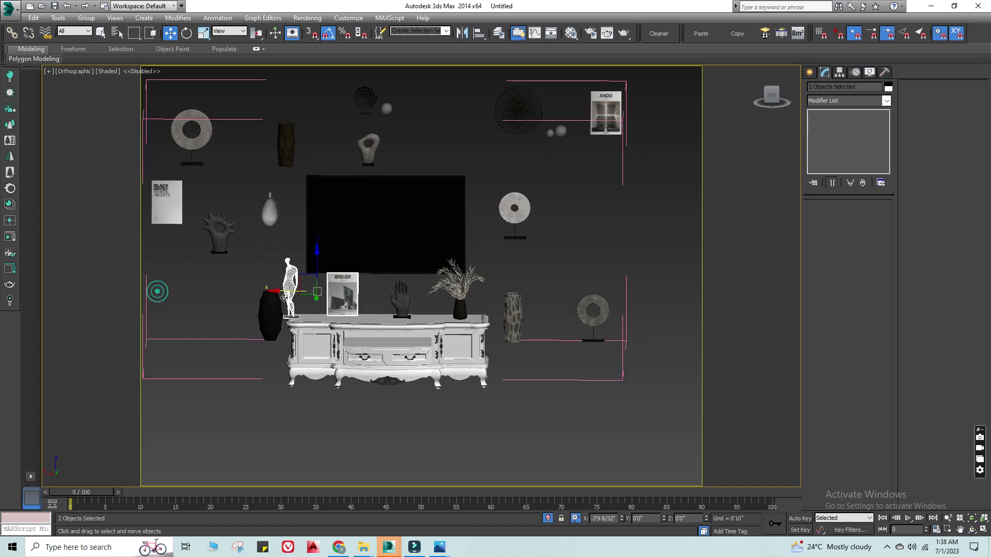
{"action": "middle_click_drag", "start_coordinate": [306, 292], "coordinate": [416, 312], "text": "alt"}
{"action": "scroll", "coordinate": [348, 293], "scroll_direction": "up", "scroll_amount": 4}
Step: Scale the BREUER book down on its own
{"action": "left_click", "coordinate": [372, 294]}
{"action": "key", "text": "r"}
{"action": "left_click_drag", "start_coordinate": [372, 294], "coordinate": [372, 310]}
{"action": "key", "text": "w"}
Step: Move the hand statuette in front of the TV
{"action": "mouse_move", "coordinate": [373, 280]}
{"action": "middle_mouse_down", "text": "alt"}
{"action": "mouse_move", "coordinate": [476, 319]}
{"action": "mouse_move", "coordinate": [422, 322]}
{"action": "middle_mouse_up", "text": "alt"}
{"action": "scroll", "coordinate": [422, 322], "scroll_direction": "down", "scroll_amount": 4}
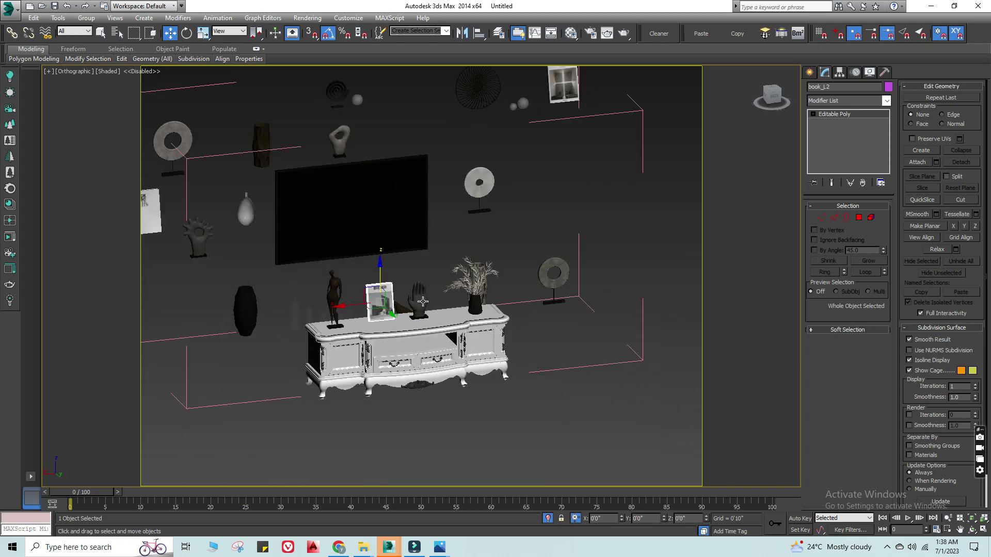
{"action": "left_click", "coordinate": [421, 301]}
{"action": "middle_click_drag", "start_coordinate": [428, 256], "coordinate": [422, 284]}
{"action": "left_click_drag", "start_coordinate": [382, 337], "coordinate": [312, 284]}
Step: Select the spiral ornament and ball and move them over the stand in top view
{"action": "mouse_move", "coordinate": [269, 273]}
{"action": "middle_mouse_down", "text": "alt"}
{"action": "mouse_move", "coordinate": [523, 166]}
{"action": "mouse_move", "coordinate": [439, 208]}
{"action": "middle_mouse_up", "text": "alt"}
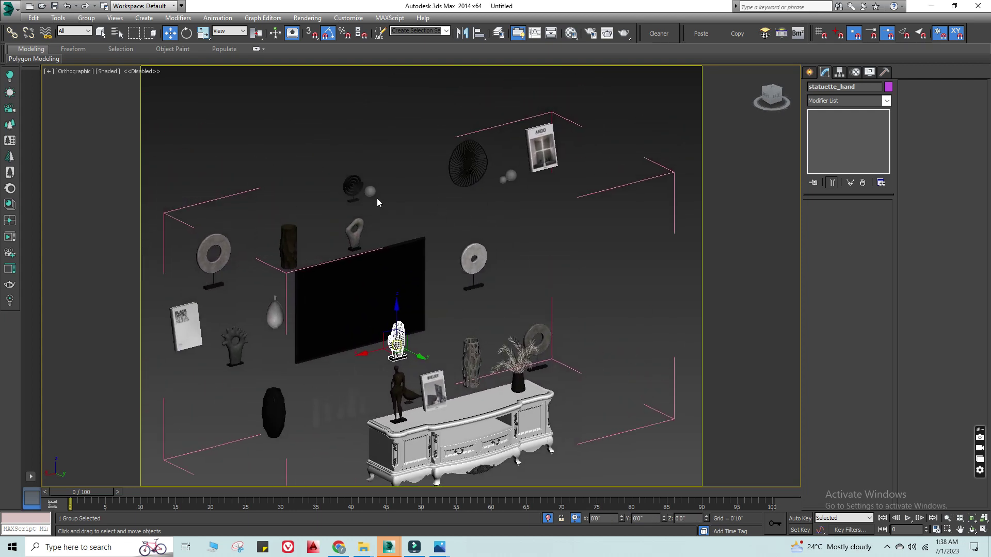
{"action": "scroll", "coordinate": [377, 198], "scroll_direction": "up", "scroll_amount": 3}
{"action": "scroll", "coordinate": [385, 181], "scroll_direction": "up", "scroll_amount": 3}
{"action": "left_click", "coordinate": [358, 193]}
{"action": "key", "text": "t"}
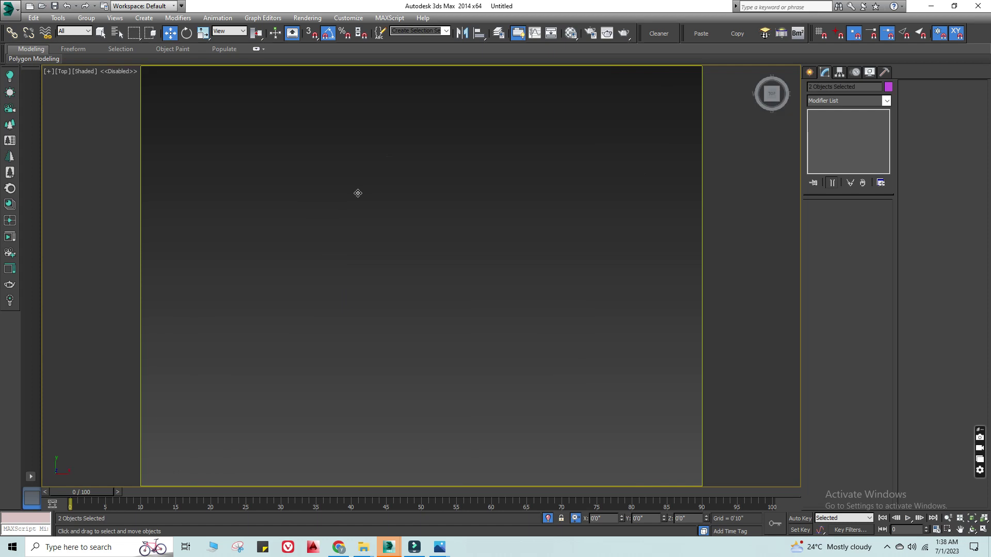
{"action": "scroll", "coordinate": [358, 193], "scroll_direction": "down", "scroll_amount": 3}
{"action": "scroll", "coordinate": [327, 253], "scroll_direction": "down", "scroll_amount": 3}
{"action": "scroll", "coordinate": [386, 284], "scroll_direction": "down", "scroll_amount": 3}
{"action": "left_click_drag", "start_coordinate": [395, 273], "coordinate": [389, 219]}
{"action": "scroll", "coordinate": [382, 220], "scroll_direction": "up", "scroll_amount": 4}
{"action": "scroll", "coordinate": [369, 252], "scroll_direction": "up", "scroll_amount": 3}
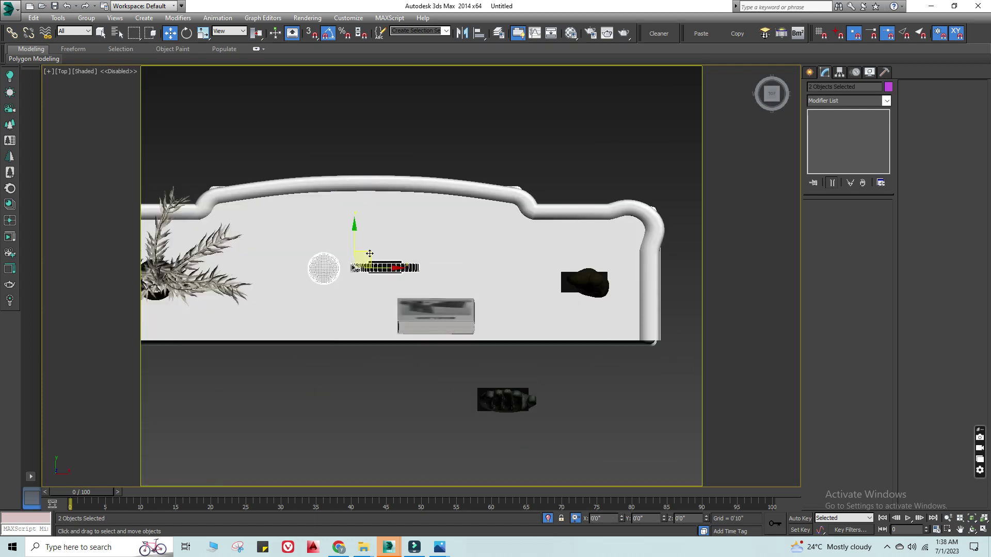
Step: Lower the spiral and ball onto the stand top and slide them right
{"action": "mouse_move", "coordinate": [393, 263]}
{"action": "middle_mouse_down", "text": "alt"}
{"action": "mouse_move", "coordinate": [448, 276]}
{"action": "mouse_move", "coordinate": [323, 215]}
{"action": "middle_mouse_up", "text": "alt"}
{"action": "scroll", "coordinate": [354, 199], "scroll_direction": "down", "scroll_amount": 5}
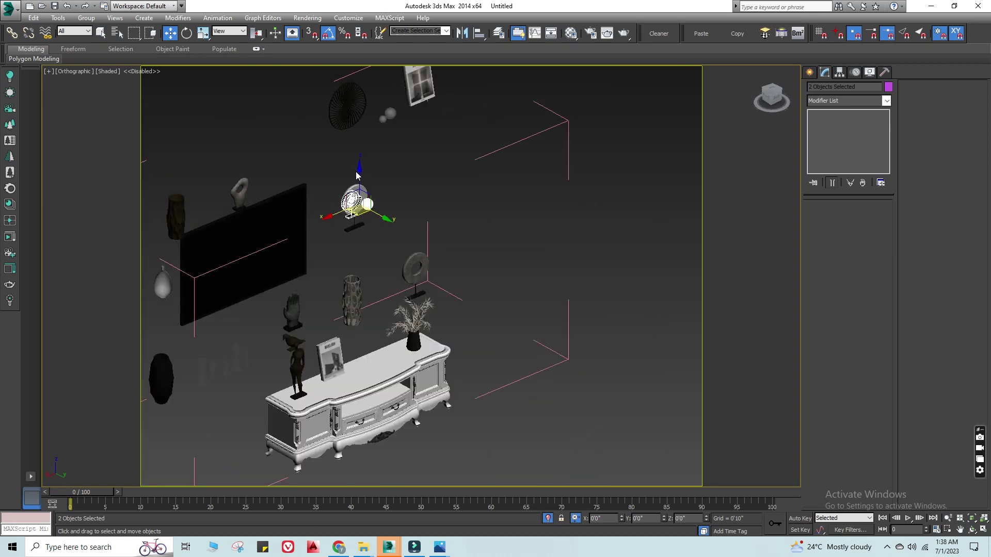
{"action": "scroll", "coordinate": [364, 209], "scroll_direction": "down", "scroll_amount": 2}
{"action": "left_click_drag", "start_coordinate": [364, 217], "coordinate": [366, 286]}
{"action": "scroll", "coordinate": [368, 241], "scroll_direction": "up", "scroll_amount": 3}
{"action": "scroll", "coordinate": [368, 241], "scroll_direction": "up", "scroll_amount": 3}
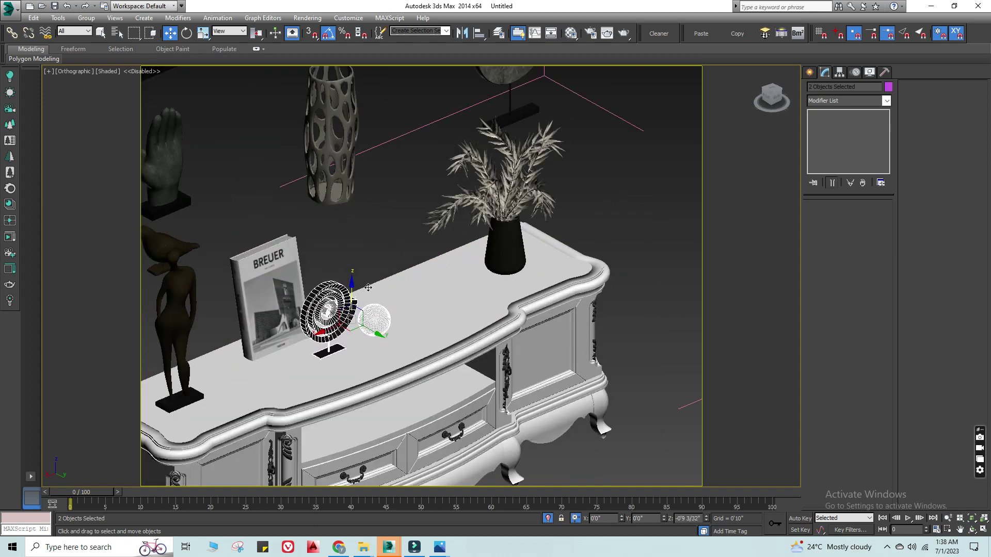
{"action": "middle_click_drag", "start_coordinate": [366, 286], "coordinate": [348, 323], "text": "alt"}
{"action": "left_click_drag", "start_coordinate": [353, 322], "coordinate": [416, 320]}
Step: Move the hand statuette left, away from the vase
{"action": "mouse_move", "coordinate": [416, 320]}
{"action": "middle_mouse_down", "text": "alt"}
{"action": "mouse_move", "coordinate": [470, 320]}
{"action": "mouse_move", "coordinate": [444, 310]}
{"action": "middle_mouse_up", "text": "alt"}
{"action": "scroll", "coordinate": [470, 320], "scroll_direction": "down", "scroll_amount": 2}
{"action": "scroll", "coordinate": [361, 284], "scroll_direction": "up", "scroll_amount": 1}
{"action": "left_click", "coordinate": [299, 243]}
{"action": "left_click_drag", "start_coordinate": [258, 261], "coordinate": [215, 250]}
{"action": "scroll", "coordinate": [215, 249], "scroll_direction": "down", "scroll_amount": 2}
{"action": "mouse_move", "coordinate": [215, 249]}
{"action": "middle_mouse_down", "text": "alt"}
{"action": "mouse_move", "coordinate": [325, 261]}
{"action": "mouse_move", "coordinate": [330, 237]}
{"action": "mouse_move", "coordinate": [368, 214]}
{"action": "mouse_move", "coordinate": [381, 241]}
{"action": "middle_mouse_up", "text": "alt"}
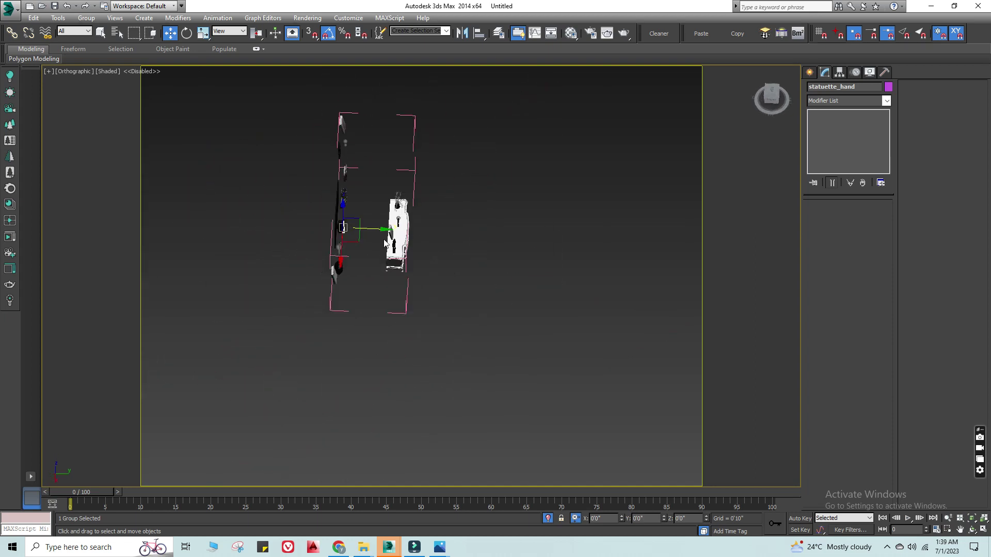
Step: Frame the whole scene in the top view
{"action": "key", "text": "z"}
{"action": "scroll", "coordinate": [385, 242], "scroll_direction": "down", "scroll_amount": 3}
{"action": "key", "text": "t"}
{"action": "scroll", "coordinate": [473, 188], "scroll_direction": "down", "scroll_amount": 2}
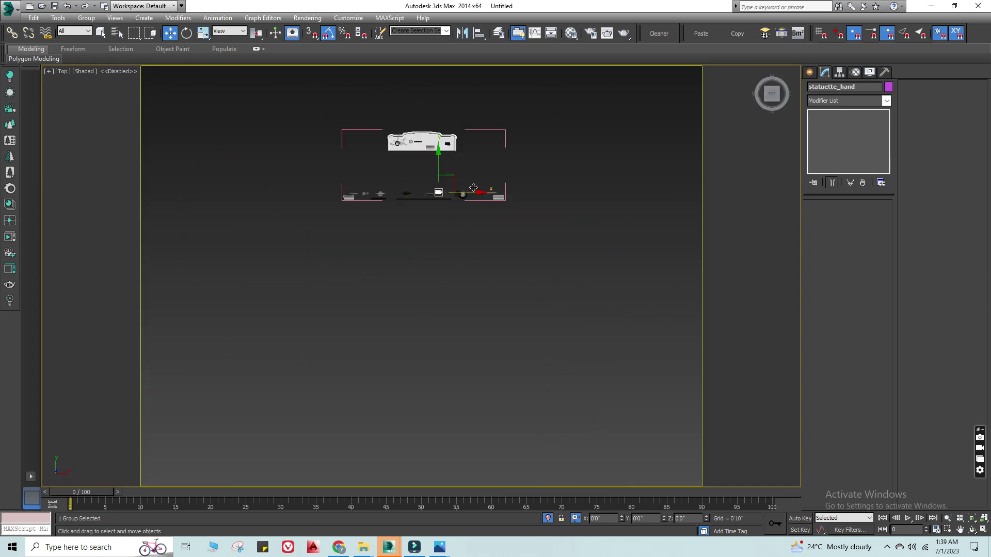
{"action": "key", "text": "ctrl+a"}
{"action": "key", "text": "z"}
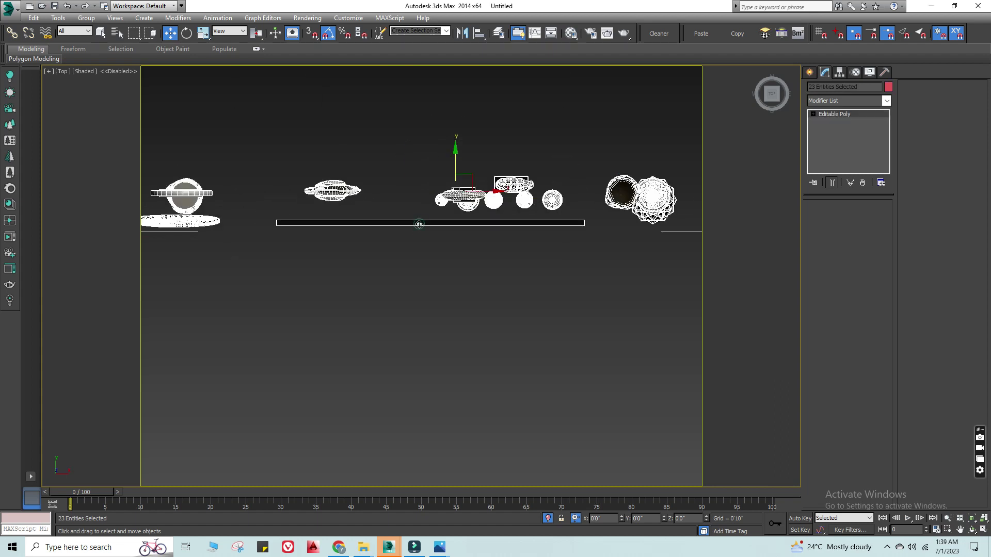
Step: Select TV_65_inch and snap it to the cabinet's edge
{"action": "left_click", "coordinate": [419, 224]}
{"action": "key", "text": "z"}
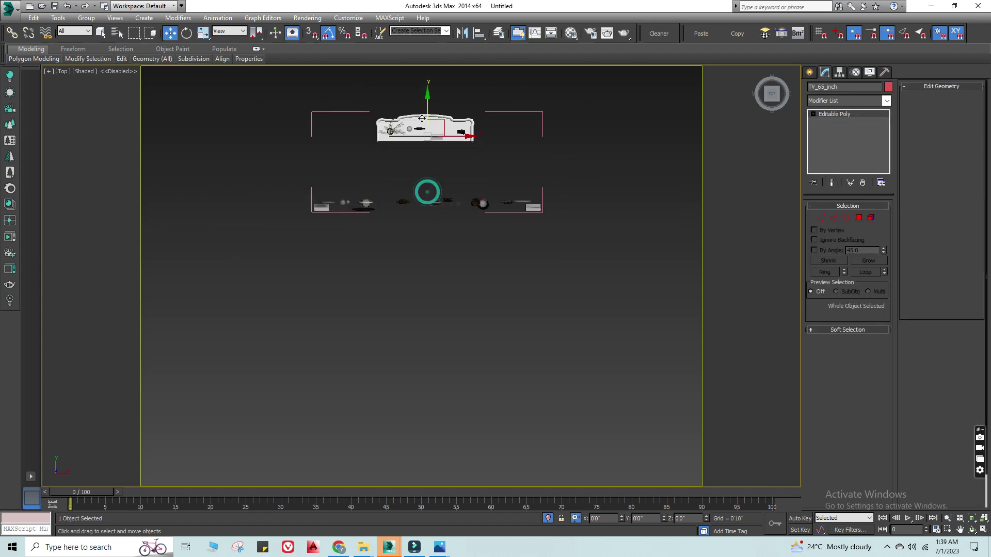
{"action": "scroll", "coordinate": [421, 119], "scroll_direction": "up", "scroll_amount": 4}
{"action": "scroll", "coordinate": [412, 135], "scroll_direction": "up", "scroll_amount": 2}
{"action": "key", "text": "s"}
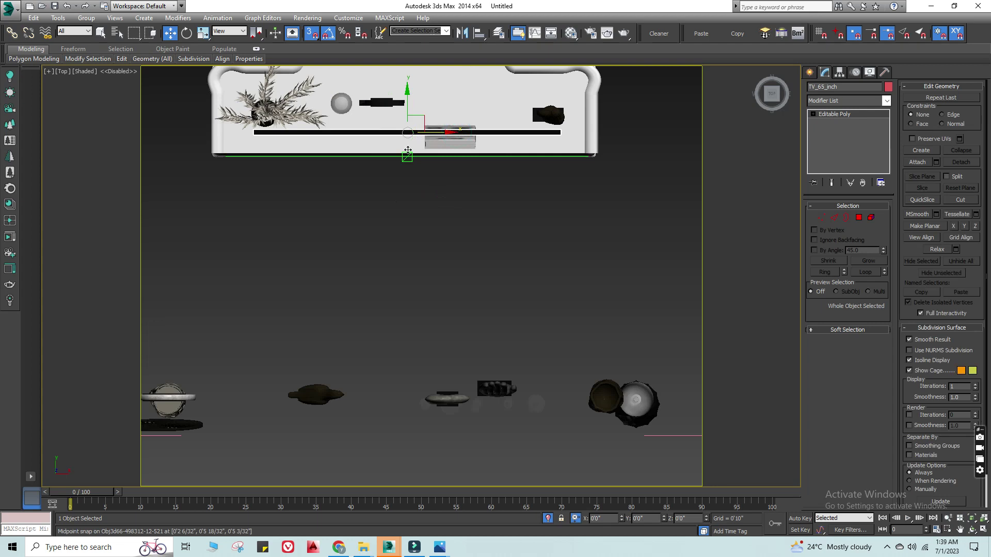
{"action": "scroll", "coordinate": [408, 117], "scroll_direction": "up", "scroll_amount": 2}
{"action": "mouse_move", "coordinate": [408, 112]}
{"action": "left_mouse_down"}
{"action": "mouse_move", "coordinate": [408, 141]}
{"action": "mouse_move", "coordinate": [374, 115]}
{"action": "left_mouse_up"}
{"action": "key", "text": "s"}
Step: Non-uniformly scale the TV thicker and raise it higher
{"action": "key", "text": "r"}
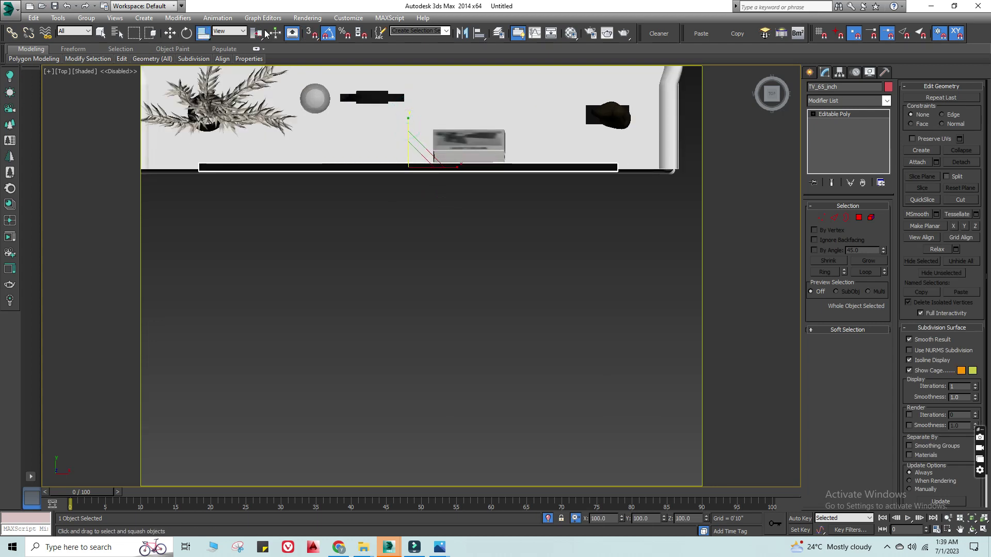
{"action": "left_click_drag", "start_coordinate": [203, 33], "coordinate": [206, 62]}
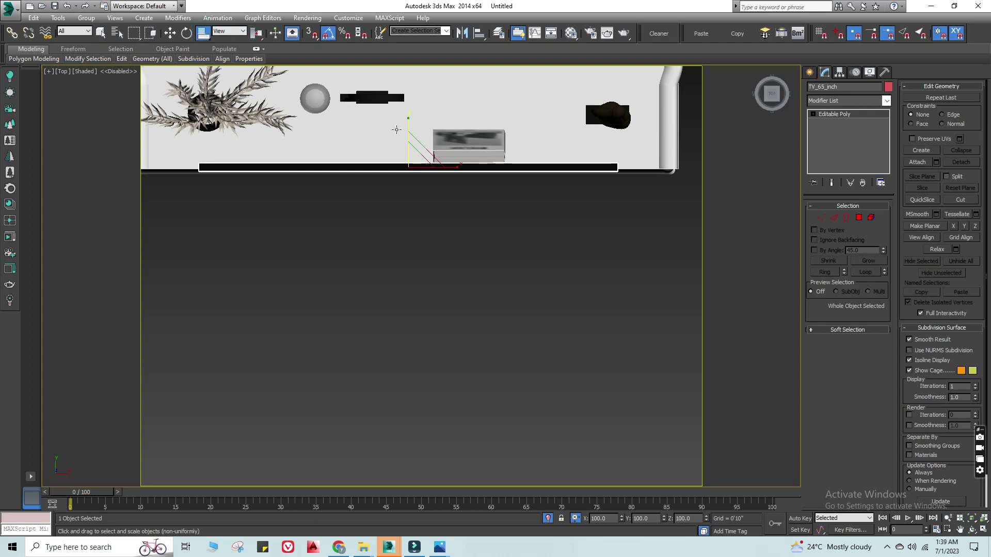
{"action": "left_click_drag", "start_coordinate": [409, 132], "coordinate": [408, 139]}
{"action": "key", "text": "w"}
{"action": "mouse_move", "coordinate": [404, 194]}
{"action": "middle_mouse_down", "text": "alt"}
{"action": "mouse_move", "coordinate": [542, 235]}
{"action": "mouse_move", "coordinate": [386, 163]}
{"action": "mouse_move", "coordinate": [415, 155]}
{"action": "middle_mouse_up", "text": "alt"}
{"action": "left_click_drag", "start_coordinate": [409, 155], "coordinate": [407, 124]}
{"action": "scroll", "coordinate": [475, 212], "scroll_direction": "up", "scroll_amount": 5}
Step: Shrink the bouquet vase slightly
{"action": "left_click", "coordinate": [475, 212]}
{"action": "middle_click_drag", "start_coordinate": [475, 212], "coordinate": [470, 204], "text": "alt"}
{"action": "key", "text": "r"}
{"action": "left_click_drag", "start_coordinate": [470, 204], "coordinate": [474, 210]}
{"action": "key", "text": "w"}
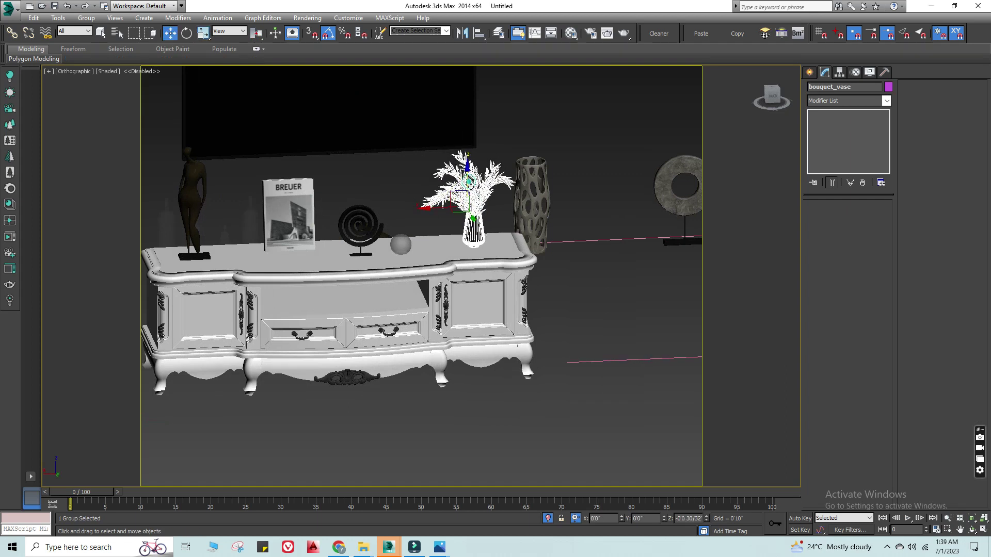
Step: Scale the human statuette down to 78 percent
{"action": "middle_click_drag", "start_coordinate": [200, 192], "coordinate": [379, 202]}
{"action": "key", "text": "r"}
{"action": "left_click", "coordinate": [367, 201]}
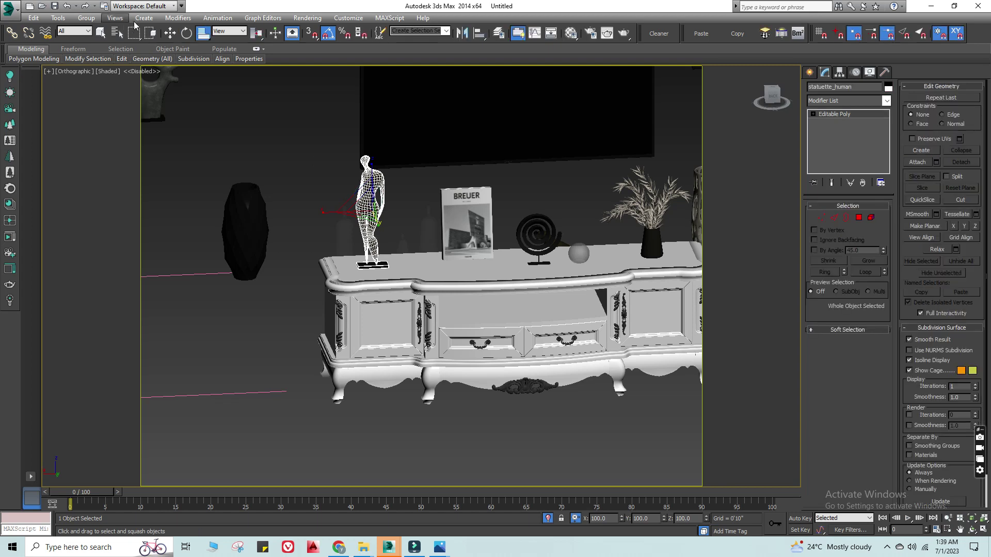
{"action": "left_click_drag", "start_coordinate": [370, 208], "coordinate": [373, 241]}
{"action": "scroll", "coordinate": [369, 218], "scroll_direction": "up", "scroll_amount": 3}
{"action": "key", "text": "w"}
Step: Switch to the top view and select all the TV unit objects
{"action": "scroll", "coordinate": [465, 258], "scroll_direction": "down", "scroll_amount": 4}
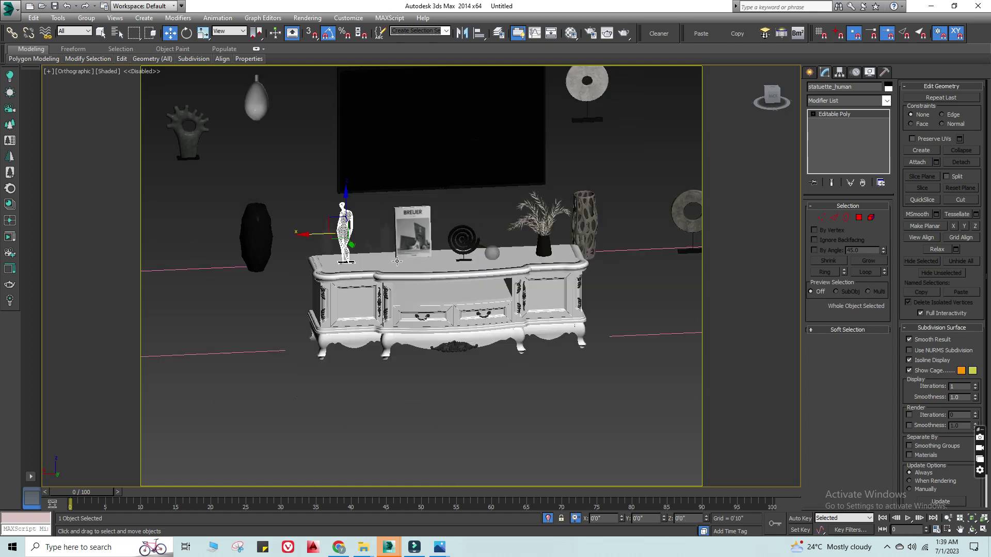
{"action": "mouse_move", "coordinate": [505, 258]}
{"action": "middle_mouse_down", "text": "alt"}
{"action": "mouse_move", "coordinate": [522, 263]}
{"action": "mouse_move", "coordinate": [475, 267]}
{"action": "mouse_move", "coordinate": [475, 224]}
{"action": "mouse_move", "coordinate": [450, 261]}
{"action": "mouse_move", "coordinate": [451, 251]}
{"action": "mouse_move", "coordinate": [452, 280]}
{"action": "middle_mouse_up", "text": "alt"}
{"action": "scroll", "coordinate": [475, 267], "scroll_direction": "down", "scroll_amount": 3}
{"action": "key", "text": "t"}
{"action": "scroll", "coordinate": [453, 237], "scroll_direction": "down", "scroll_amount": 5}
{"action": "scroll", "coordinate": [455, 216], "scroll_direction": "down", "scroll_amount": 3}
{"action": "scroll", "coordinate": [455, 215], "scroll_direction": "down", "scroll_amount": 2}
{"action": "left_click_drag", "start_coordinate": [579, 273], "coordinate": [428, 254]}
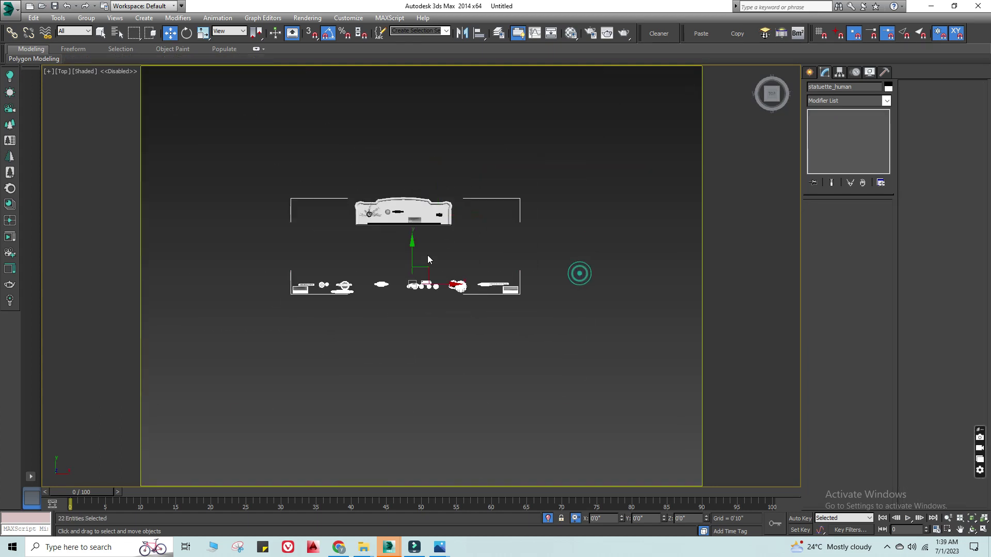
Step: Group the selected TV unit objects, then deselect everything
{"action": "left_click", "coordinate": [86, 18]}
{"action": "left_click", "coordinate": [103, 92]}
{"action": "scroll", "coordinate": [361, 263], "scroll_direction": "down", "scroll_amount": 3}
{"action": "middle_click_drag", "start_coordinate": [414, 265], "coordinate": [221, 248], "text": "alt"}
{"action": "left_click", "coordinate": [222, 249]}
{"action": "scroll", "coordinate": [311, 368], "scroll_direction": "up", "scroll_amount": 5}
{"action": "scroll", "coordinate": [445, 326], "scroll_direction": "up", "scroll_amount": 3}
{"action": "scroll", "coordinate": [368, 327], "scroll_direction": "down", "scroll_amount": 3}
{"action": "scroll", "coordinate": [499, 314], "scroll_direction": "down", "scroll_amount": 3}
{"action": "scroll", "coordinate": [451, 310], "scroll_direction": "down", "scroll_amount": 2}
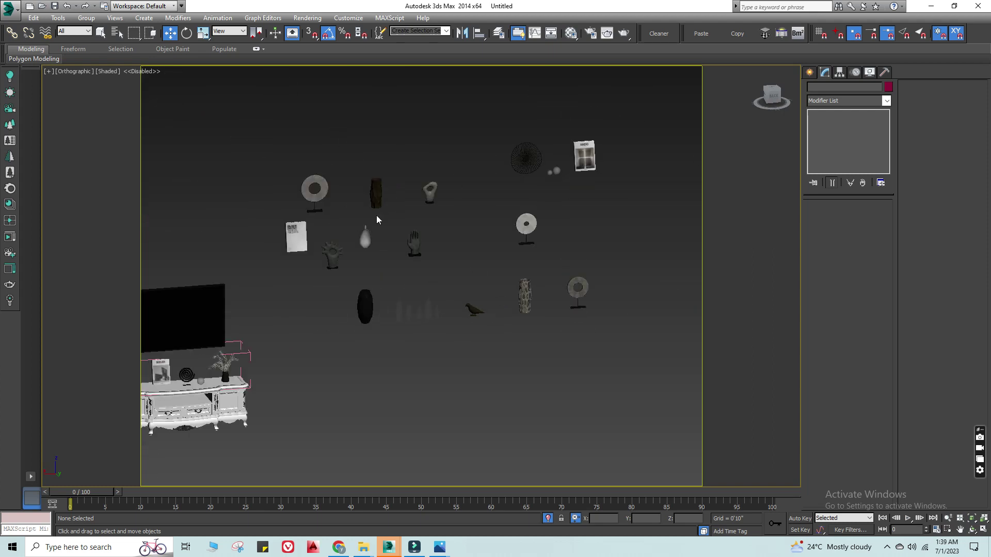
{"action": "scroll", "coordinate": [377, 195], "scroll_direction": "up", "scroll_amount": 8}
Step: Select the dark patterned vase_3 and scale it up in Top view
{"action": "left_click", "coordinate": [376, 153]}
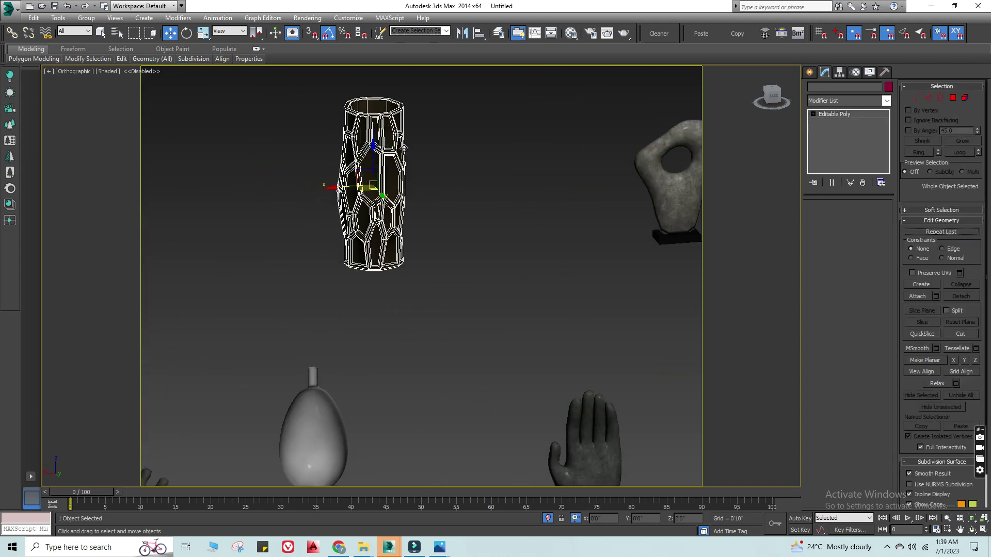
{"action": "scroll", "coordinate": [456, 199], "scroll_direction": "down", "scroll_amount": 2}
{"action": "key", "text": "t"}
{"action": "key", "text": "z"}
{"action": "scroll", "coordinate": [329, 310], "scroll_direction": "down", "scroll_amount": 5}
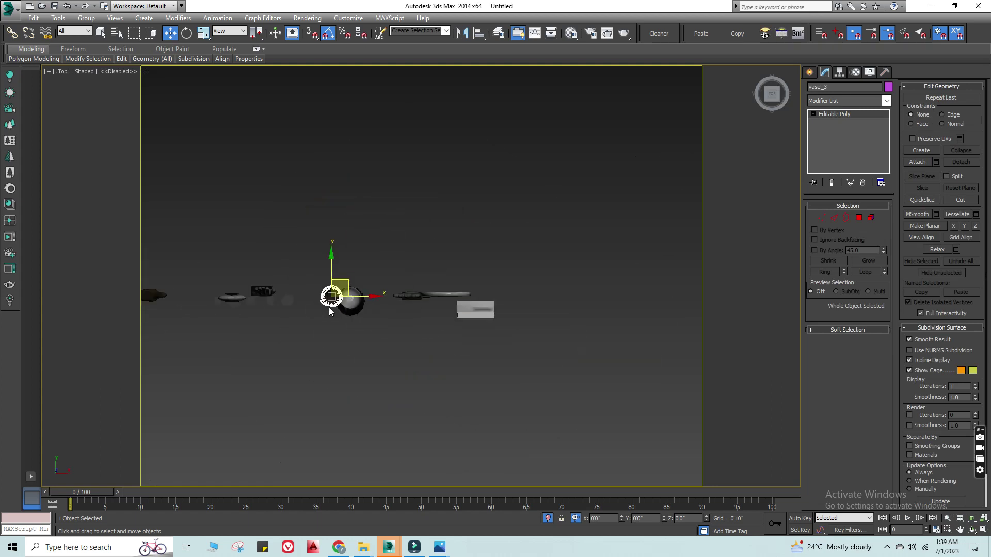
{"action": "scroll", "coordinate": [329, 311], "scroll_direction": "down", "scroll_amount": 3}
{"action": "key", "text": "z"}
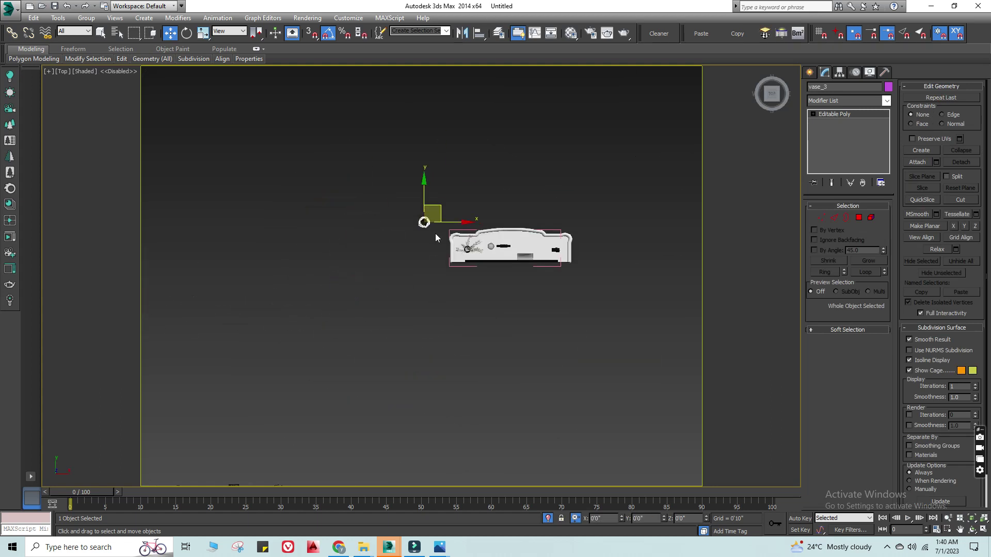
{"action": "scroll", "coordinate": [445, 233], "scroll_direction": "up", "scroll_amount": 2}
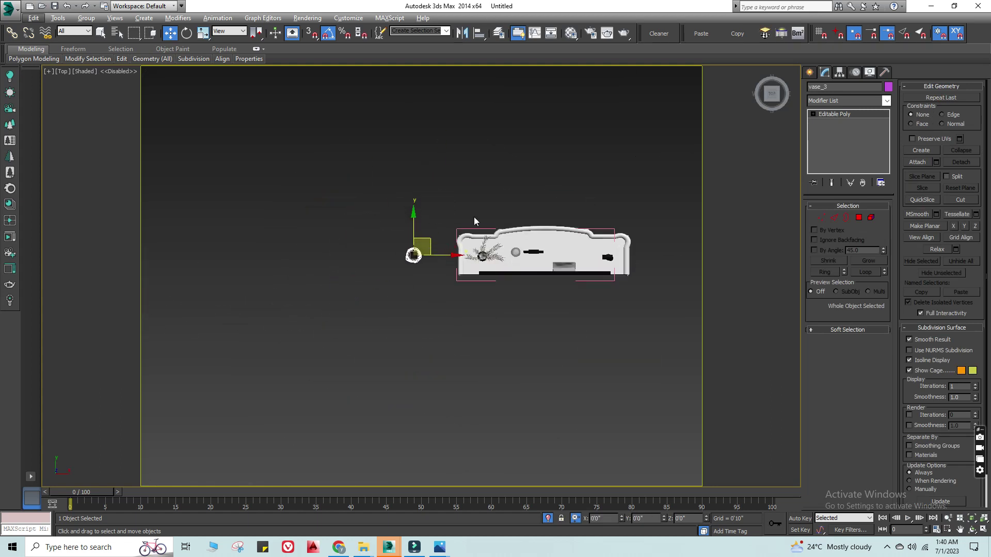
{"action": "scroll", "coordinate": [410, 242], "scroll_direction": "up", "scroll_amount": 3}
{"action": "key", "text": "r"}
{"action": "left_click", "coordinate": [425, 252]}
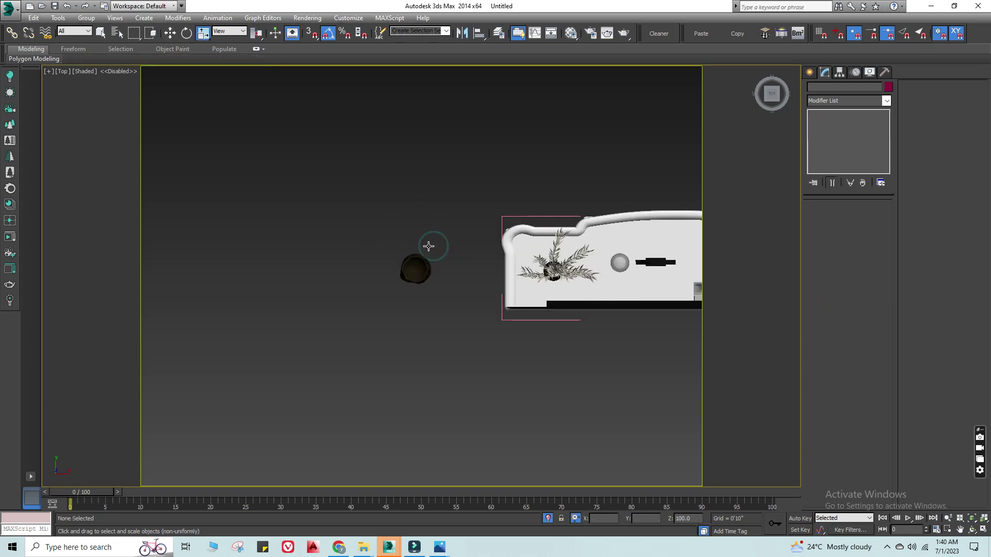
{"action": "left_click", "coordinate": [421, 256]}
{"action": "mouse_move", "coordinate": [442, 233]}
{"action": "left_mouse_down"}
{"action": "mouse_move", "coordinate": [471, 181]}
{"action": "mouse_move", "coordinate": [469, 193]}
{"action": "left_mouse_up"}
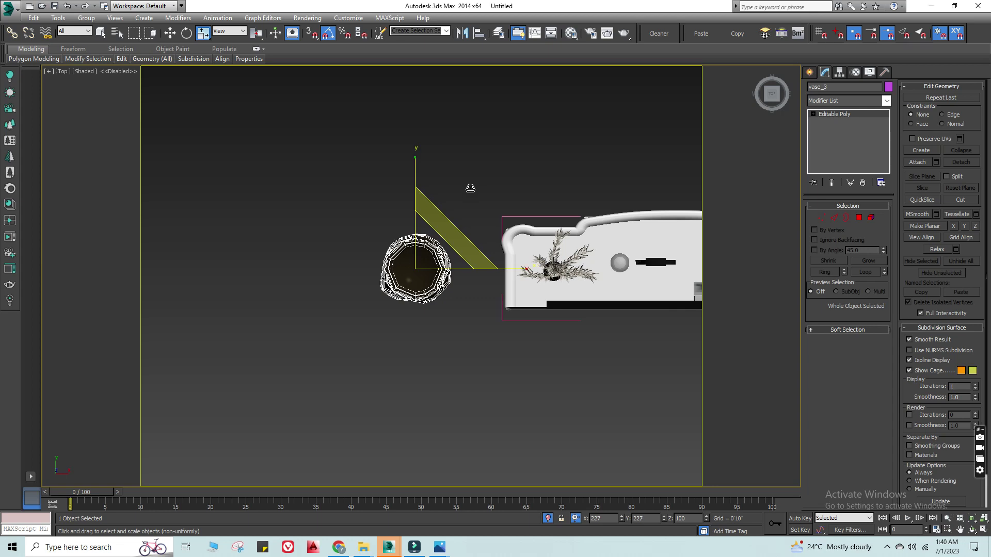
Step: Move vase_3 down beside the dresser in Left view
{"action": "mouse_move", "coordinate": [453, 241]}
{"action": "middle_mouse_down", "text": "alt"}
{"action": "mouse_move", "coordinate": [383, 213]}
{"action": "mouse_move", "coordinate": [350, 169]}
{"action": "mouse_move", "coordinate": [428, 212]}
{"action": "middle_mouse_up", "text": "alt"}
{"action": "key", "text": "l"}
{"action": "key", "text": "z"}
{"action": "scroll", "coordinate": [420, 175], "scroll_direction": "down", "scroll_amount": 5}
{"action": "key", "text": "w"}
{"action": "left_click_drag", "start_coordinate": [420, 174], "coordinate": [420, 304]}
{"action": "middle_click_drag", "start_coordinate": [420, 303], "coordinate": [489, 321], "text": "alt"}
{"action": "key", "text": "l"}
{"action": "key", "text": "z"}
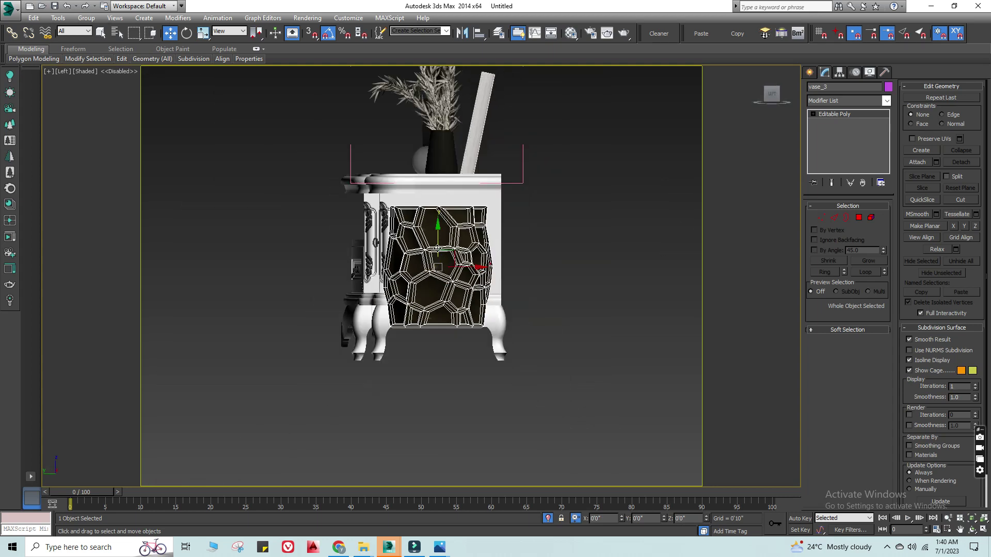
Step: Stretch vase_3 to 150% height in Left view and lower it slightly
{"action": "key", "text": "r"}
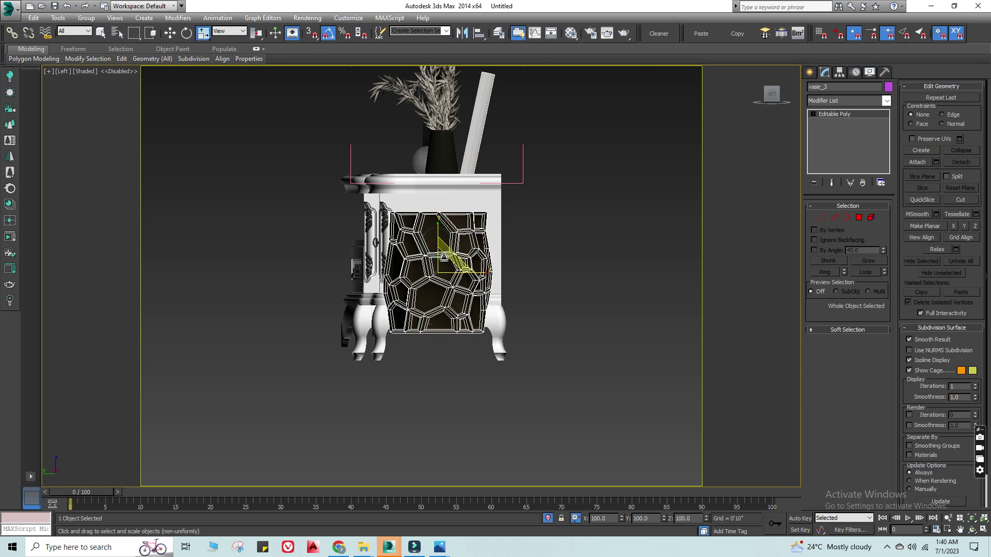
{"action": "key", "text": "t"}
{"action": "key", "text": "l"}
{"action": "key", "text": "z"}
{"action": "scroll", "coordinate": [437, 239], "scroll_direction": "down", "scroll_amount": 3}
{"action": "scroll", "coordinate": [438, 239], "scroll_direction": "down", "scroll_amount": 2}
{"action": "left_click_drag", "start_coordinate": [422, 224], "coordinate": [430, 197]}
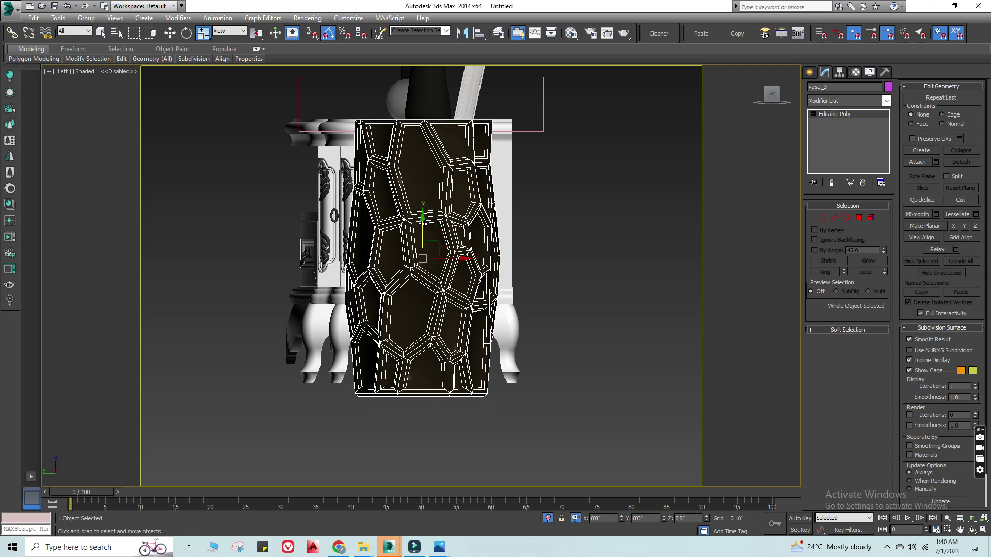
{"action": "key", "text": "ctrl+z"}
{"action": "key", "text": "e"}
{"action": "key", "text": "r"}
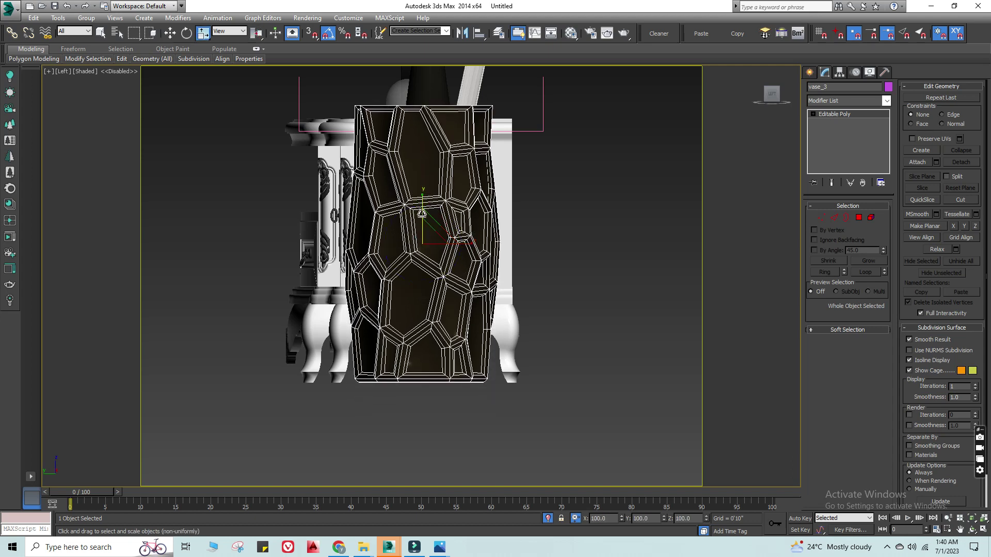
{"action": "key", "text": "ctrl+z"}
{"action": "key", "text": "w"}
{"action": "left_click_drag", "start_coordinate": [423, 216], "coordinate": [423, 219]}
{"action": "mouse_move", "coordinate": [423, 219]}
{"action": "middle_mouse_down", "text": "alt"}
{"action": "mouse_move", "coordinate": [544, 257]}
{"action": "mouse_move", "coordinate": [521, 180]}
{"action": "mouse_move", "coordinate": [575, 230]}
{"action": "middle_mouse_up", "text": "alt"}
{"action": "scroll", "coordinate": [526, 165], "scroll_direction": "up", "scroll_amount": 4}
{"action": "scroll", "coordinate": [467, 183], "scroll_direction": "up", "scroll_amount": 5}
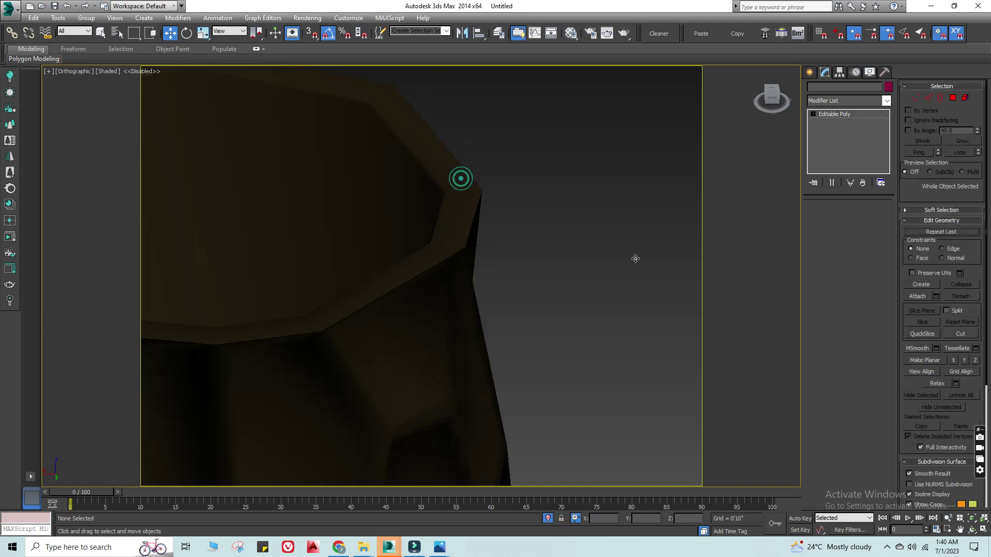
Step: Enter Polygon sub-object mode on vase_3 and select polygons across its top in Front view
{"action": "left_click_drag", "start_coordinate": [827, 217], "coordinate": [864, 220]}
{"action": "left_click", "coordinate": [847, 217]}
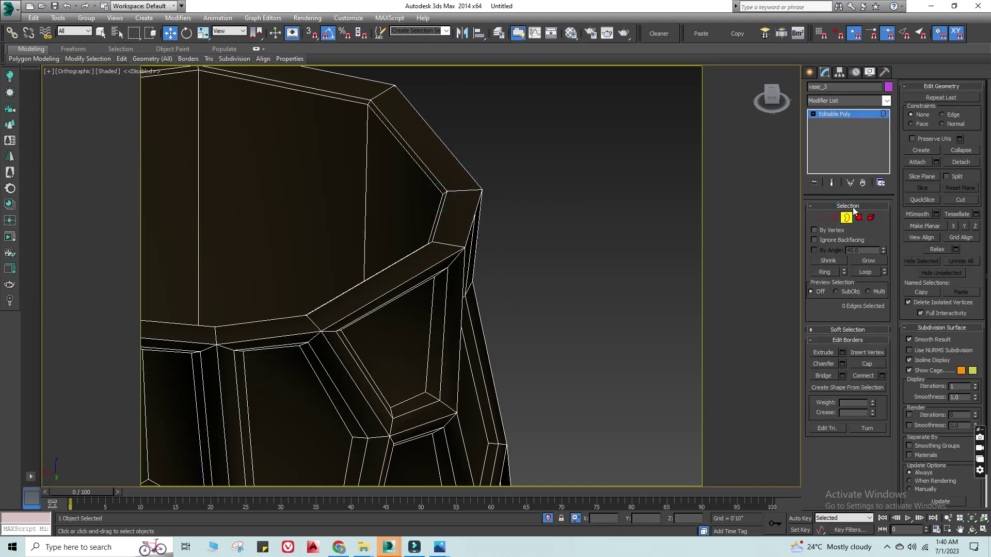
{"action": "left_click", "coordinate": [859, 217]}
{"action": "scroll", "coordinate": [444, 180], "scroll_direction": "up", "scroll_amount": 3}
{"action": "left_click", "coordinate": [437, 186]}
{"action": "scroll", "coordinate": [658, 254], "scroll_direction": "down", "scroll_amount": 3}
{"action": "scroll", "coordinate": [523, 197], "scroll_direction": "down", "scroll_amount": 3}
{"action": "key", "text": "f"}
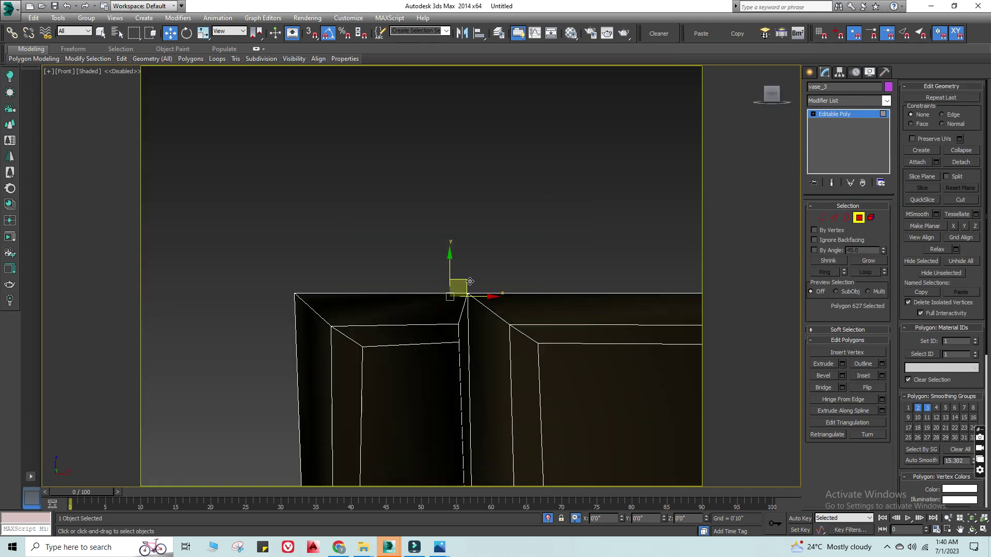
{"action": "middle_click_drag", "start_coordinate": [561, 234], "coordinate": [433, 251]}
{"action": "scroll", "coordinate": [432, 252], "scroll_direction": "down", "scroll_amount": 2}
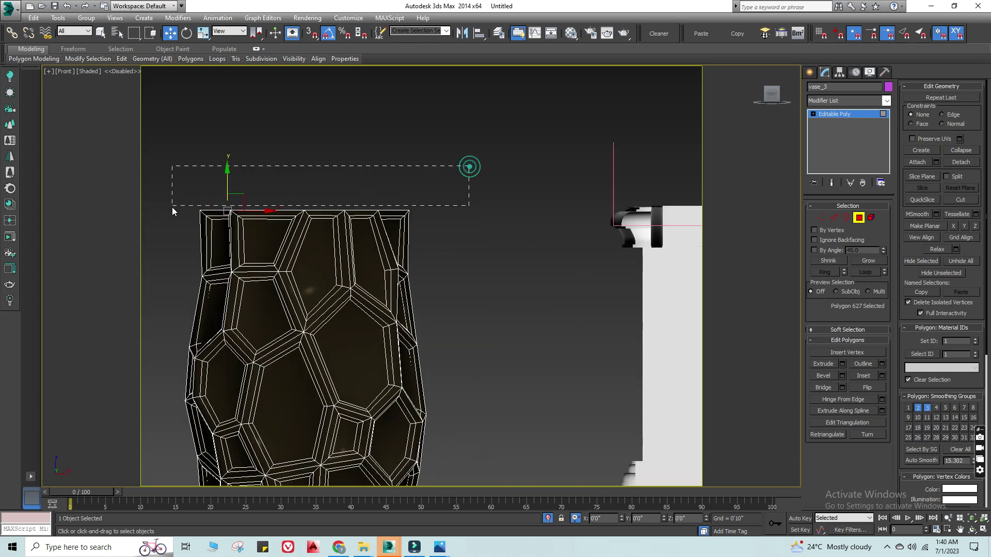
{"action": "left_click_drag", "start_coordinate": [172, 207], "coordinate": [170, 212]}
{"action": "middle_click_drag", "start_coordinate": [505, 259], "coordinate": [611, 243]}
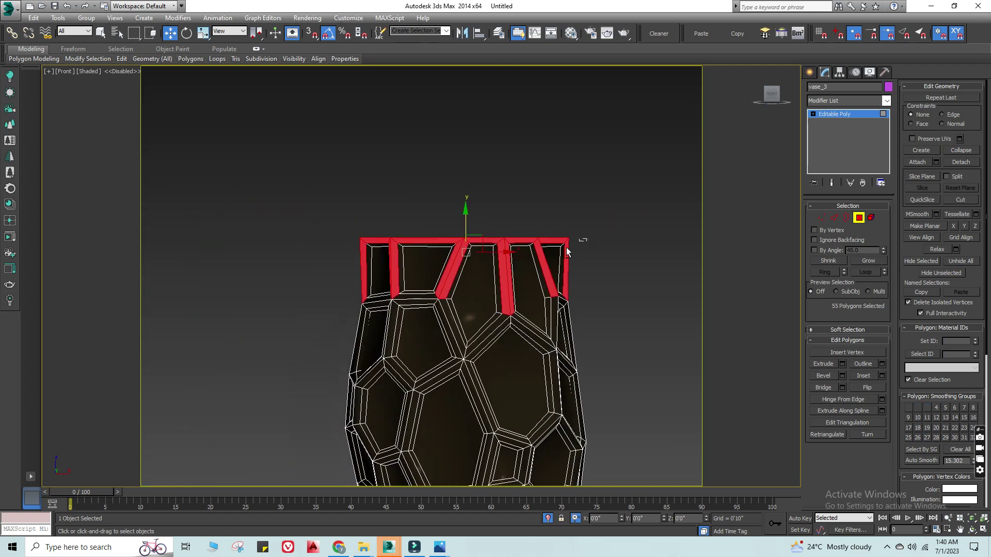
{"action": "left_click_drag", "start_coordinate": [281, 343], "coordinate": [282, 338]}
{"action": "middle_click_drag", "start_coordinate": [361, 310], "coordinate": [549, 231], "text": "alt"}
{"action": "scroll", "coordinate": [549, 231], "scroll_direction": "up", "scroll_amount": 3}
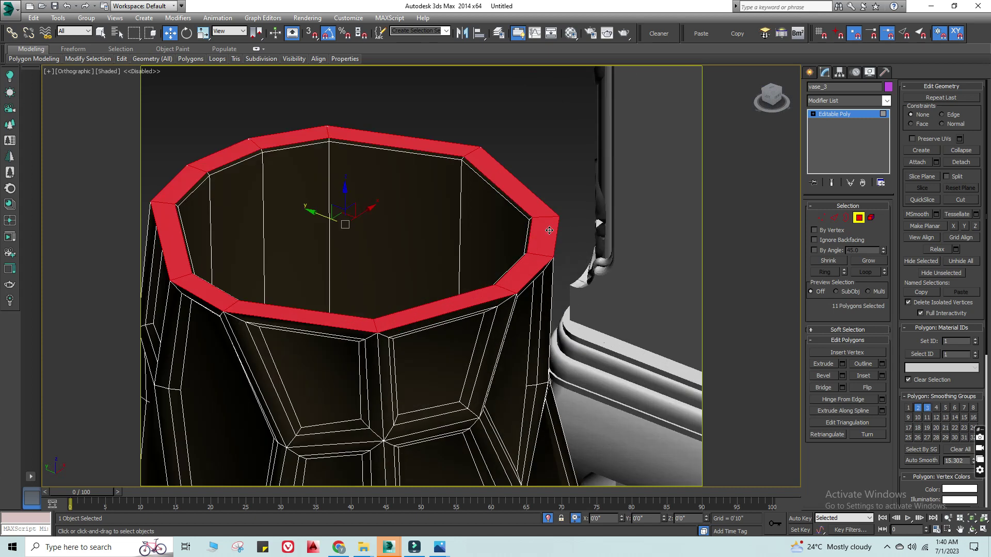
{"action": "key", "text": "ctrl+z"}
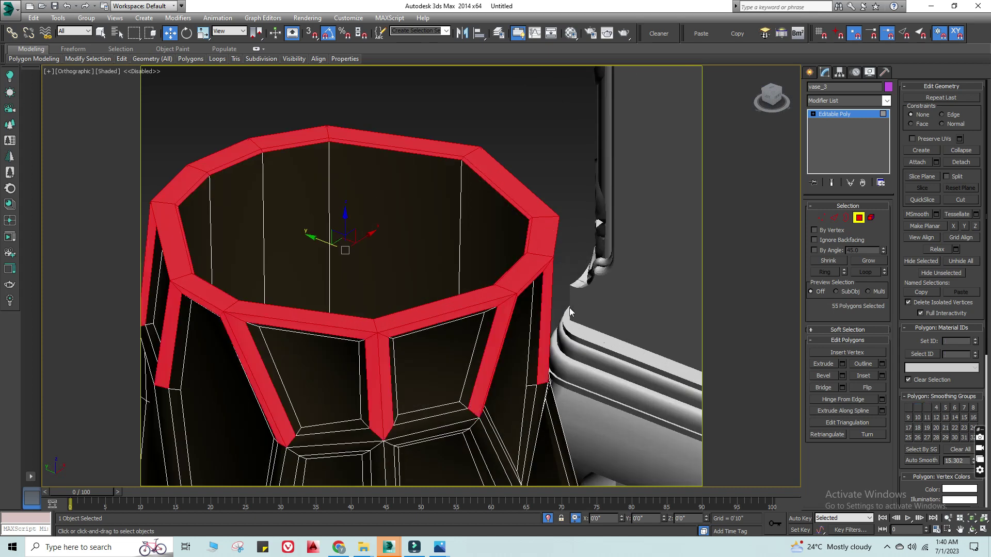
{"action": "key", "text": "shift+z"}
{"action": "key", "text": "shift+z"}
{"action": "key", "text": "shift+z"}
Step: Box-select just the top rim band in wireframe, dropping the lower polygons
{"action": "left_click_drag", "start_coordinate": [644, 230], "coordinate": [372, 290], "text": "alt"}
{"action": "scroll", "coordinate": [624, 224], "scroll_direction": "up", "scroll_amount": 2}
{"action": "key", "text": "F3"}
{"action": "scroll", "coordinate": [631, 232], "scroll_direction": "up", "scroll_amount": 2}
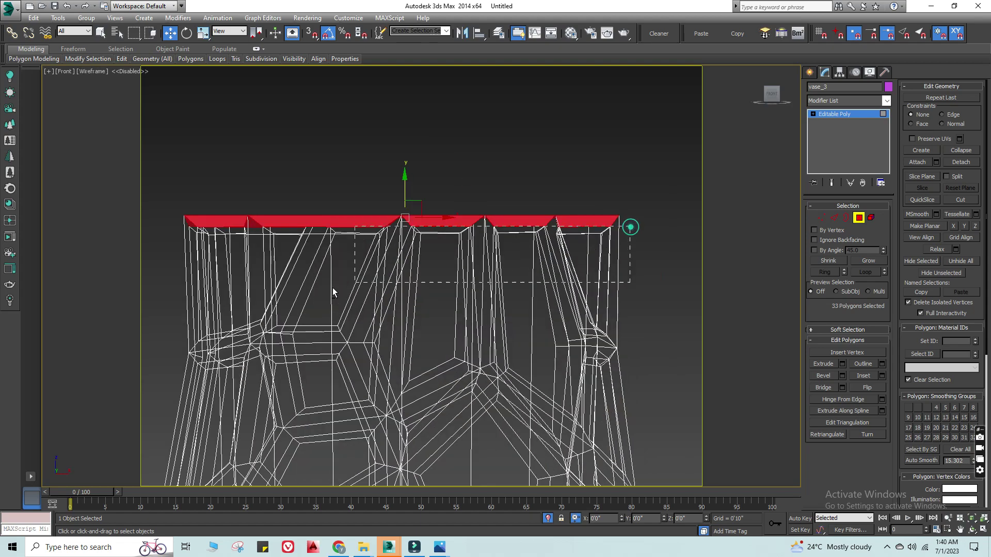
{"action": "left_click_drag", "start_coordinate": [630, 226], "coordinate": [167, 308], "text": "alt"}
{"action": "mouse_move", "coordinate": [168, 308]}
{"action": "middle_mouse_down", "text": "alt"}
{"action": "mouse_move", "coordinate": [489, 246]}
{"action": "mouse_move", "coordinate": [443, 248]}
{"action": "middle_mouse_up", "text": "alt"}
{"action": "key", "text": "F3"}
Step: Deselect the rim polygons one by one, then clear the polygon selection
{"action": "left_click_drag", "start_coordinate": [471, 178], "coordinate": [462, 281], "text": "alt"}
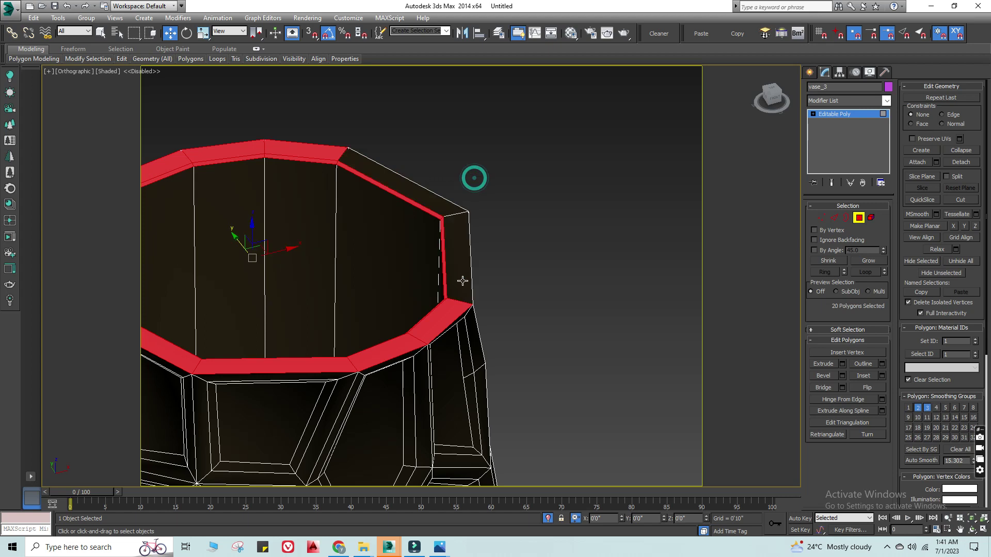
{"action": "left_click_drag", "start_coordinate": [324, 142], "coordinate": [206, 153], "text": "alt"}
{"action": "middle_click_drag", "start_coordinate": [206, 149], "coordinate": [505, 147]}
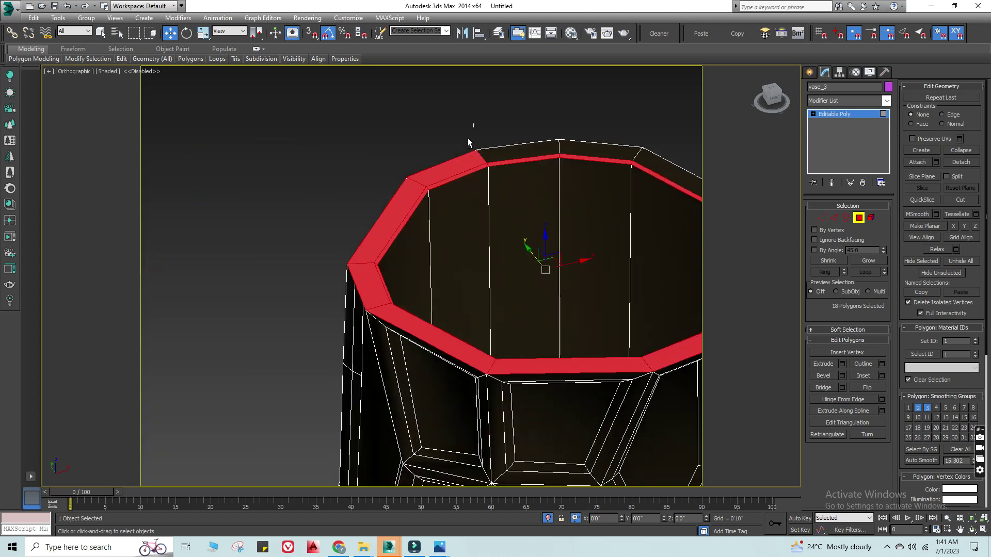
{"action": "left_click_drag", "start_coordinate": [474, 125], "coordinate": [426, 168], "text": "alt"}
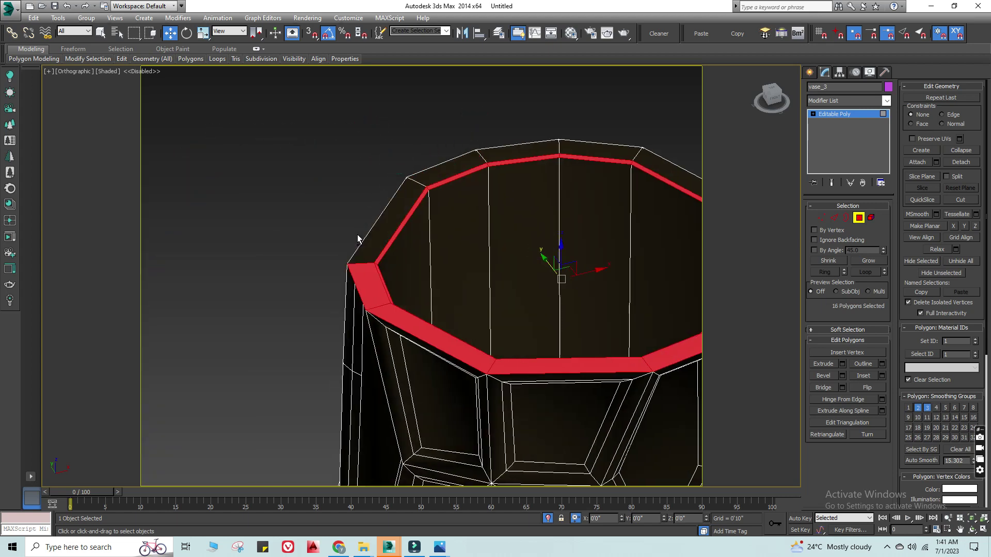
{"action": "left_click", "coordinate": [364, 284], "text": "alt"}
{"action": "middle_click_drag", "start_coordinate": [351, 237], "coordinate": [296, 221]}
{"action": "left_click", "coordinate": [361, 309], "text": "alt"}
{"action": "left_click", "coordinate": [508, 351], "text": "alt"}
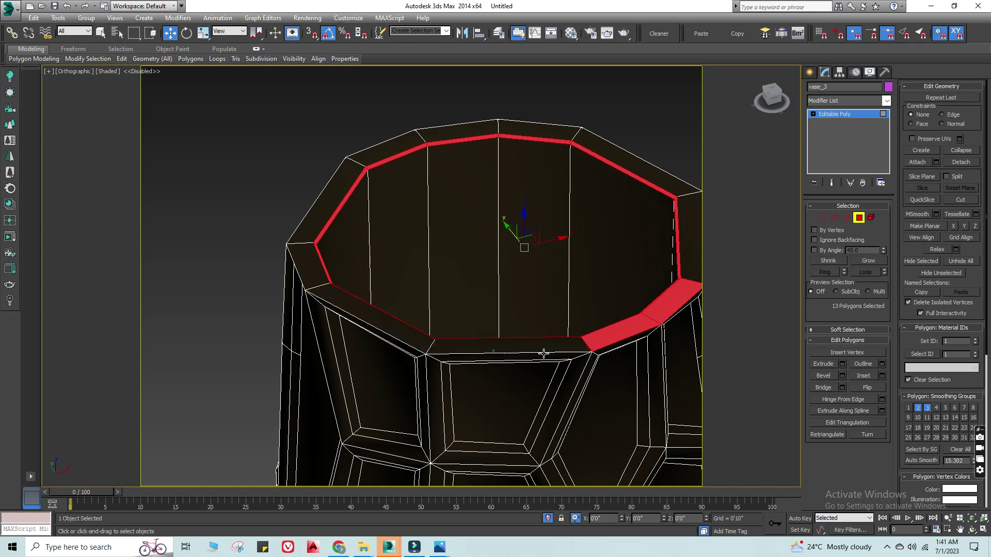
{"action": "left_click", "coordinate": [623, 337], "text": "alt"}
{"action": "left_click", "coordinate": [679, 303], "text": "alt"}
{"action": "middle_click_drag", "start_coordinate": [768, 264], "coordinate": [664, 293]}
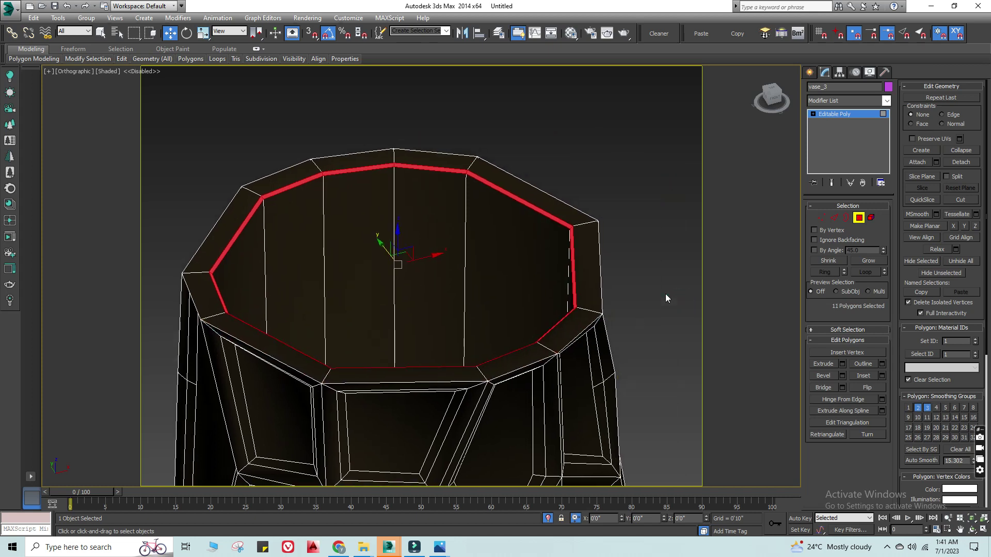
{"action": "key", "text": "ctrl+d"}
Step: Select the vase's open top border, cap it, and exit sub-object mode
{"action": "left_click", "coordinate": [846, 218]}
{"action": "scroll", "coordinate": [541, 209], "scroll_direction": "up", "scroll_amount": 3}
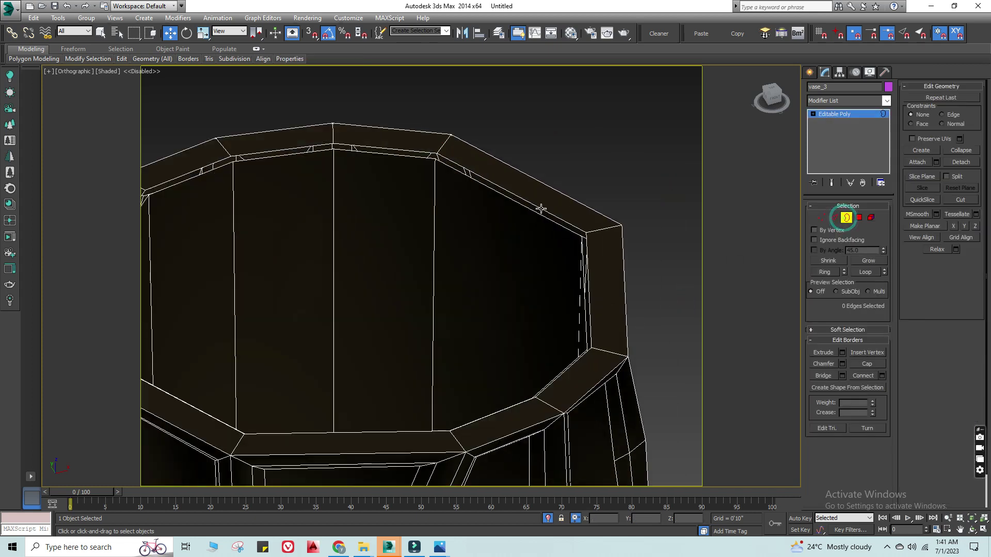
{"action": "left_click", "coordinate": [541, 208]}
{"action": "left_click", "coordinate": [867, 364]}
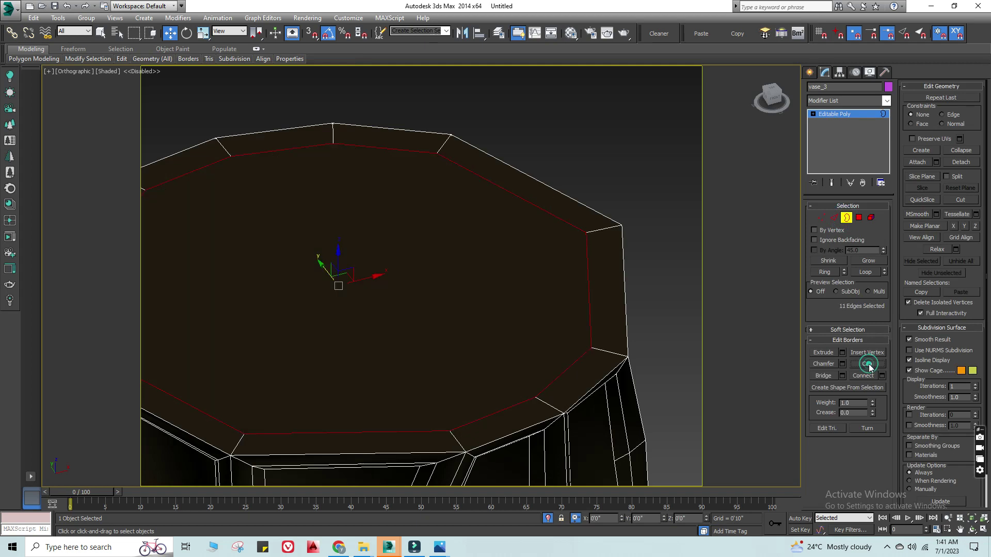
{"action": "scroll", "coordinate": [506, 227], "scroll_direction": "down", "scroll_amount": 3}
{"action": "left_click", "coordinate": [621, 217]}
{"action": "scroll", "coordinate": [480, 261], "scroll_direction": "down", "scroll_amount": 3}
{"action": "scroll", "coordinate": [493, 291], "scroll_direction": "down", "scroll_amount": 2}
{"action": "left_click", "coordinate": [494, 292]}
{"action": "mouse_move", "coordinate": [494, 292]}
{"action": "middle_mouse_down", "text": "alt"}
{"action": "mouse_move", "coordinate": [352, 339]}
{"action": "mouse_move", "coordinate": [590, 273]}
{"action": "mouse_move", "coordinate": [514, 326]}
{"action": "mouse_move", "coordinate": [537, 309]}
{"action": "mouse_move", "coordinate": [513, 304]}
{"action": "middle_mouse_up", "text": "alt"}
{"action": "left_click", "coordinate": [591, 272]}
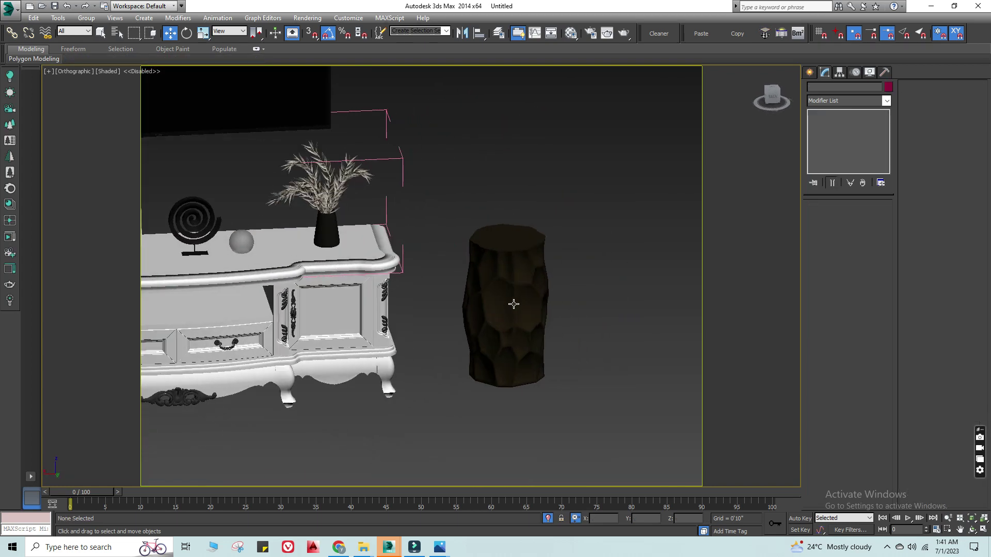
Step: In Top view, select the row of small decor objects and move them toward the cabinet
{"action": "scroll", "coordinate": [534, 289], "scroll_direction": "up", "scroll_amount": 2}
{"action": "left_click", "coordinate": [511, 278]}
{"action": "left_click", "coordinate": [584, 240]}
{"action": "key", "text": "t"}
{"action": "scroll", "coordinate": [584, 240], "scroll_direction": "down", "scroll_amount": 3}
{"action": "scroll", "coordinate": [480, 250], "scroll_direction": "down", "scroll_amount": 2}
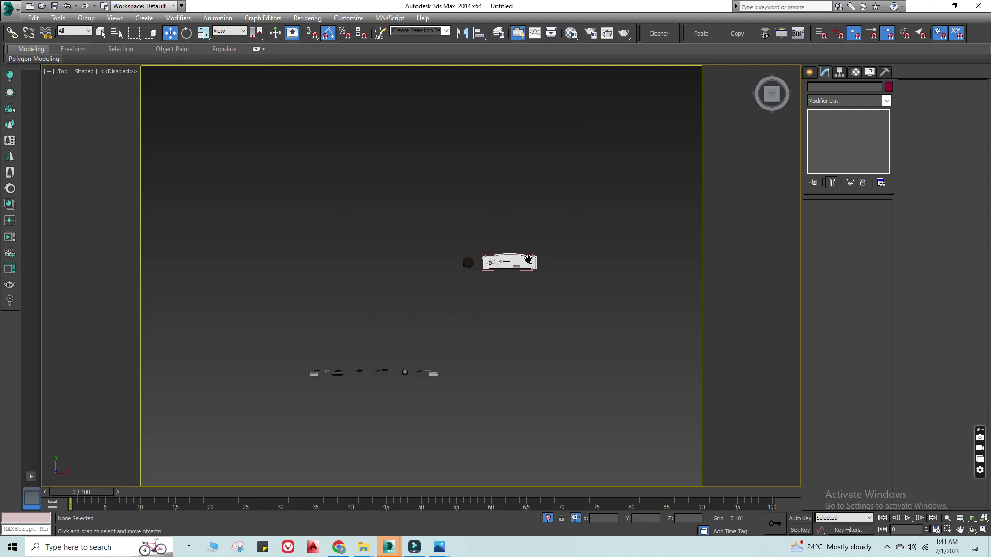
{"action": "scroll", "coordinate": [500, 364], "scroll_direction": "up", "scroll_amount": 1}
{"action": "scroll", "coordinate": [320, 395], "scroll_direction": "up", "scroll_amount": 3}
{"action": "scroll", "coordinate": [564, 339], "scroll_direction": "down", "scroll_amount": 1}
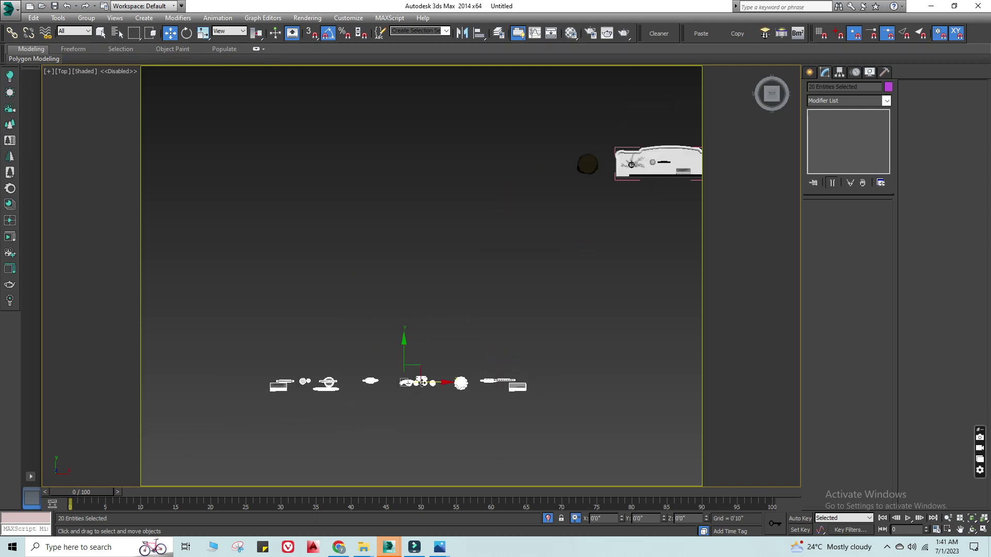
{"action": "left_click_drag", "start_coordinate": [519, 355], "coordinate": [235, 425]}
{"action": "scroll", "coordinate": [424, 371], "scroll_direction": "down", "scroll_amount": 1}
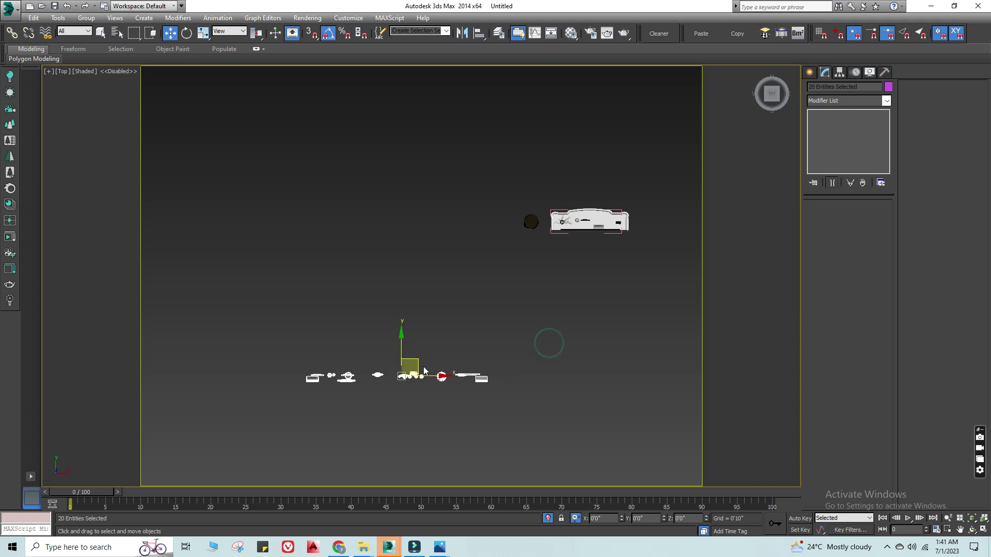
{"action": "left_click_drag", "start_coordinate": [397, 364], "coordinate": [292, 290]}
Step: Close the cabinet's group, then select the TV unit and stool together
{"action": "middle_click_drag", "start_coordinate": [416, 361], "coordinate": [270, 449]}
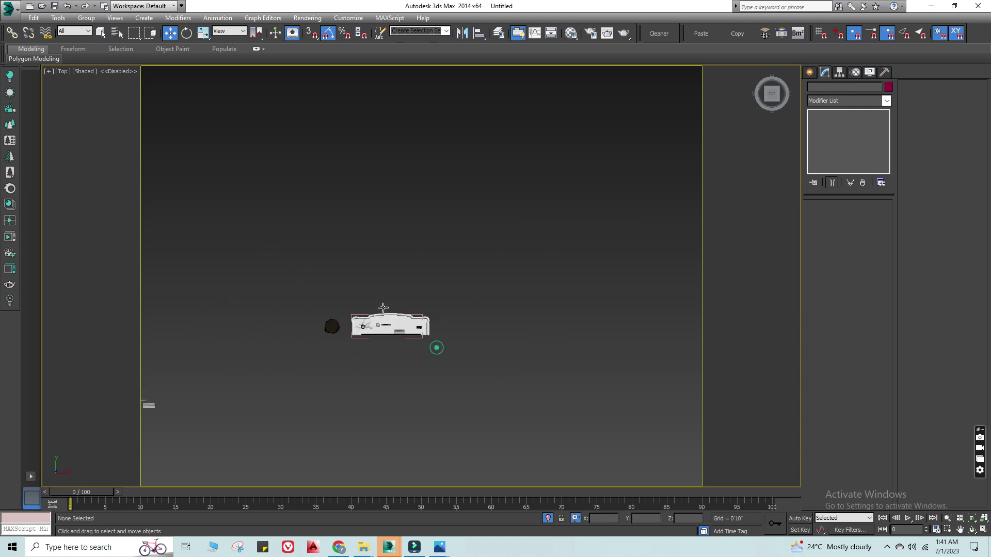
{"action": "scroll", "coordinate": [436, 348], "scroll_direction": "up", "scroll_amount": 2}
{"action": "left_click_drag", "start_coordinate": [585, 258], "coordinate": [204, 397]}
{"action": "left_click", "coordinate": [87, 18]}
{"action": "left_click", "coordinate": [103, 68]}
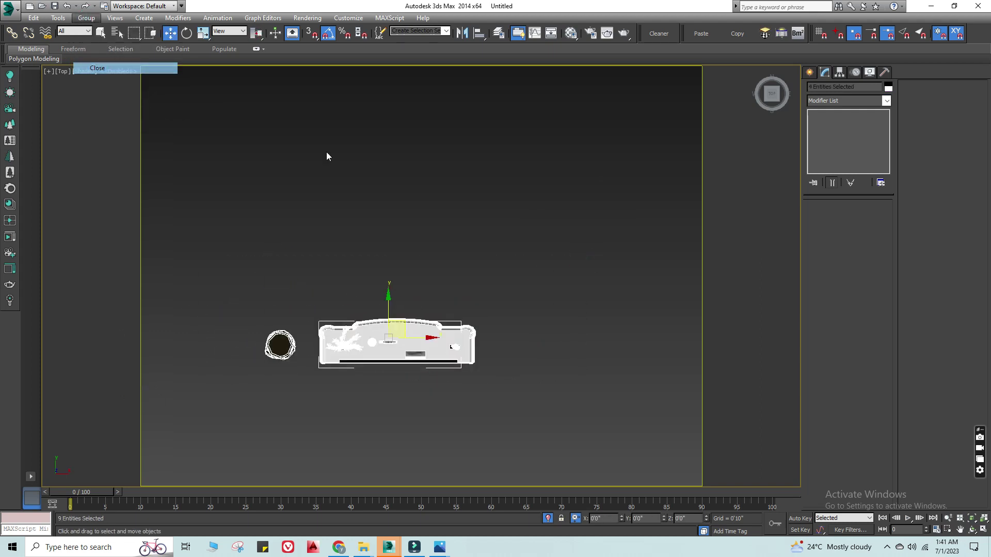
{"action": "left_click_drag", "start_coordinate": [561, 292], "coordinate": [279, 389]}
{"action": "left_click", "coordinate": [308, 356]}
{"action": "scroll", "coordinate": [284, 344], "scroll_direction": "up", "scroll_amount": 2}
{"action": "left_click", "coordinate": [286, 343]}
{"action": "left_click_drag", "start_coordinate": [619, 267], "coordinate": [276, 410]}
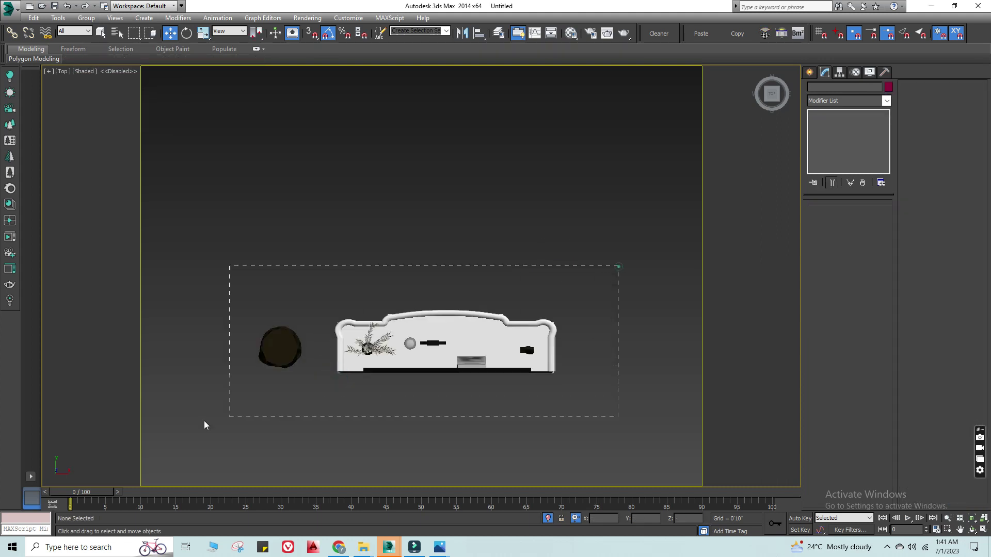
{"action": "left_click", "coordinate": [499, 33]}
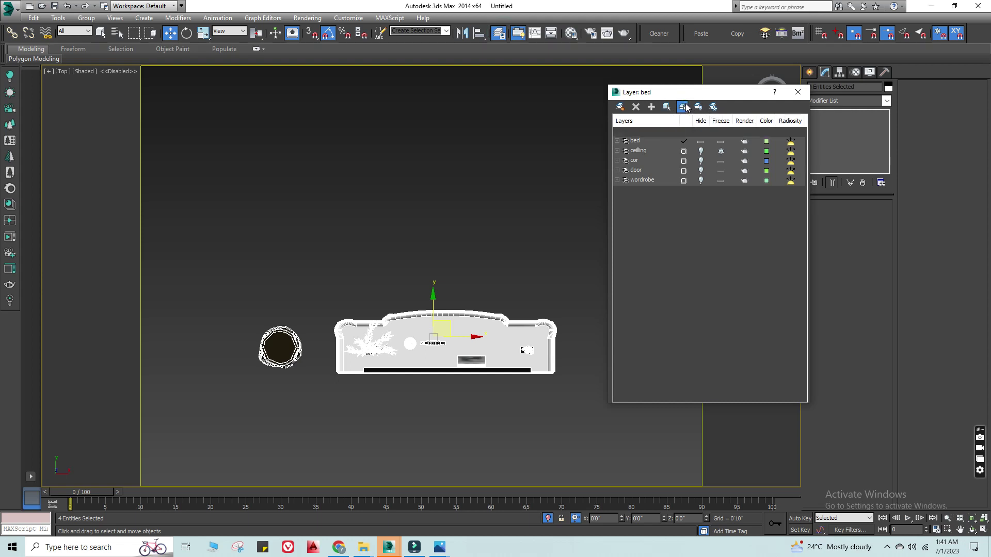
Step: Create a 'tv unit' layer from the selected TV unit, stool and decor, then bring up File Explorer
{"action": "left_click", "coordinate": [621, 106]}
{"action": "type", "text": "tv unit"}
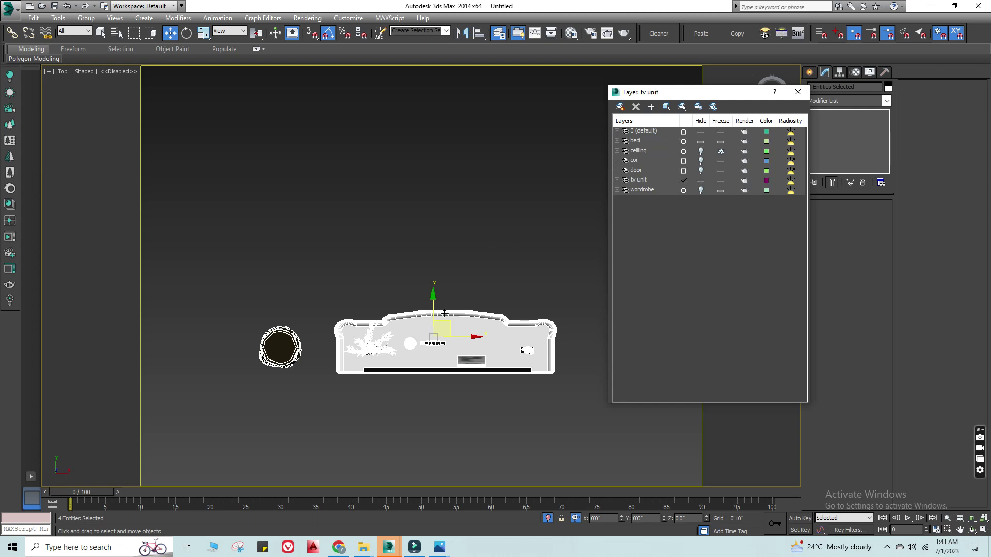
{"action": "middle_click_drag", "start_coordinate": [526, 326], "coordinate": [301, 295], "text": "alt"}
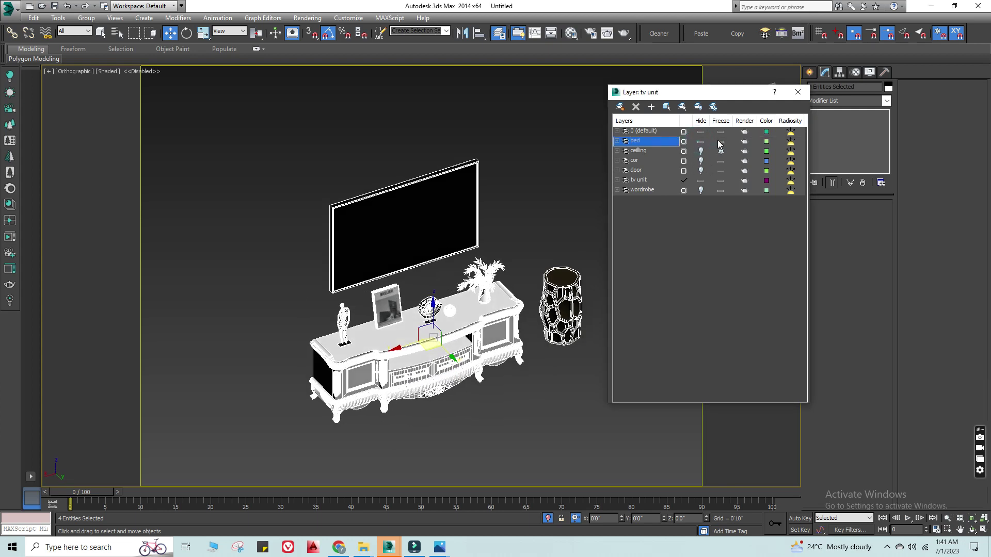
{"action": "left_click", "coordinate": [701, 180]}
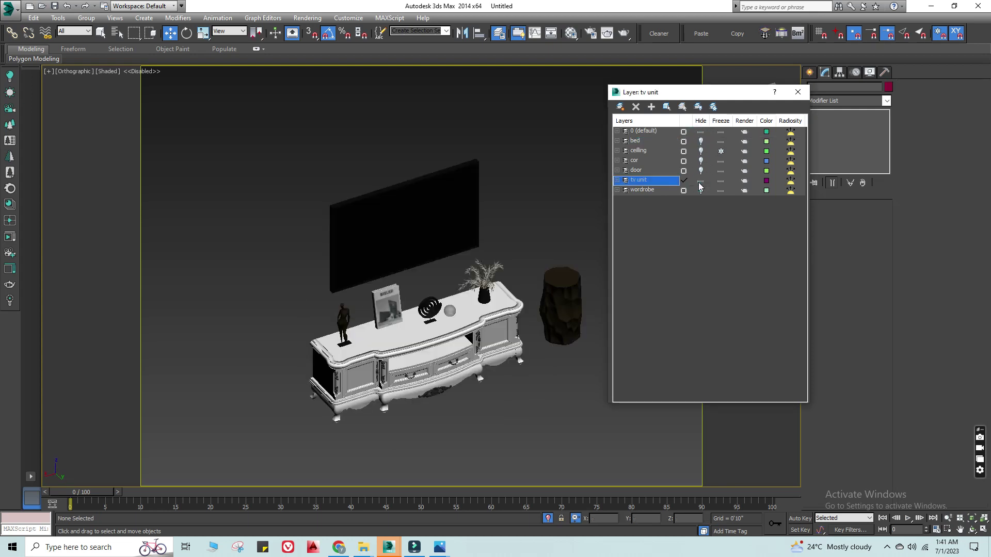
{"action": "middle_click_drag", "start_coordinate": [526, 324], "coordinate": [507, 311], "text": "alt"}
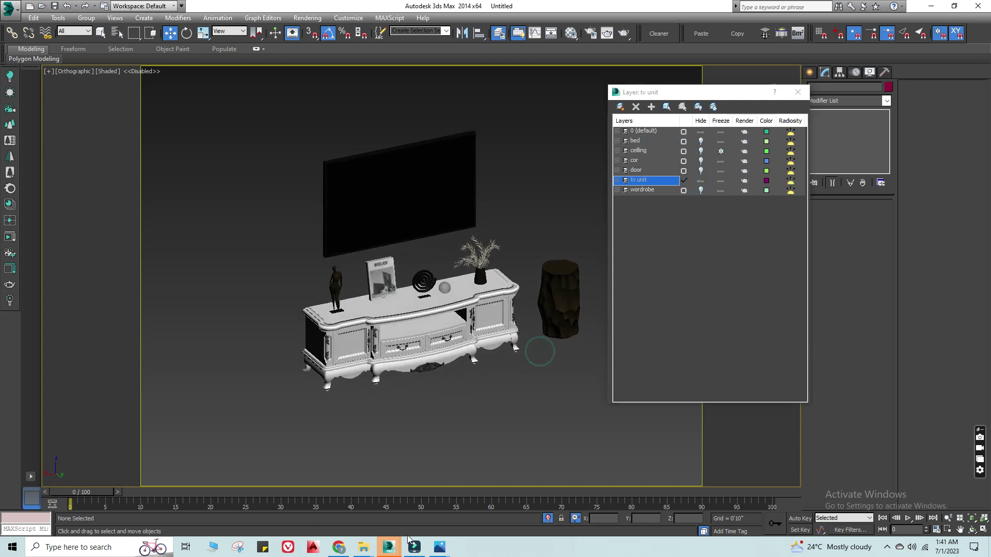
{"action": "mouse_move", "coordinate": [363, 547]}
{"action": "left_click", "coordinate": [255, 497]}
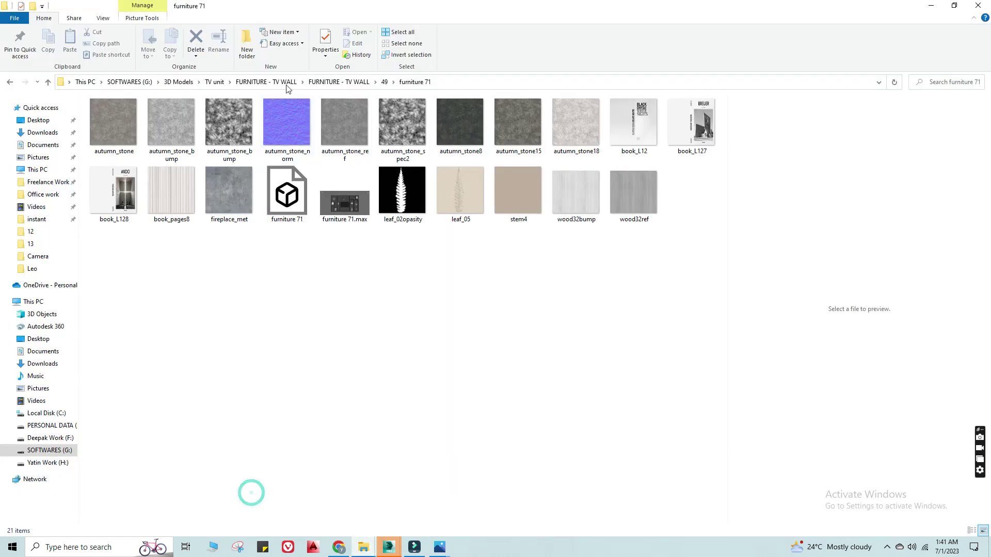
Step: Navigate from G:\3D Models into sculpchur › 01, then bring the second 3ds Max window forward
{"action": "left_click", "coordinate": [175, 84]}
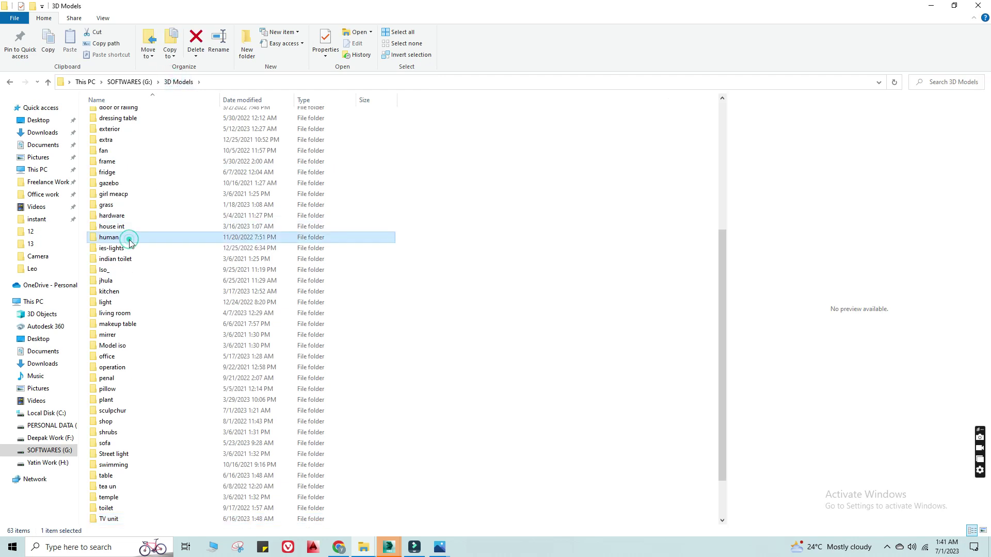
{"action": "key", "text": "s"}
{"action": "double_click", "coordinate": [118, 412]}
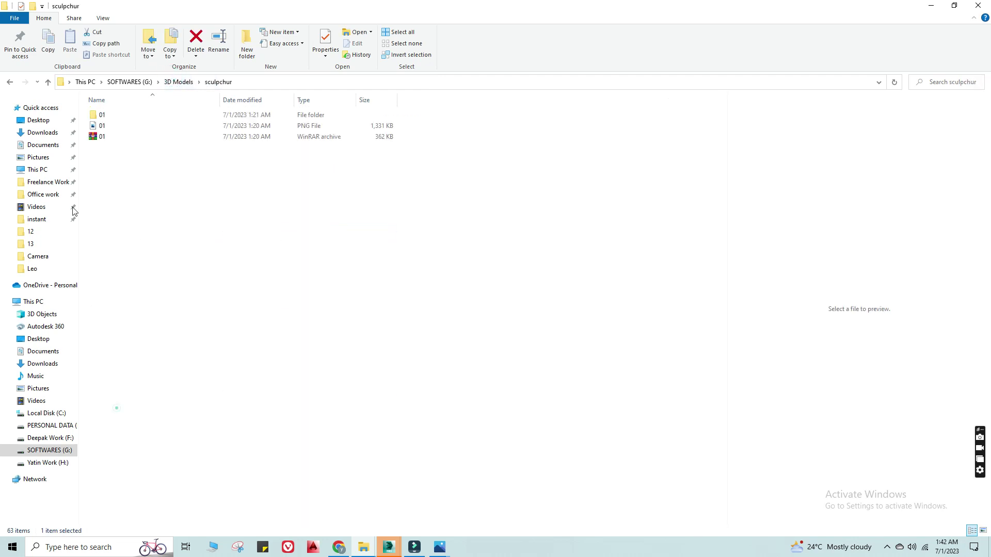
{"action": "double_click", "coordinate": [106, 115]}
{"action": "right_click", "coordinate": [262, 82]}
{"action": "left_click", "coordinate": [385, 548]}
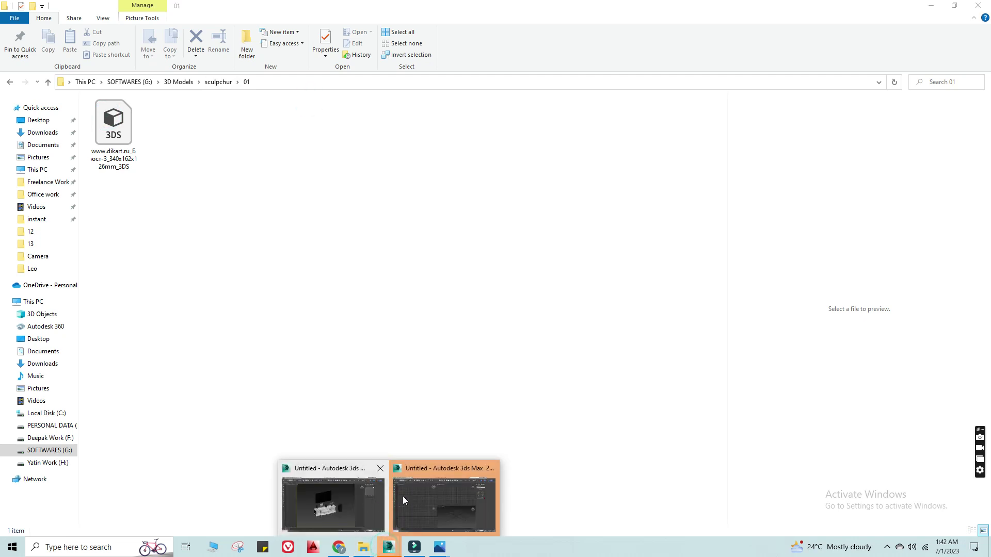
{"action": "left_click", "coordinate": [441, 497]}
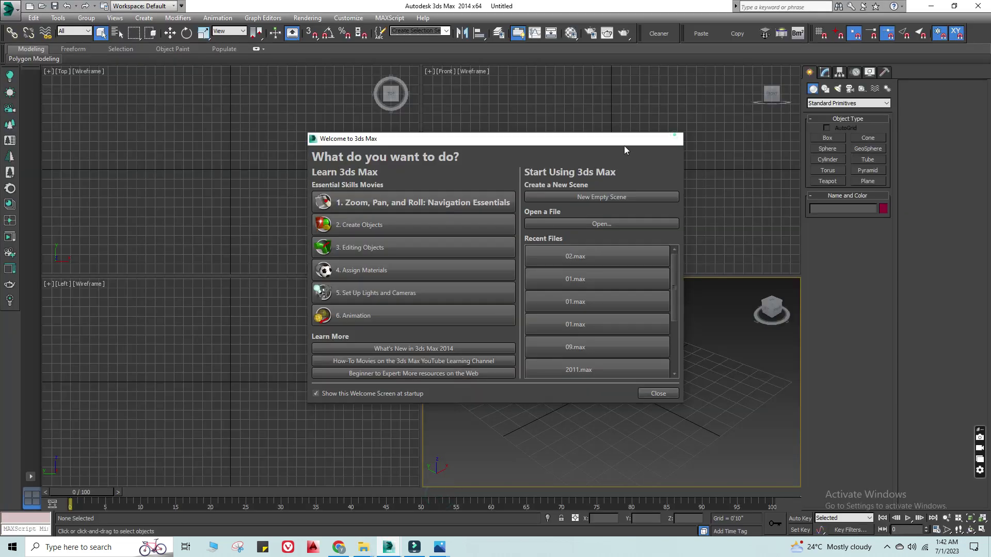
Step: Close the welcome screen and cancel an accidental Save As
{"action": "left_click", "coordinate": [674, 137]}
{"action": "left_click", "coordinate": [655, 198]}
{"action": "left_click", "coordinate": [9, 8]}
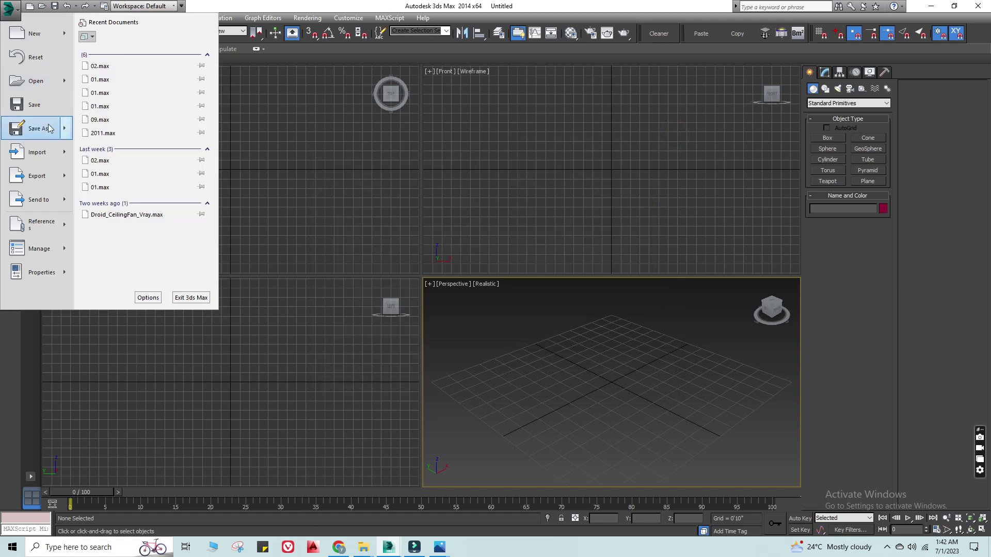
{"action": "mouse_move", "coordinate": [64, 129]}
{"action": "left_click", "coordinate": [46, 128]}
{"action": "key", "text": "Escape"}
Step: Import the bust 3DS file from the 01 scenes folder, listing all file types
{"action": "left_click", "coordinate": [9, 8]}
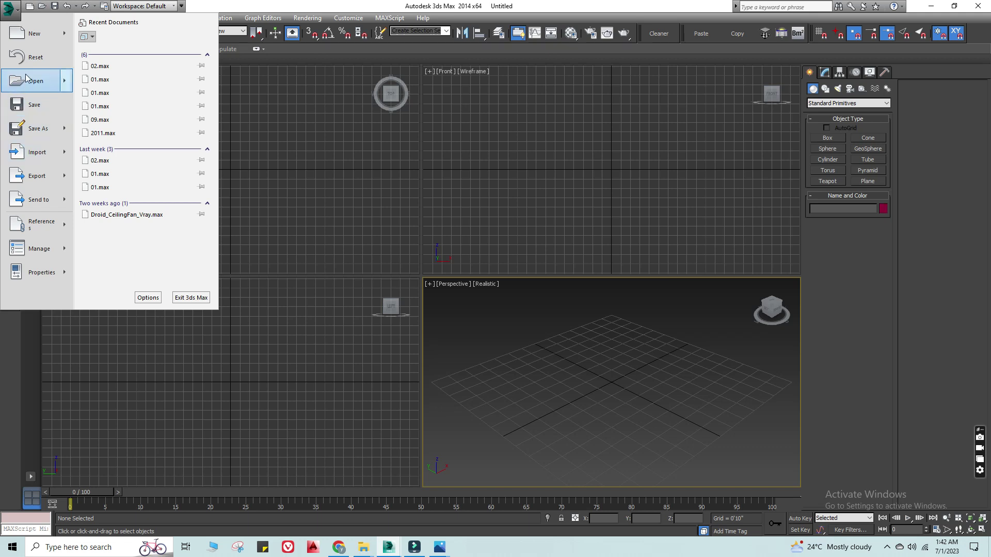
{"action": "left_click", "coordinate": [27, 78]}
{"action": "type", "text": "G:\\3D Models\\sculpchur\\01"}
{"action": "key", "text": "Return"}
{"action": "left_click", "coordinate": [150, 497]}
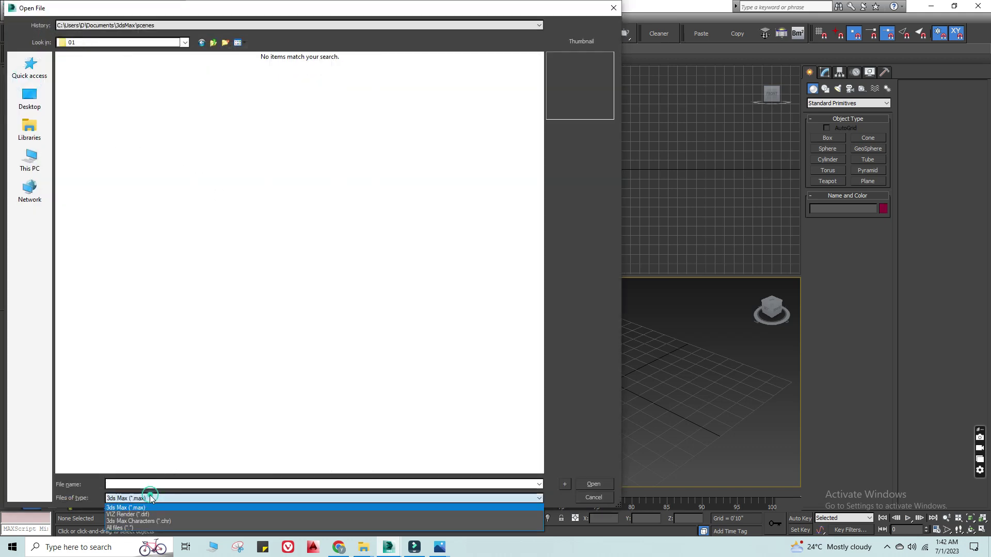
{"action": "left_click", "coordinate": [135, 530]}
{"action": "left_click", "coordinate": [85, 91]}
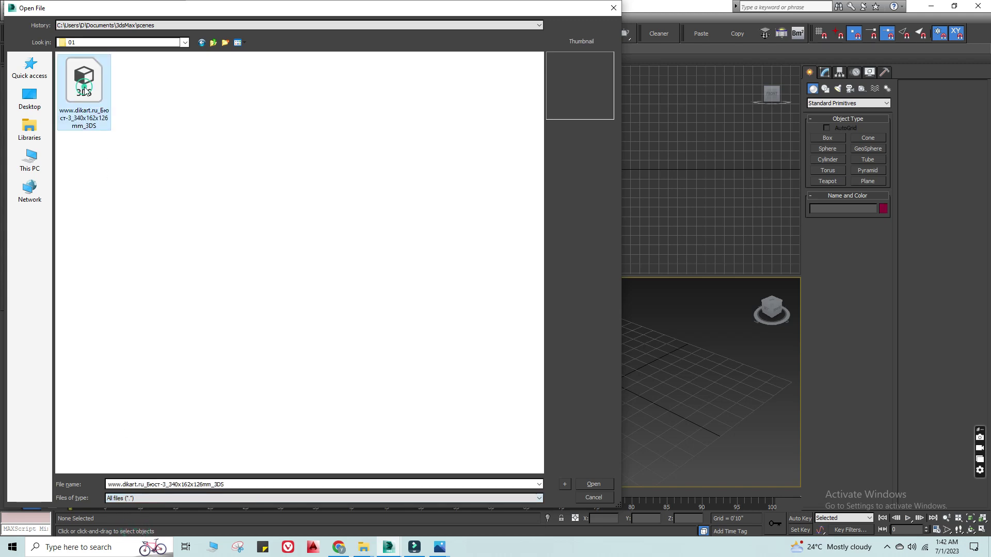
{"action": "double_click", "coordinate": [86, 91]}
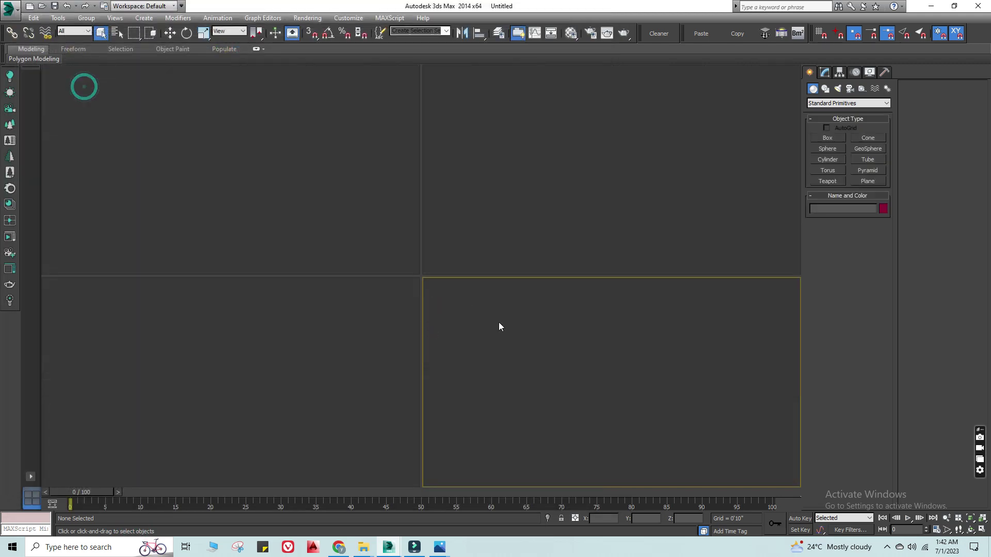
{"action": "left_click", "coordinate": [531, 294]}
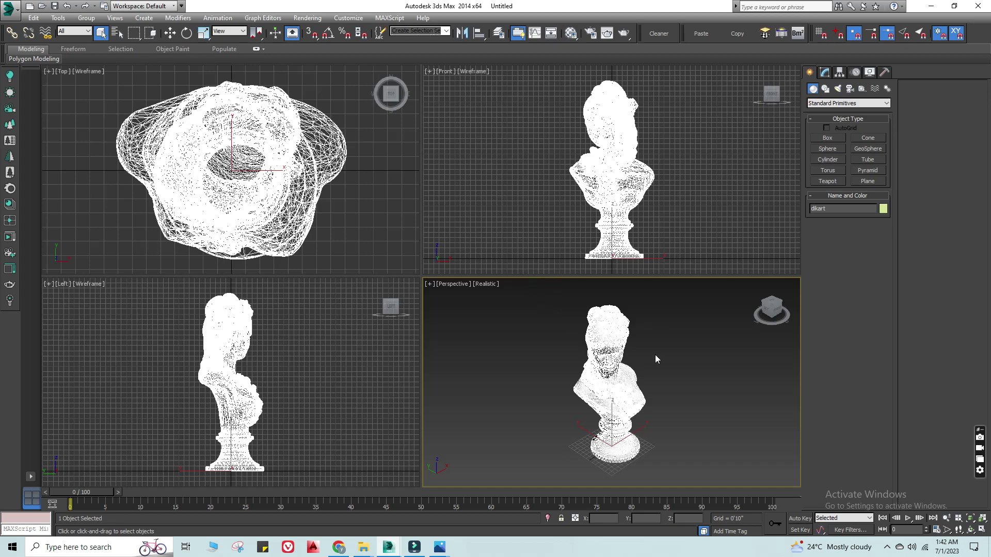
Step: View the bust shaded in a maximized Perspective view, select and frame it, then return to the TV unit window
{"action": "scroll", "coordinate": [640, 371], "scroll_direction": "up", "scroll_amount": 3}
{"action": "key", "text": "t"}
{"action": "key", "text": "alt+w"}
{"action": "scroll", "coordinate": [553, 354], "scroll_direction": "down", "scroll_amount": 3}
{"action": "mouse_move", "coordinate": [529, 348]}
{"action": "middle_mouse_down", "text": "alt"}
{"action": "mouse_move", "coordinate": [589, 283]}
{"action": "mouse_move", "coordinate": [592, 265]}
{"action": "mouse_move", "coordinate": [626, 272]}
{"action": "mouse_move", "coordinate": [568, 273]}
{"action": "middle_mouse_up", "text": "alt"}
{"action": "left_click", "coordinate": [592, 265]}
{"action": "left_click", "coordinate": [116, 75]}
{"action": "left_click", "coordinate": [129, 93]}
{"action": "left_click", "coordinate": [124, 250]}
{"action": "key", "text": "z"}
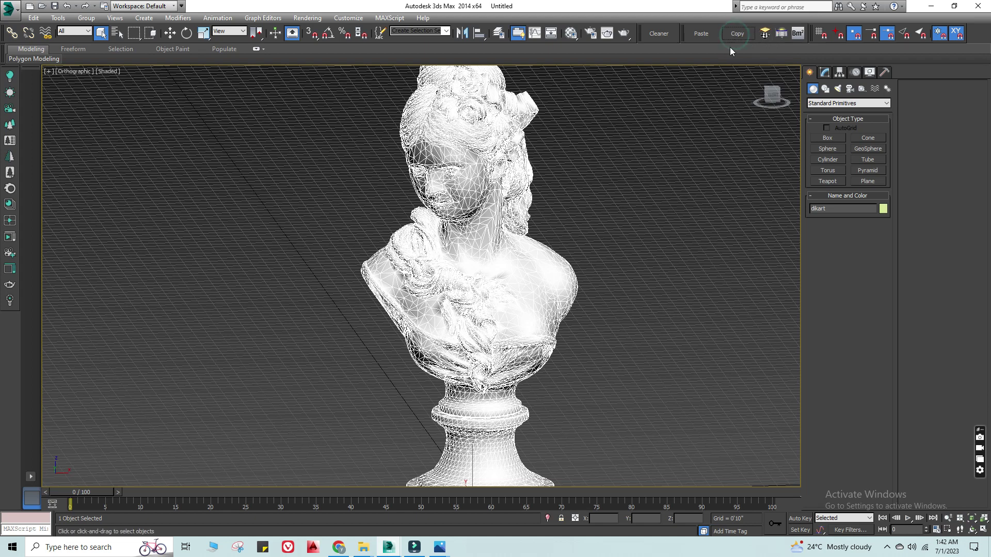
{"action": "mouse_move", "coordinate": [388, 547]}
{"action": "left_click", "coordinate": [345, 511]}
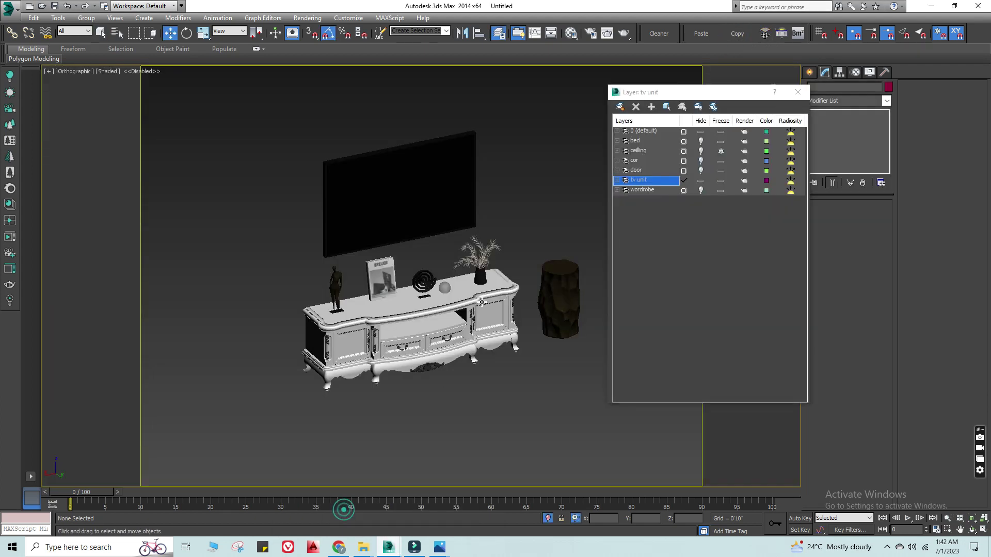
Step: Paste the bust, resolve the duplicate material name, and move it left in Top view
{"action": "left_click", "coordinate": [703, 35]}
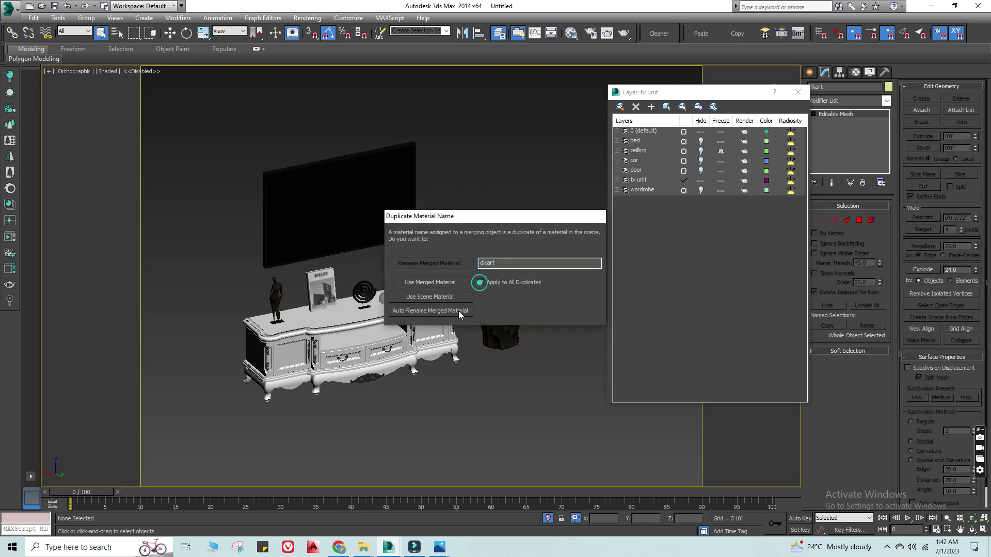
{"action": "left_click", "coordinate": [458, 311]}
{"action": "key", "text": "z"}
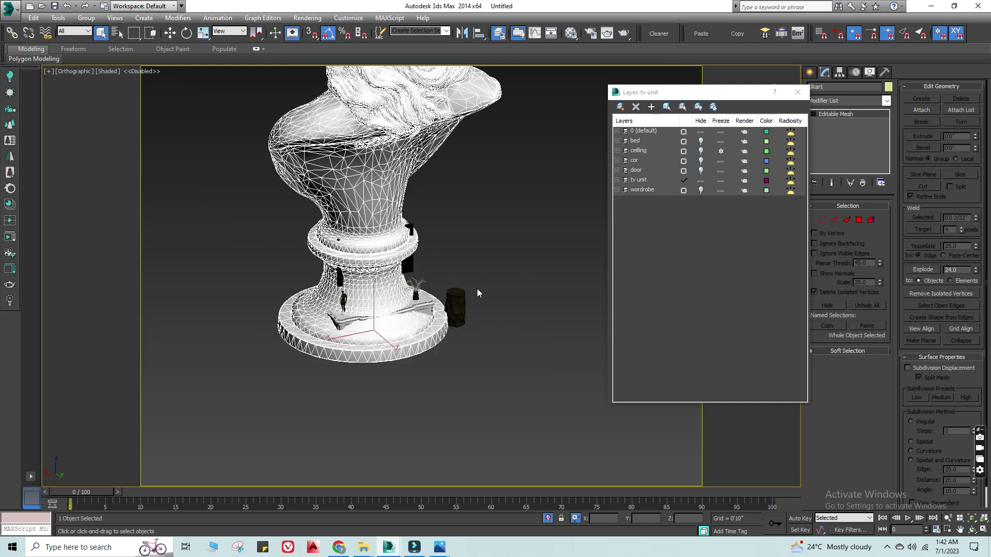
{"action": "key", "text": "t"}
{"action": "scroll", "coordinate": [477, 289], "scroll_direction": "down", "scroll_amount": 5}
{"action": "key", "text": "w"}
{"action": "mouse_move", "coordinate": [434, 284]}
{"action": "left_mouse_down"}
{"action": "mouse_move", "coordinate": [318, 296]}
{"action": "mouse_move", "coordinate": [613, 427]}
{"action": "left_mouse_up"}
Step: Scale the bust to 80 percent, rotate it, and move it over the dark stool
{"action": "key", "text": "r"}
{"action": "scroll", "coordinate": [258, 325], "scroll_direction": "up", "scroll_amount": 4}
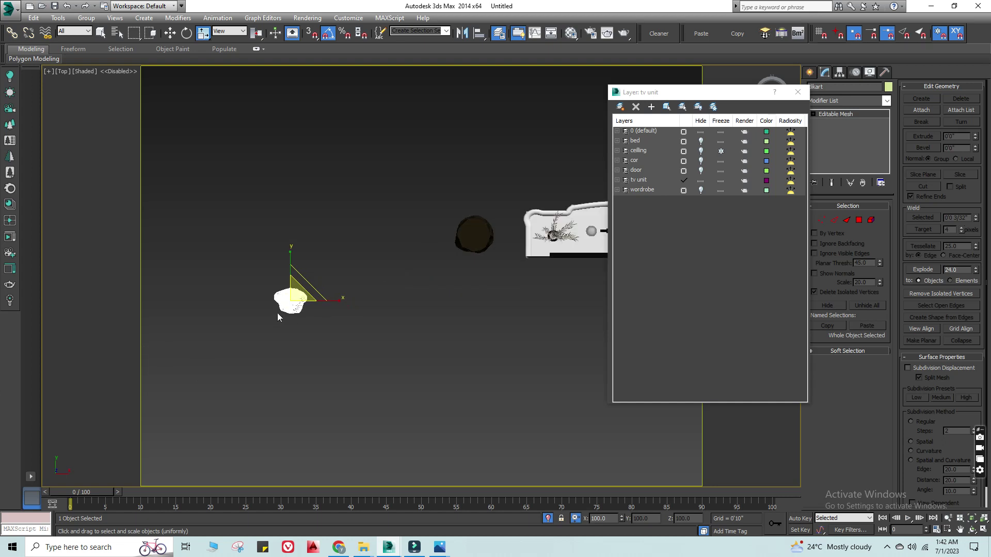
{"action": "left_click_drag", "start_coordinate": [292, 301], "coordinate": [293, 314]}
{"action": "scroll", "coordinate": [301, 311], "scroll_direction": "up", "scroll_amount": 5}
{"action": "scroll", "coordinate": [331, 309], "scroll_direction": "down", "scroll_amount": 4}
{"action": "key", "text": "w"}
{"action": "key", "text": "e"}
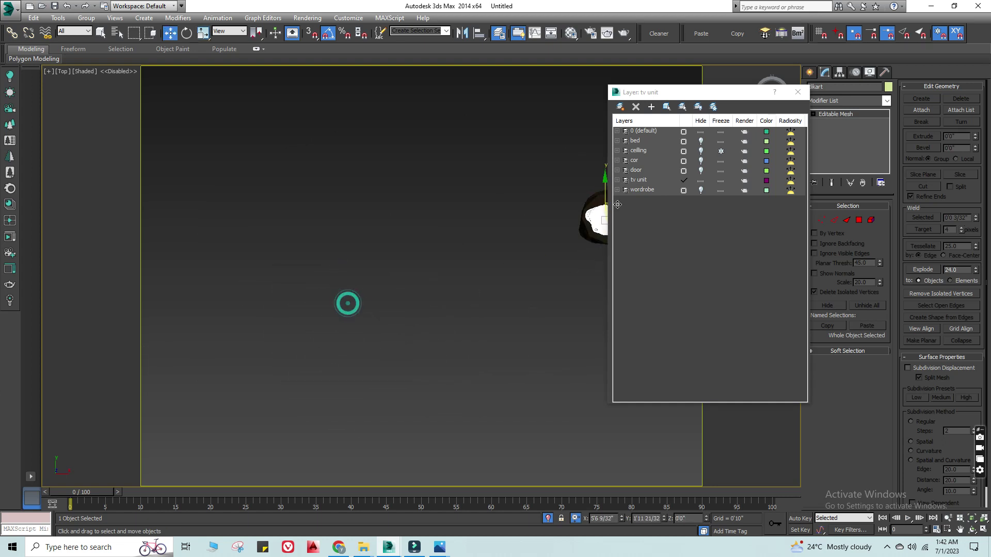
{"action": "scroll", "coordinate": [361, 325], "scroll_direction": "up", "scroll_amount": 5}
{"action": "left_click_drag", "start_coordinate": [344, 323], "coordinate": [301, 248]}
{"action": "key", "text": "w"}
{"action": "left_click_drag", "start_coordinate": [328, 326], "coordinate": [344, 334]}
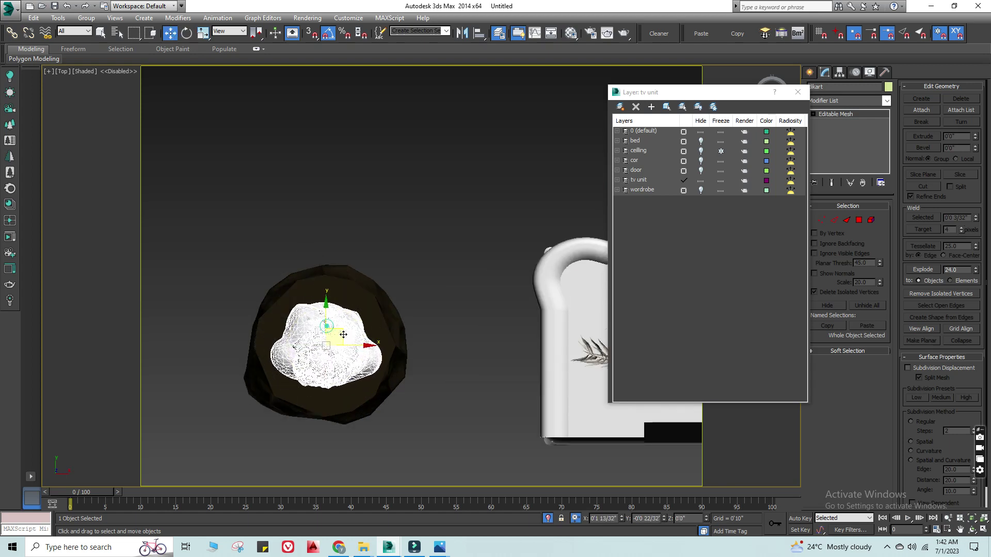
Step: Switch to the Left view and frame the selected bust
{"action": "key", "text": "f"}
{"action": "key", "text": "k"}
{"action": "key", "text": "l"}
{"action": "key", "text": "z"}
{"action": "scroll", "coordinate": [426, 273], "scroll_direction": "down", "scroll_amount": 5}
{"action": "scroll", "coordinate": [425, 273], "scroll_direction": "down", "scroll_amount": 3}
{"action": "scroll", "coordinate": [425, 273], "scroll_direction": "up", "scroll_amount": 3}
{"action": "scroll", "coordinate": [400, 258], "scroll_direction": "up", "scroll_amount": 3}
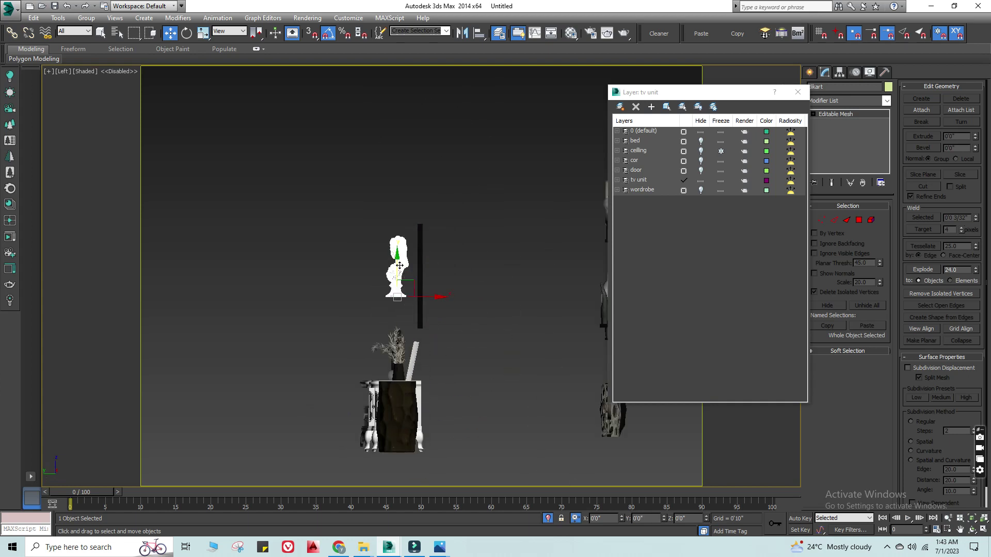
Step: Lower the bust onto the stool, scale both together, then narrow the stool to 84 percent
{"action": "left_click_drag", "start_coordinate": [400, 265], "coordinate": [411, 344]}
{"action": "middle_click_drag", "start_coordinate": [411, 345], "coordinate": [377, 391], "text": "alt"}
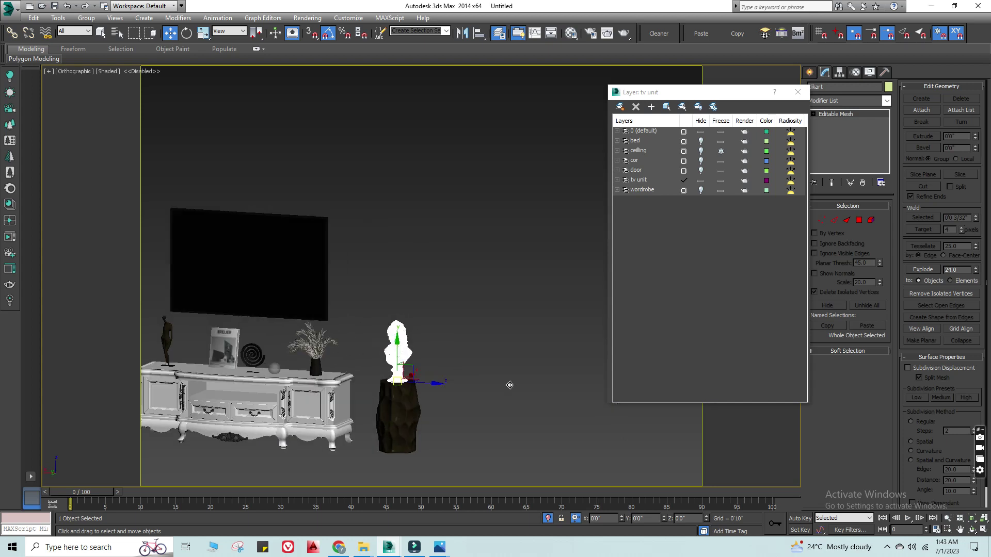
{"action": "left_click", "coordinate": [377, 390], "text": "ctrl"}
{"action": "key", "text": "r"}
{"action": "left_click_drag", "start_coordinate": [387, 367], "coordinate": [391, 358]}
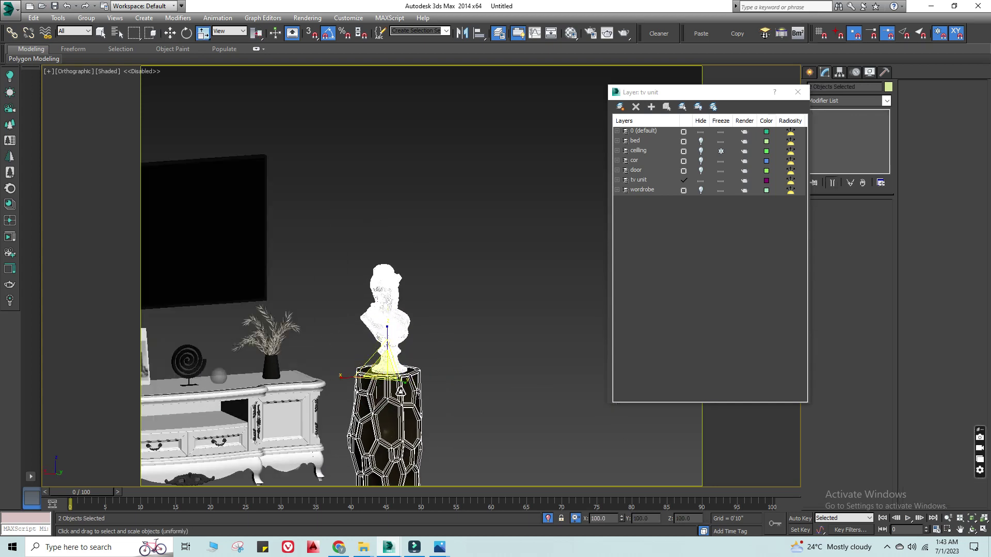
{"action": "key", "text": "t"}
{"action": "left_click", "coordinate": [491, 221]}
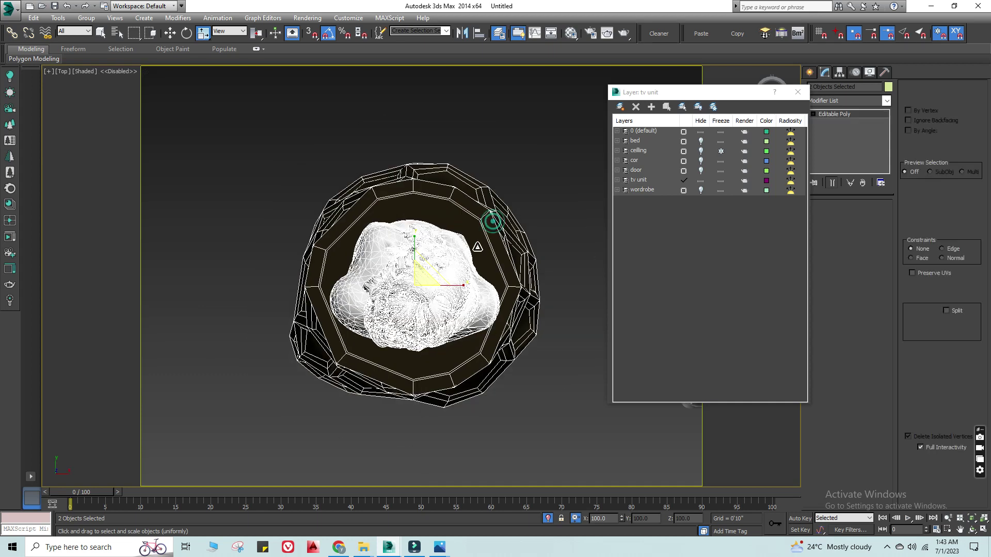
{"action": "left_click_drag", "start_coordinate": [436, 270], "coordinate": [430, 279]}
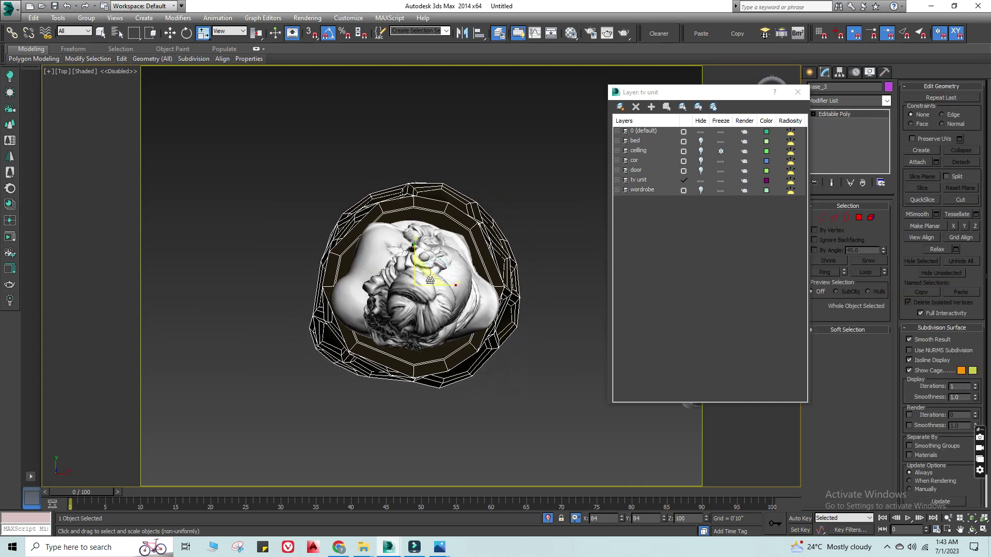
Step: In Front view, snap the bust and stool together beside the TV cabinet using 3D snap
{"action": "key", "text": "f"}
{"action": "scroll", "coordinate": [305, 221], "scroll_direction": "down", "scroll_amount": 2}
{"action": "mouse_move", "coordinate": [288, 221]}
{"action": "middle_mouse_down"}
{"action": "mouse_move", "coordinate": [407, 231]}
{"action": "mouse_move", "coordinate": [412, 245]}
{"action": "middle_mouse_up"}
{"action": "scroll", "coordinate": [412, 245], "scroll_direction": "down", "scroll_amount": 2}
{"action": "scroll", "coordinate": [412, 244], "scroll_direction": "up", "scroll_amount": 2}
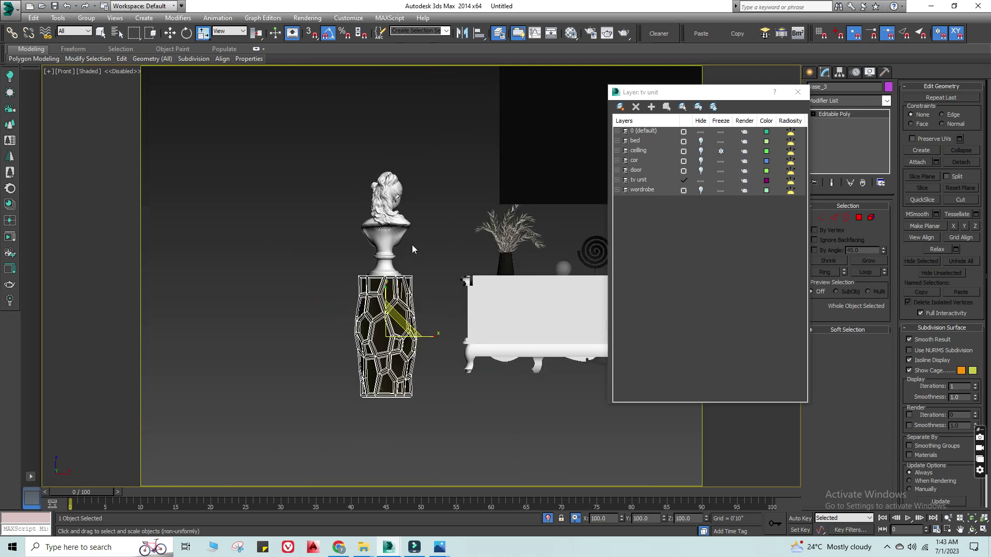
{"action": "left_click", "coordinate": [411, 243]}
{"action": "key", "text": "w"}
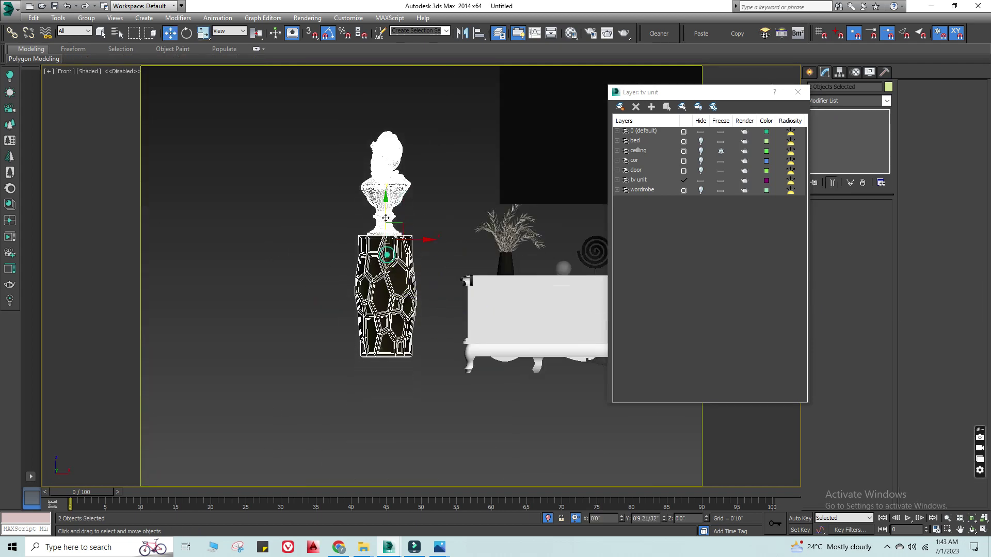
{"action": "scroll", "coordinate": [410, 362], "scroll_direction": "up", "scroll_amount": 3}
{"action": "key", "text": "s"}
{"action": "left_click_drag", "start_coordinate": [406, 350], "coordinate": [531, 384]}
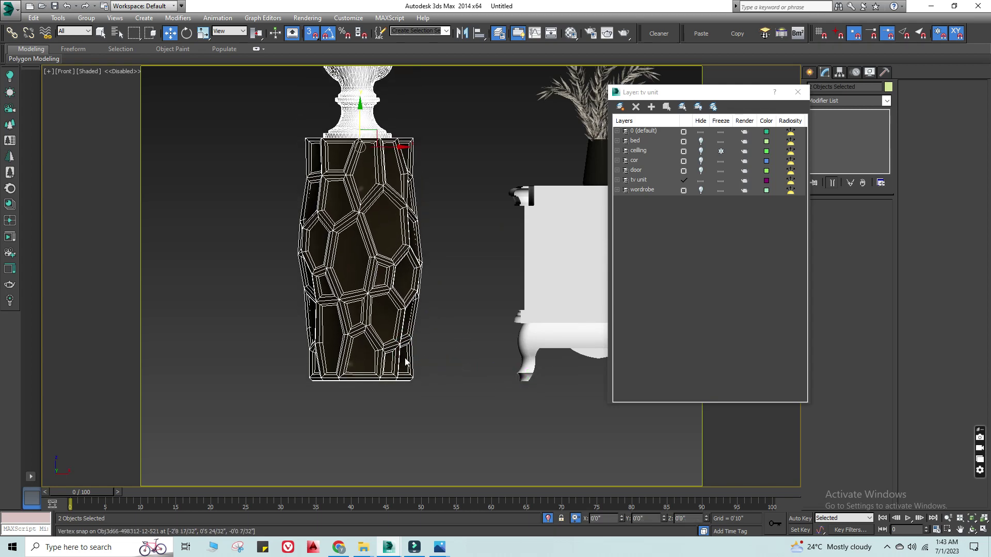
Step: Orbit out to review the group, then select the bust and the default layer
{"action": "left_click_drag", "start_coordinate": [457, 368], "coordinate": [411, 349]}
{"action": "middle_click_drag", "start_coordinate": [412, 350], "coordinate": [546, 365], "text": "alt"}
{"action": "left_click", "coordinate": [476, 264]}
{"action": "key", "text": "F3"}
{"action": "scroll", "coordinate": [414, 305], "scroll_direction": "down", "scroll_amount": 2}
{"action": "mouse_move", "coordinate": [414, 305]}
{"action": "middle_mouse_down", "text": "alt"}
{"action": "mouse_move", "coordinate": [501, 239]}
{"action": "mouse_move", "coordinate": [413, 177]}
{"action": "middle_mouse_up", "text": "alt"}
{"action": "key", "text": "F3"}
{"action": "left_click", "coordinate": [413, 177]}
{"action": "left_click", "coordinate": [682, 108]}
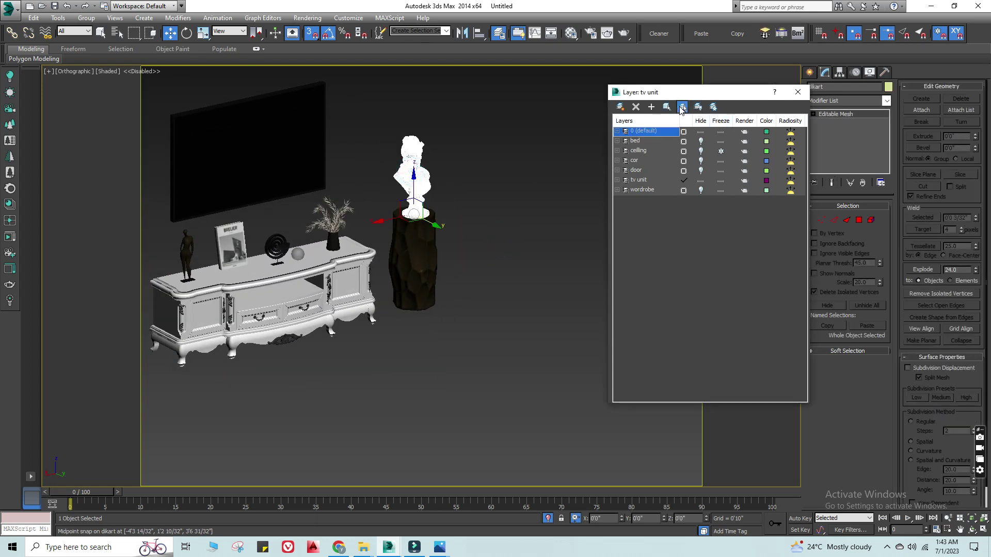
Step: Create Layer001, move the bust into the tv unit layer, then end isolation and unhide all layers
{"action": "left_click", "coordinate": [620, 107]}
{"action": "right_click", "coordinate": [646, 141]}
{"action": "left_click", "coordinate": [677, 161]}
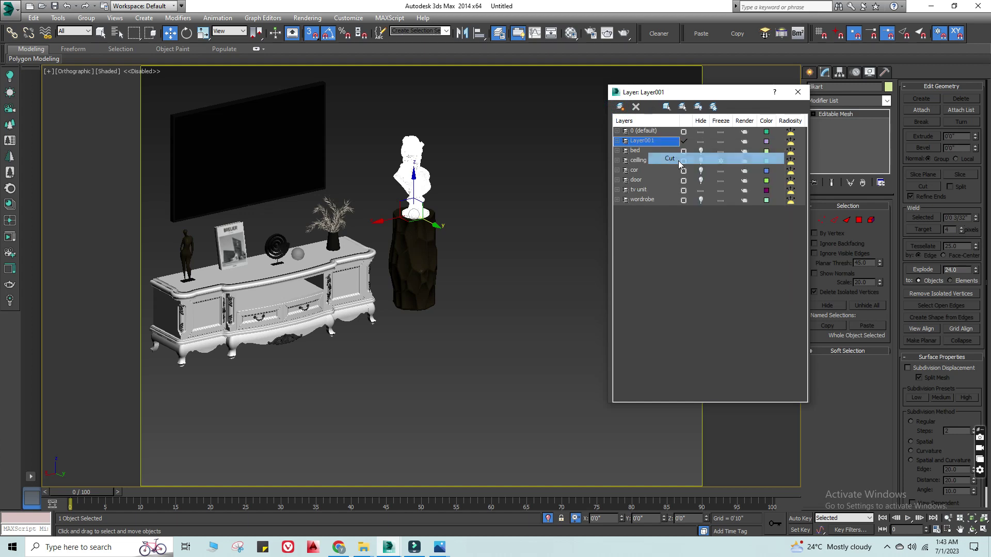
{"action": "left_click", "coordinate": [641, 190]}
{"action": "right_click", "coordinate": [654, 194]}
{"action": "left_click", "coordinate": [681, 219]}
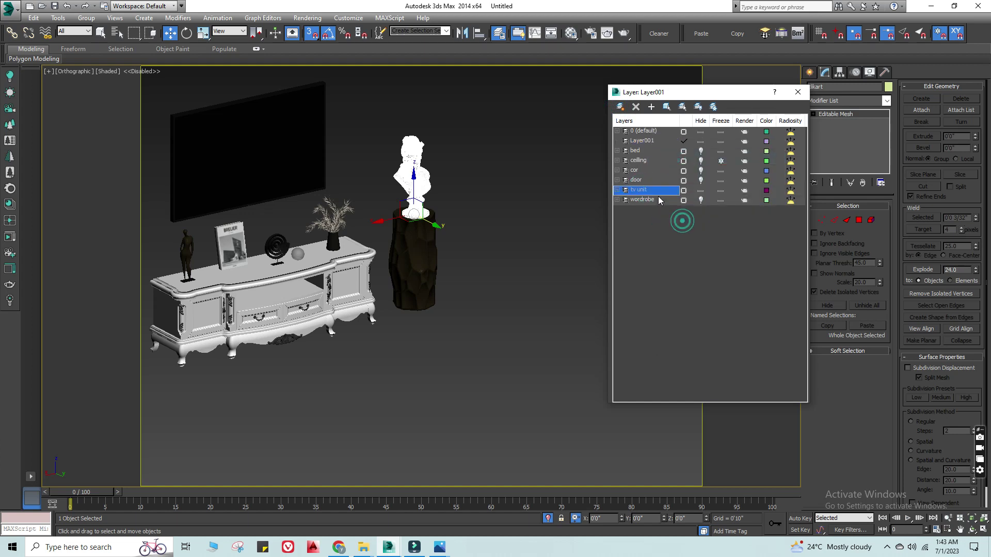
{"action": "left_click", "coordinate": [701, 190]}
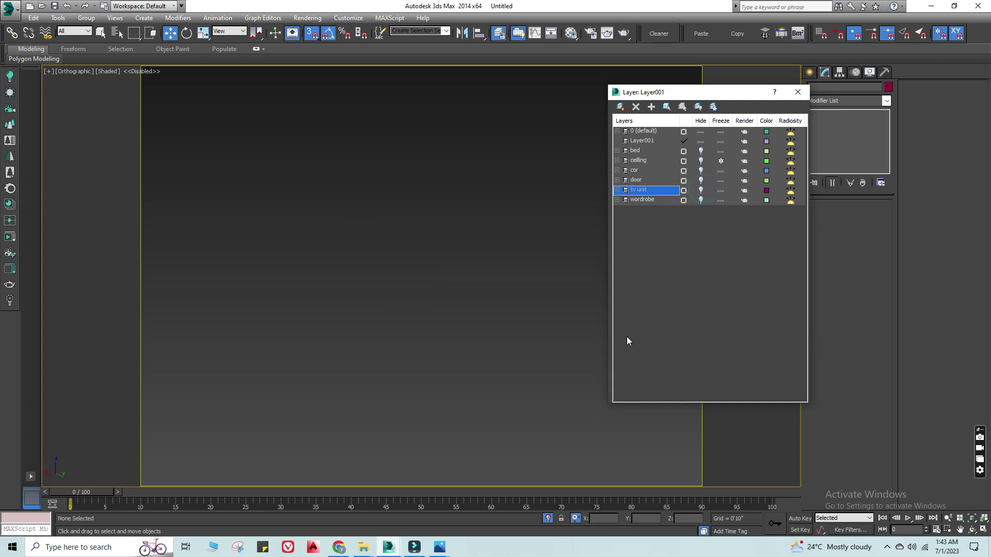
{"action": "left_click", "coordinate": [549, 519]}
{"action": "left_click", "coordinate": [701, 121]}
Step: Switch to a wireframe Top view and select the bed group
{"action": "scroll", "coordinate": [398, 327], "scroll_direction": "up", "scroll_amount": 2}
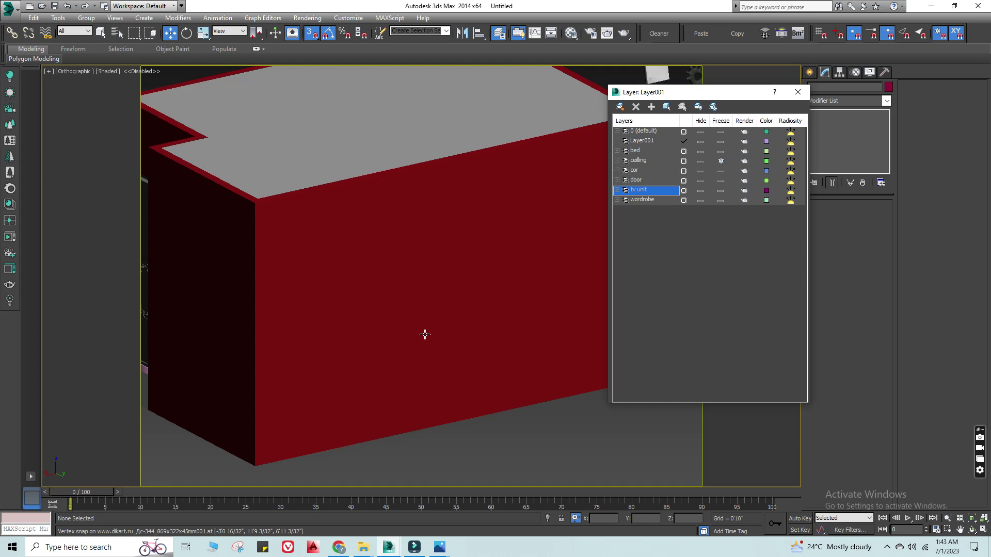
{"action": "key", "text": "t"}
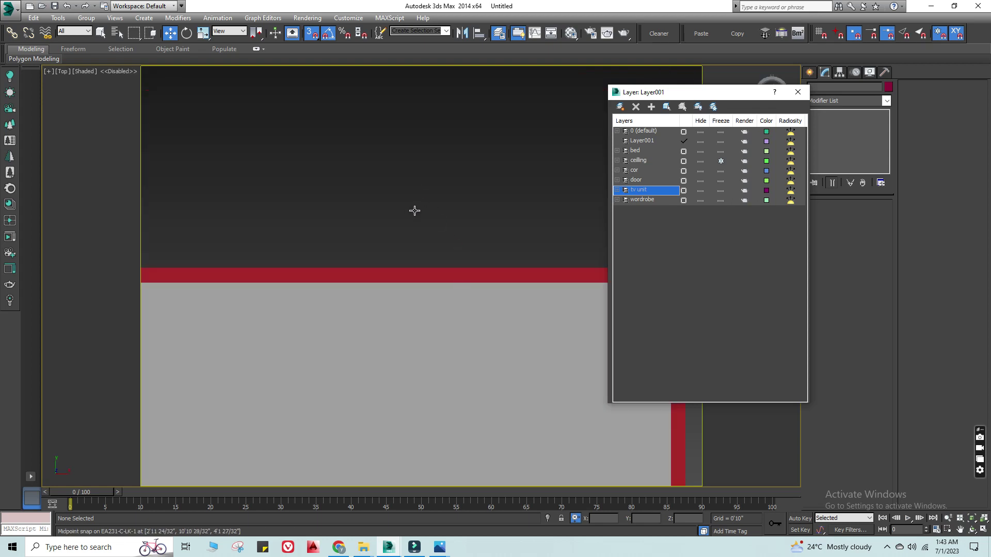
{"action": "scroll", "coordinate": [414, 210], "scroll_direction": "down", "scroll_amount": 3}
{"action": "scroll", "coordinate": [365, 287], "scroll_direction": "down", "scroll_amount": 1}
{"action": "key", "text": "F3"}
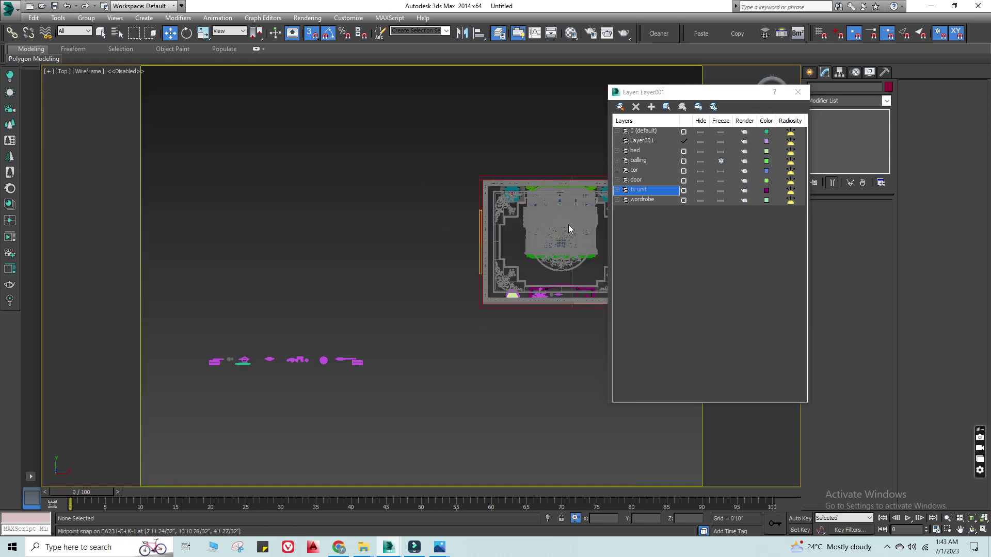
{"action": "scroll", "coordinate": [570, 227], "scroll_direction": "up", "scroll_amount": 1}
{"action": "scroll", "coordinate": [485, 183], "scroll_direction": "up", "scroll_amount": 3}
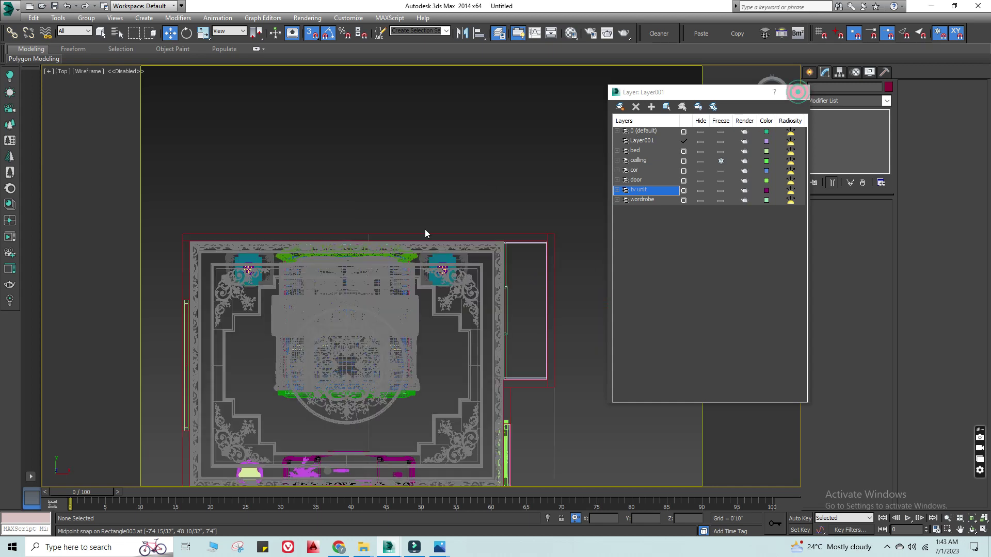
{"action": "scroll", "coordinate": [452, 235], "scroll_direction": "up", "scroll_amount": 2}
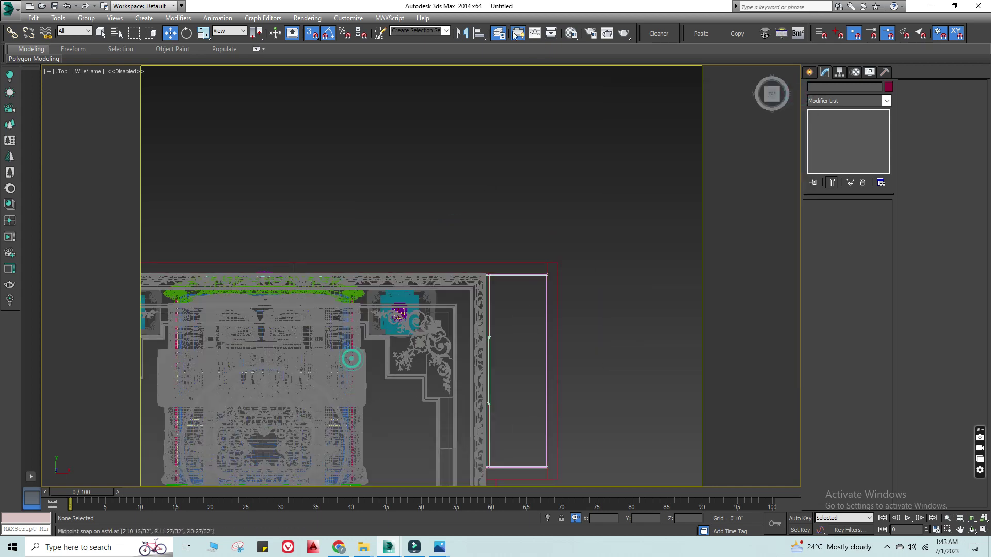
{"action": "left_click", "coordinate": [349, 356]}
Step: Open the layer list, clear the selection, and orbit the shaded view to an angle
{"action": "left_click", "coordinate": [498, 33]}
{"action": "left_click", "coordinate": [358, 170]}
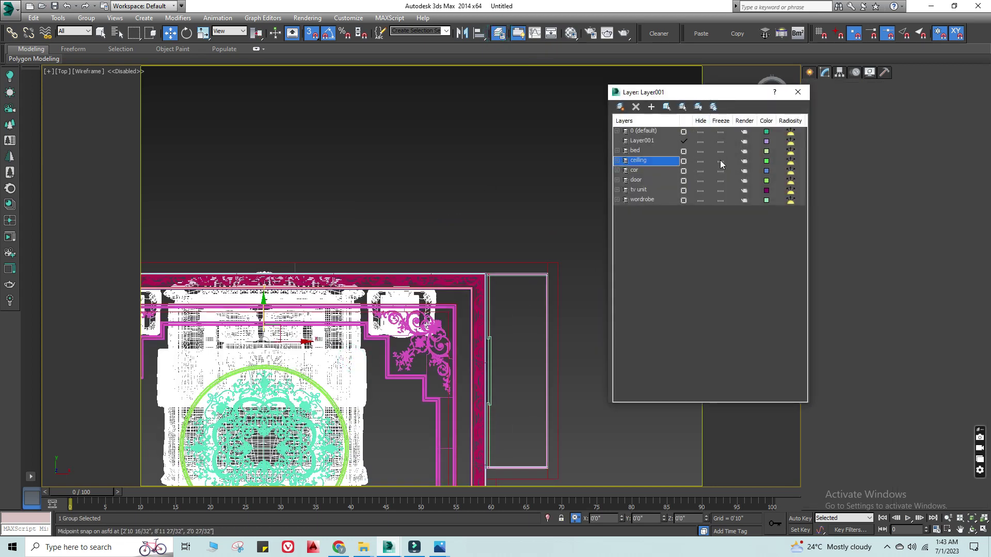
{"action": "key", "text": "F3"}
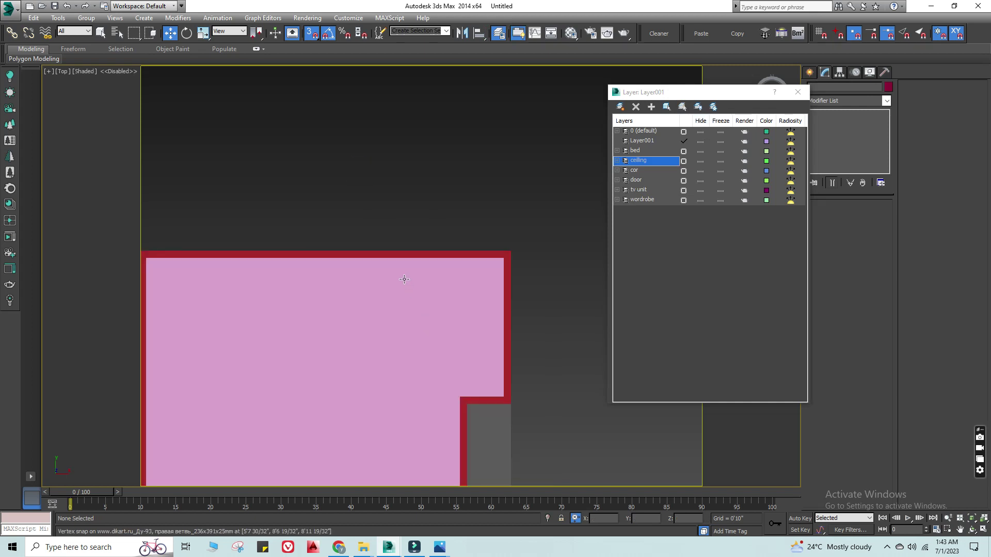
{"action": "mouse_move", "coordinate": [345, 221]}
{"action": "middle_mouse_down", "text": "alt"}
{"action": "mouse_move", "coordinate": [355, 178]}
{"action": "mouse_move", "coordinate": [398, 177]}
{"action": "middle_mouse_up", "text": "alt"}
{"action": "scroll", "coordinate": [436, 172], "scroll_direction": "down", "scroll_amount": 3}
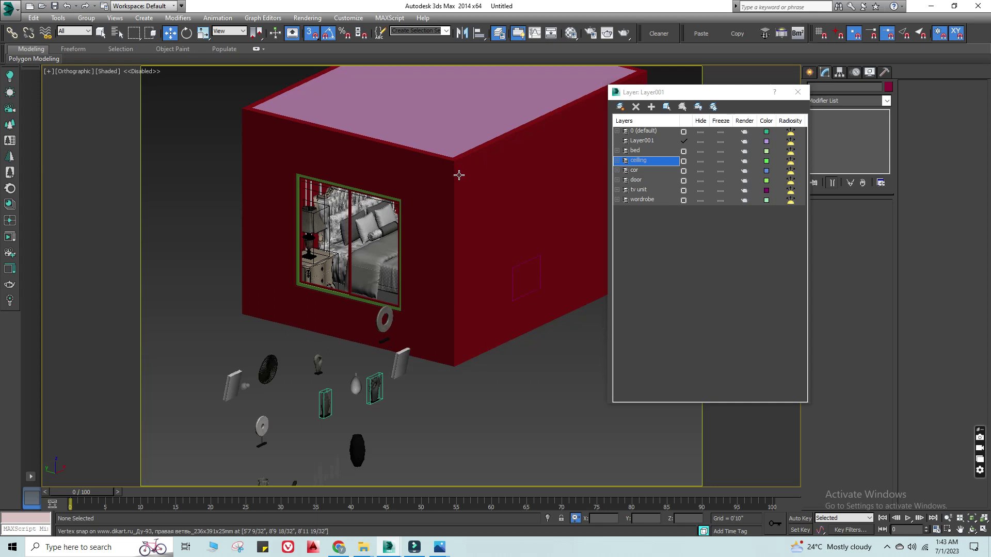
Step: In the VRayPhysicalCamera001 view, dolly back to frame the bed and red walls, then select the camera
{"action": "key", "text": "c"}
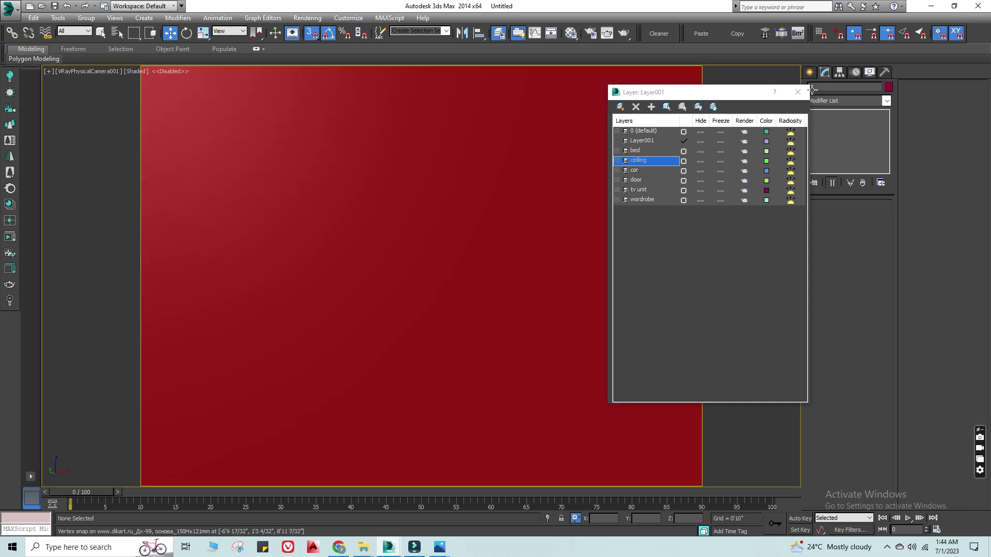
{"action": "left_click", "coordinate": [797, 92]}
{"action": "left_click", "coordinate": [946, 518]}
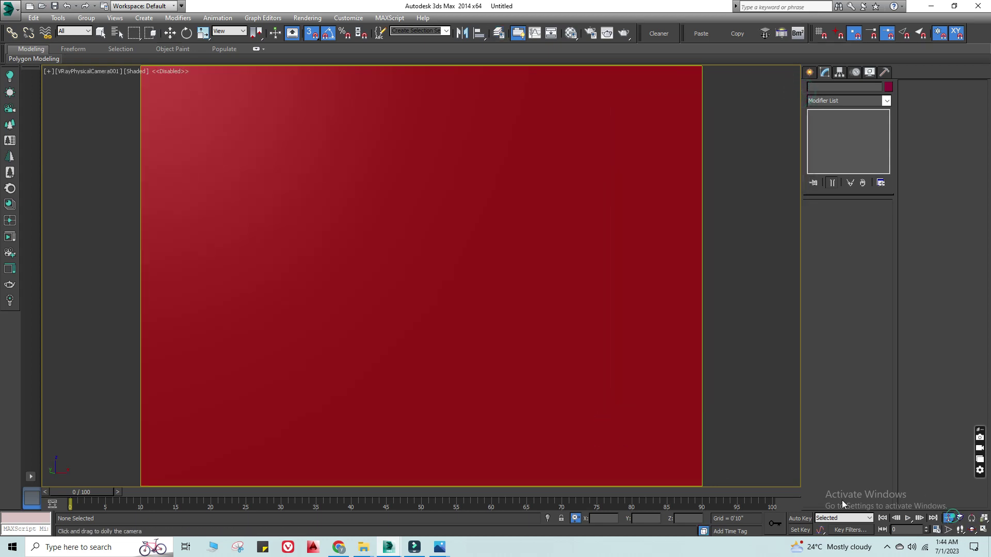
{"action": "mouse_move", "coordinate": [518, 380]}
{"action": "left_mouse_down"}
{"action": "mouse_move", "coordinate": [540, 362]}
{"action": "mouse_move", "coordinate": [517, 437]}
{"action": "left_mouse_up"}
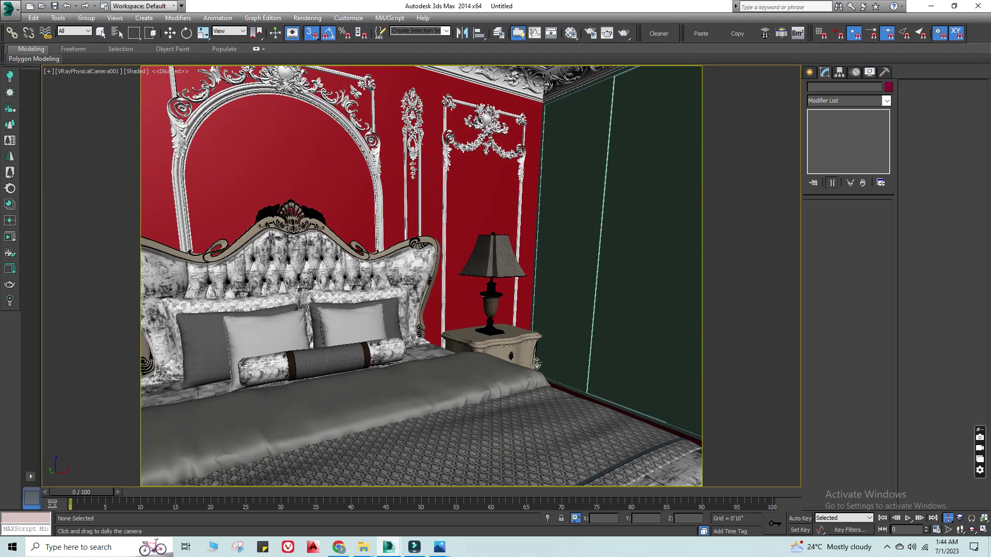
{"action": "right_click", "coordinate": [517, 437]}
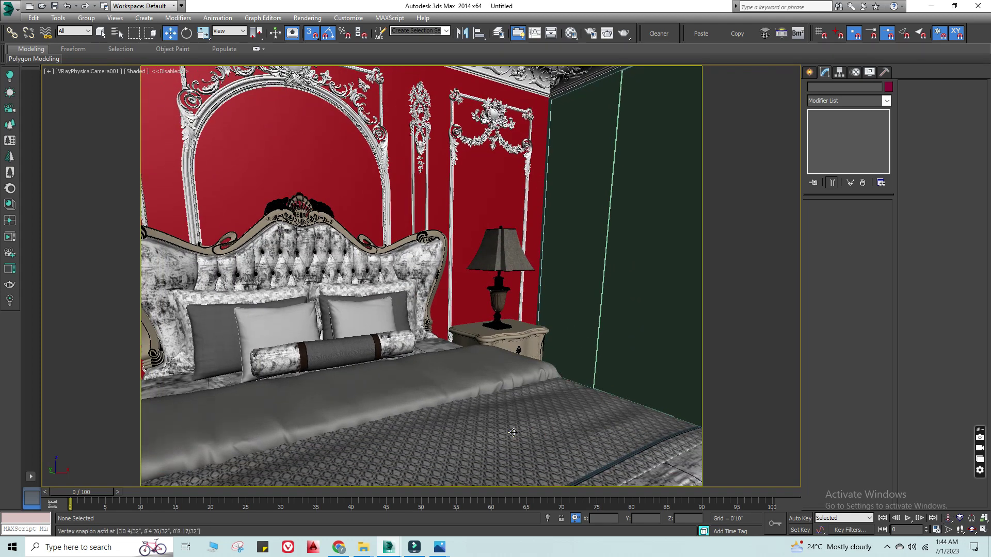
{"action": "left_click", "coordinate": [514, 433]}
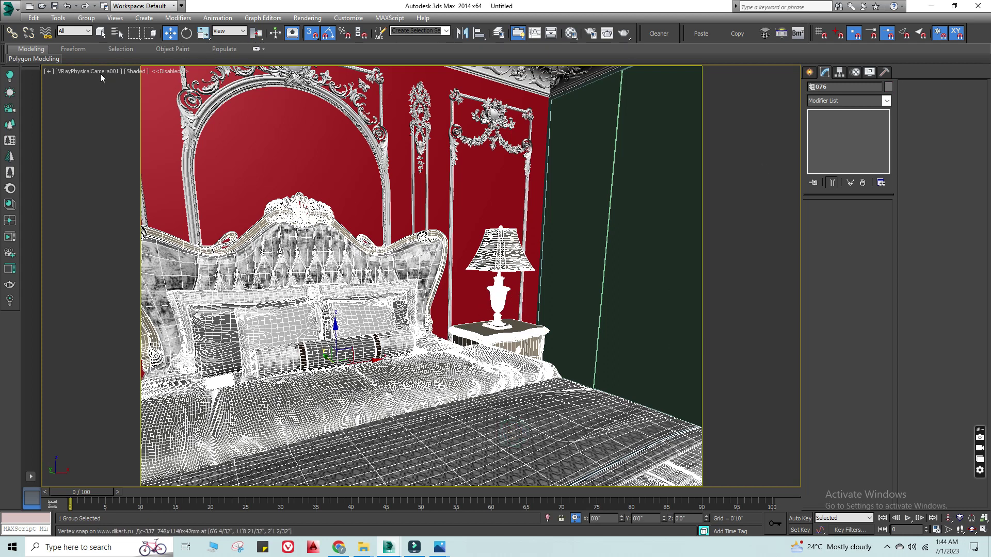
{"action": "left_click", "coordinate": [100, 73]}
{"action": "left_click", "coordinate": [138, 263]}
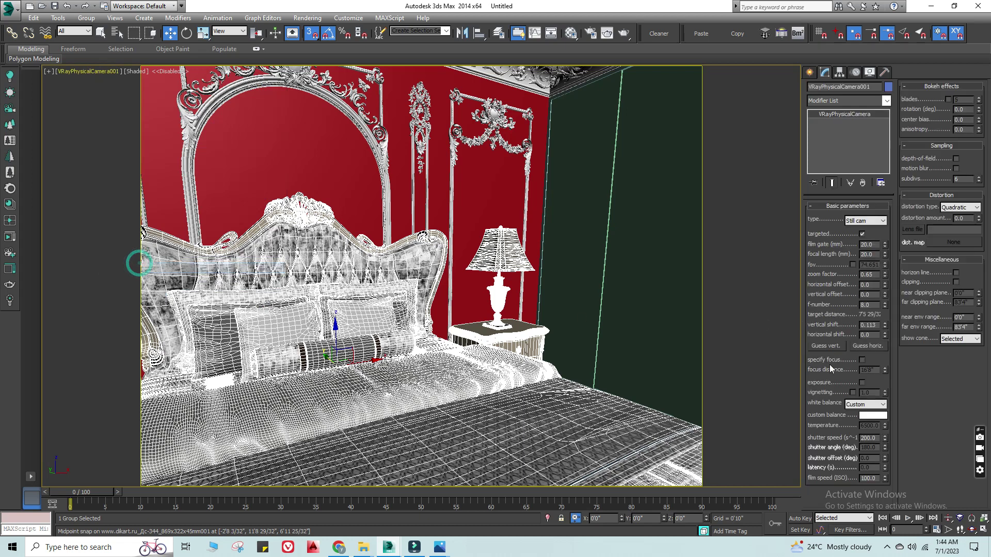
Step: Orbit the VRay camera to face the window wall and select ceiling group Group005
{"action": "left_click", "coordinate": [971, 530]}
{"action": "mouse_move", "coordinate": [574, 373]}
{"action": "left_mouse_down"}
{"action": "mouse_move", "coordinate": [632, 373]}
{"action": "mouse_move", "coordinate": [527, 356]}
{"action": "mouse_move", "coordinate": [421, 364]}
{"action": "mouse_move", "coordinate": [549, 359]}
{"action": "mouse_move", "coordinate": [593, 341]}
{"action": "mouse_move", "coordinate": [619, 328]}
{"action": "mouse_move", "coordinate": [572, 328]}
{"action": "mouse_move", "coordinate": [547, 290]}
{"action": "mouse_move", "coordinate": [608, 285]}
{"action": "mouse_move", "coordinate": [398, 299]}
{"action": "mouse_move", "coordinate": [414, 303]}
{"action": "mouse_move", "coordinate": [403, 312]}
{"action": "mouse_move", "coordinate": [492, 322]}
{"action": "mouse_move", "coordinate": [641, 293]}
{"action": "left_mouse_up"}
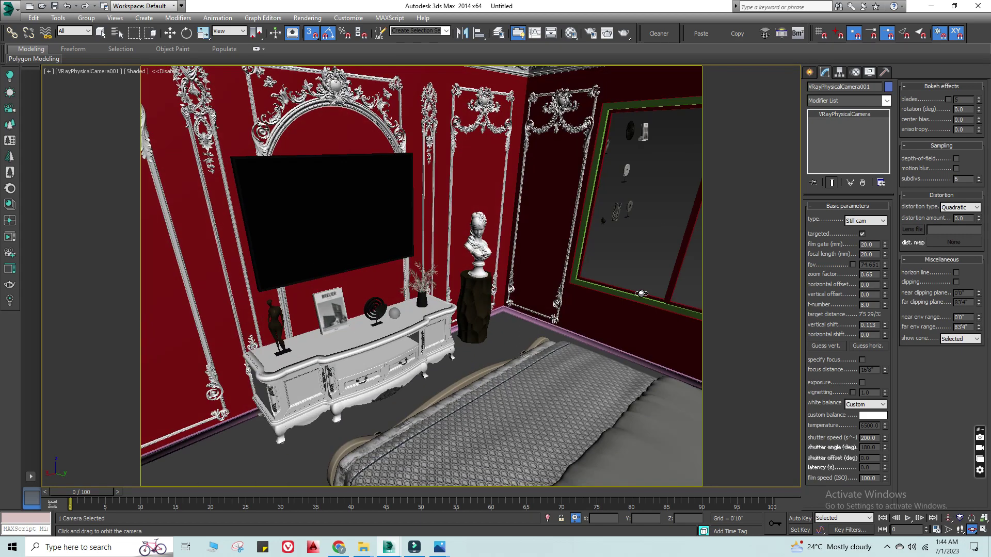
{"action": "mouse_move", "coordinate": [640, 231]}
{"action": "left_mouse_down"}
{"action": "mouse_move", "coordinate": [573, 270]}
{"action": "mouse_move", "coordinate": [602, 268]}
{"action": "mouse_move", "coordinate": [625, 250]}
{"action": "left_mouse_up"}
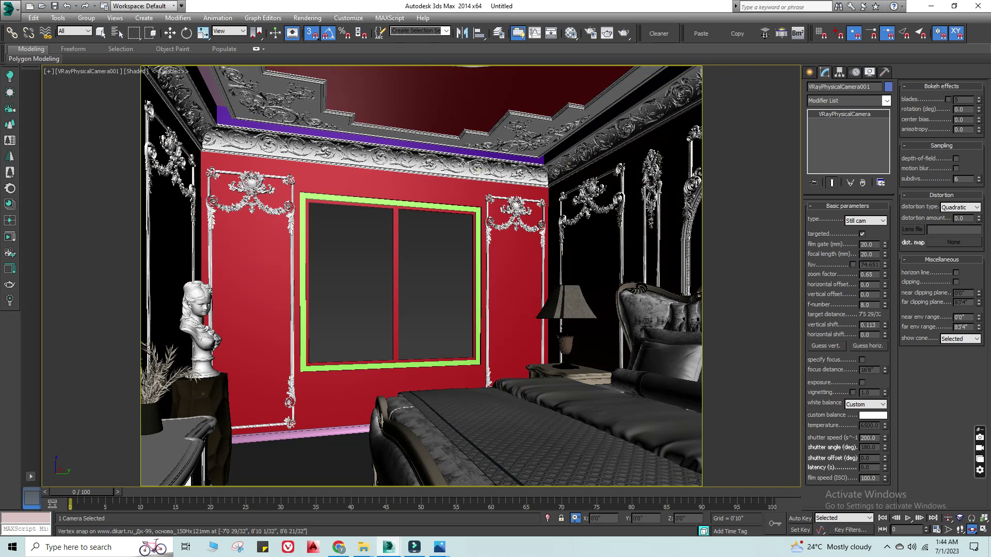
{"action": "left_click", "coordinate": [463, 163]}
{"action": "key", "text": "w"}
{"action": "key", "text": "alt+q"}
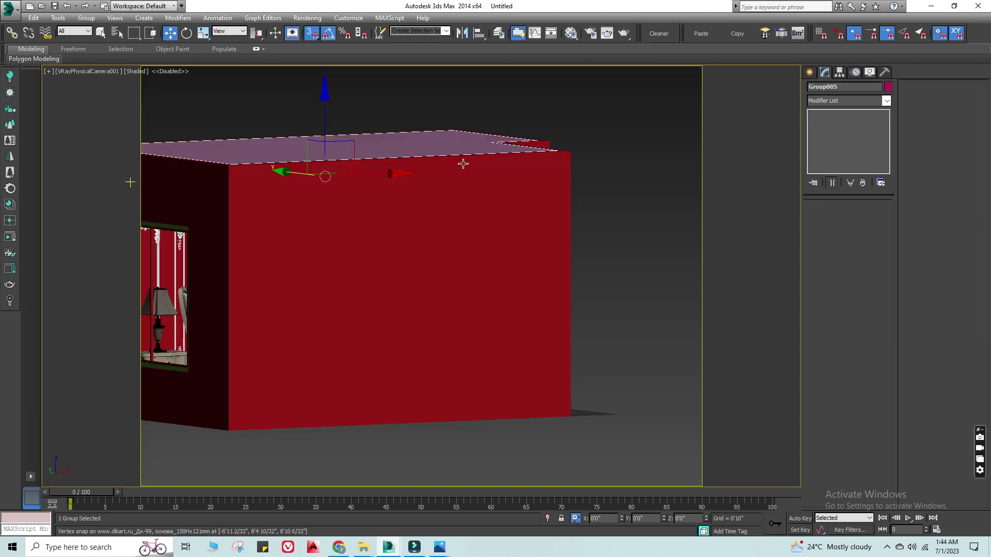
Step: Isolate ceiling group Group005 in a wireframe Top view and reselect it
{"action": "key", "text": "t"}
{"action": "key", "text": "alt+q"}
{"action": "key", "text": "F3"}
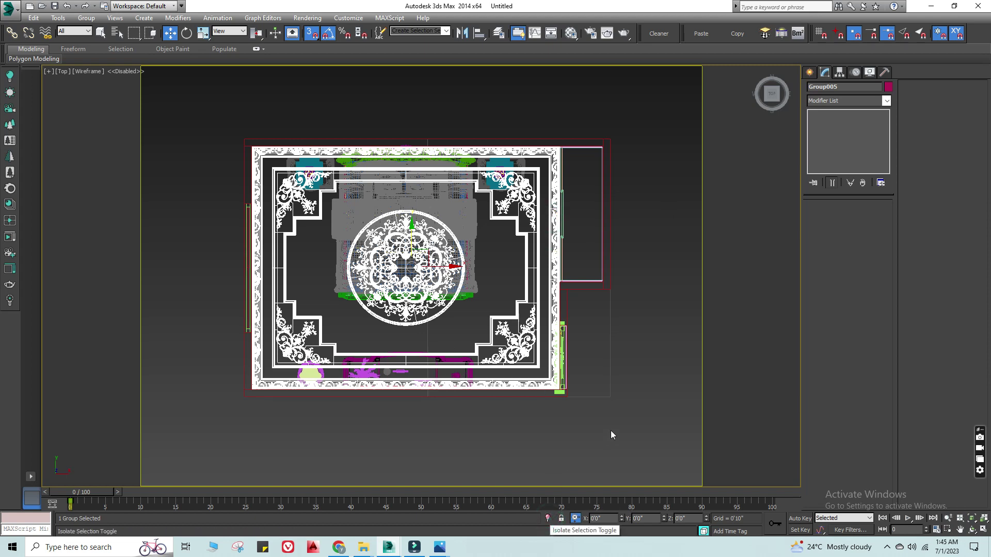
{"action": "left_click", "coordinate": [548, 518]}
{"action": "left_click", "coordinate": [635, 413]}
{"action": "scroll", "coordinate": [607, 359], "scroll_direction": "down", "scroll_amount": 2}
{"action": "left_click", "coordinate": [592, 354]}
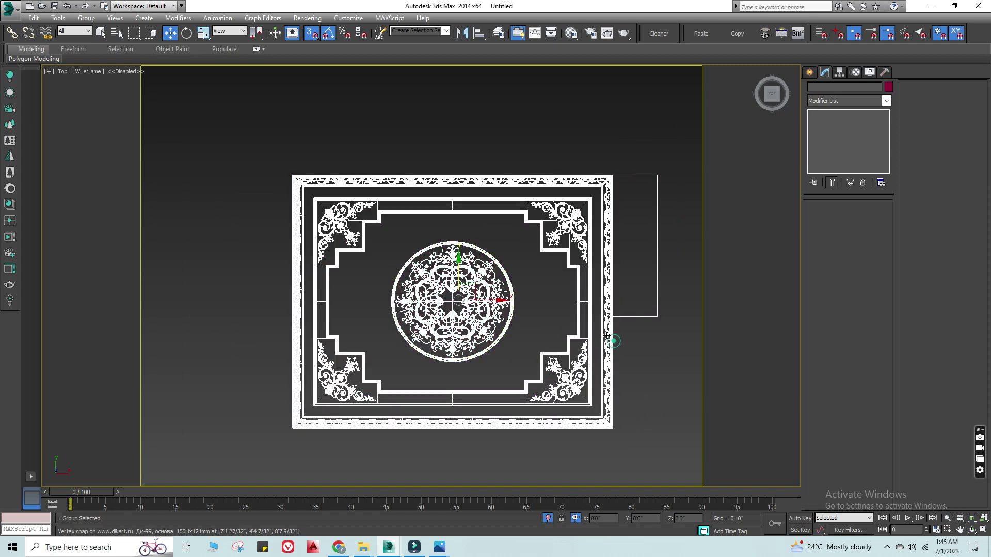
{"action": "left_click", "coordinate": [86, 18]}
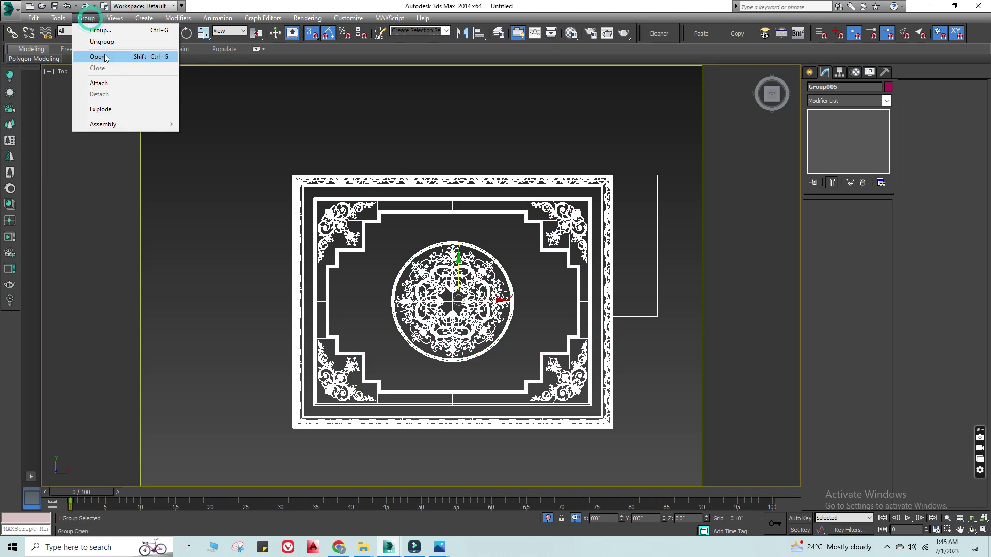
Step: Open the ceiling group and apply an FFD 2x2x2 modifier to the four ceiling frame pieces
{"action": "left_click", "coordinate": [104, 53]}
{"action": "scroll", "coordinate": [313, 227], "scroll_direction": "up", "scroll_amount": 2}
{"action": "left_click", "coordinate": [300, 228]}
{"action": "scroll", "coordinate": [305, 227], "scroll_direction": "down", "scroll_amount": 2}
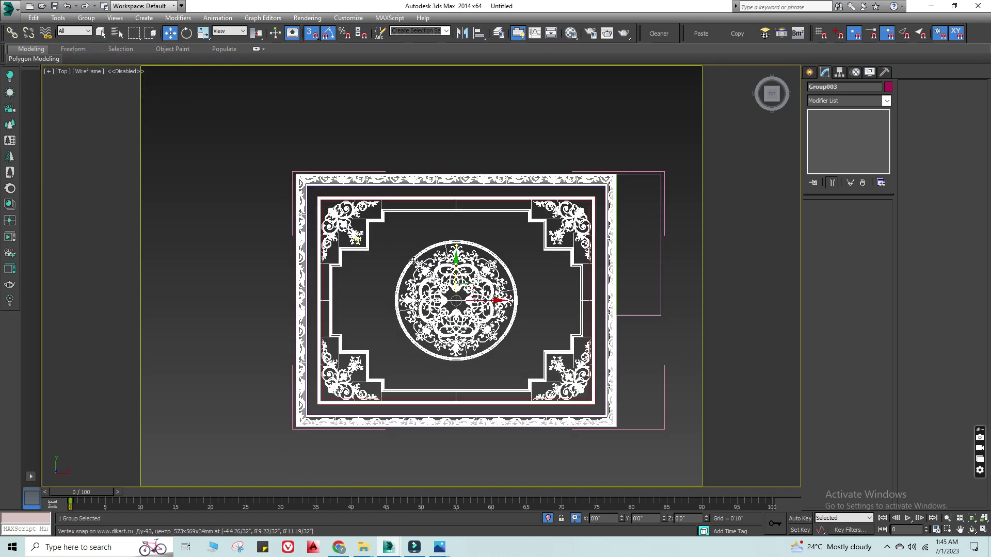
{"action": "left_click", "coordinate": [847, 102]}
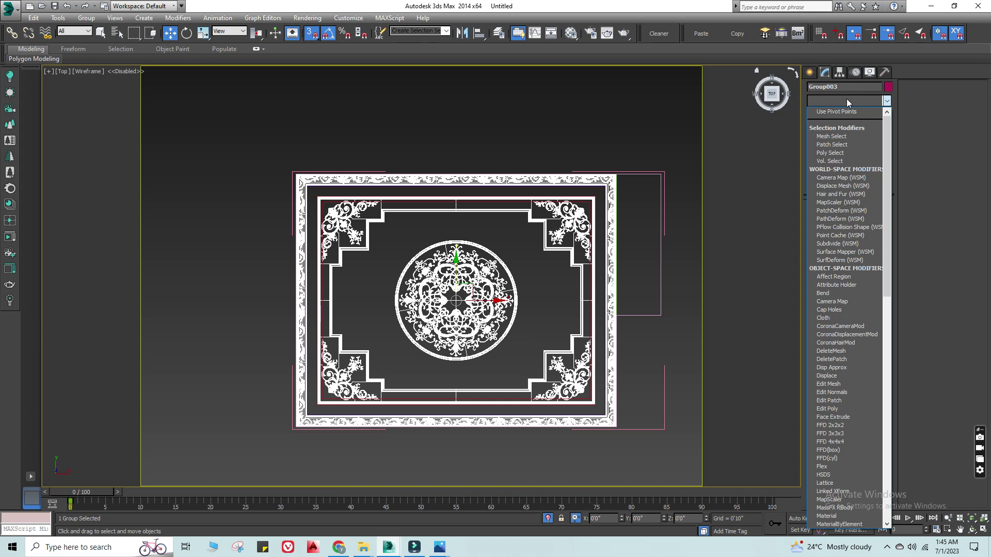
{"action": "scroll", "coordinate": [600, 193], "scroll_direction": "up", "scroll_amount": 3}
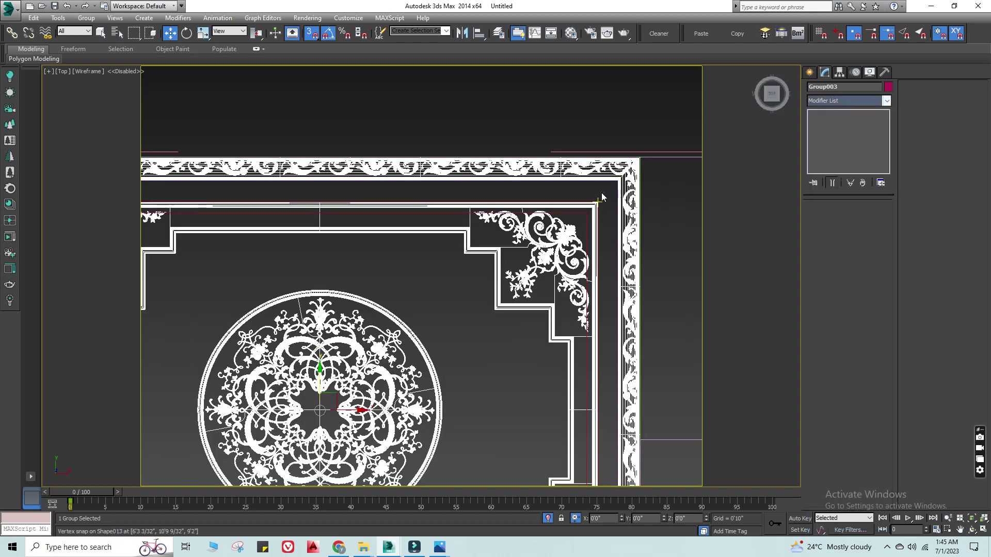
{"action": "scroll", "coordinate": [535, 179], "scroll_direction": "down", "scroll_amount": 3}
{"action": "left_click_drag", "start_coordinate": [381, 321], "coordinate": [203, 445]}
{"action": "left_click_drag", "start_coordinate": [605, 407], "coordinate": [611, 437], "text": "alt"}
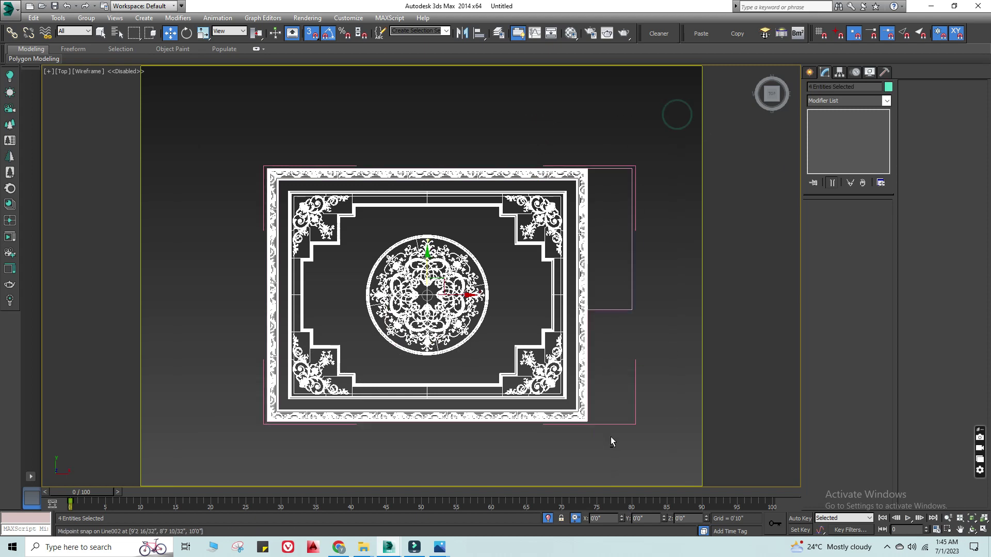
{"action": "left_click", "coordinate": [845, 100]}
{"action": "key", "text": "f"}
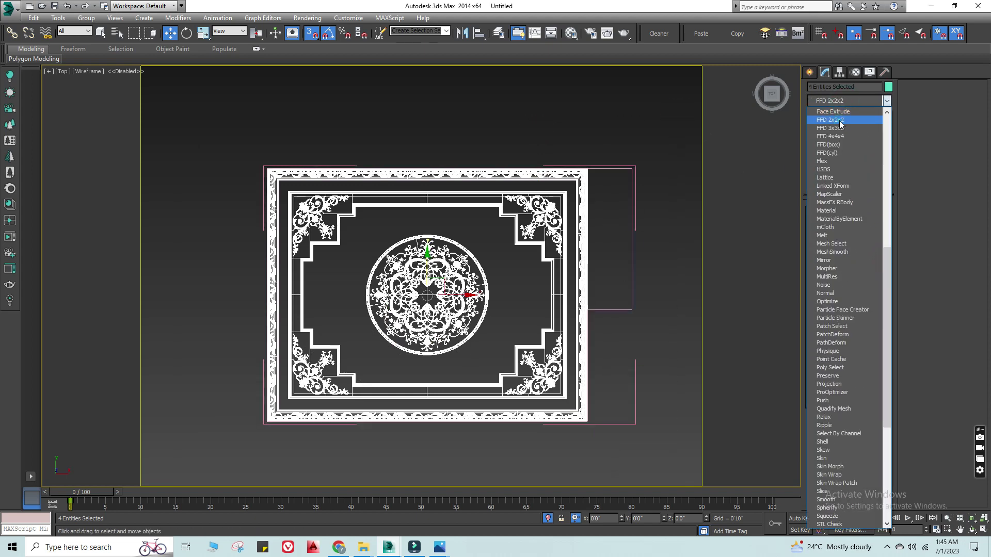
{"action": "left_click", "coordinate": [840, 120]}
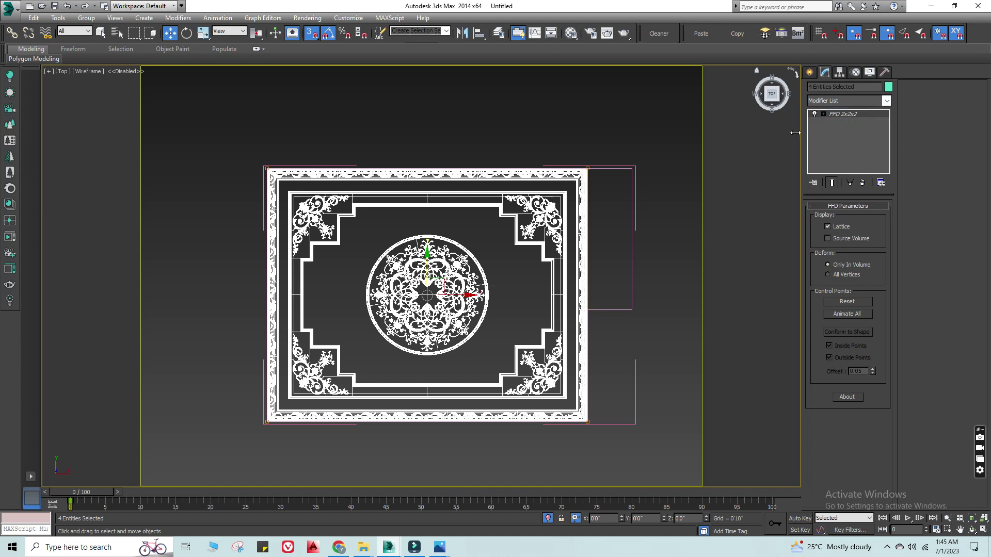
Step: Move the FFD lattice's left control points right to squeeze the ceiling design inward
{"action": "left_click_drag", "start_coordinate": [192, 127], "coordinate": [306, 395]}
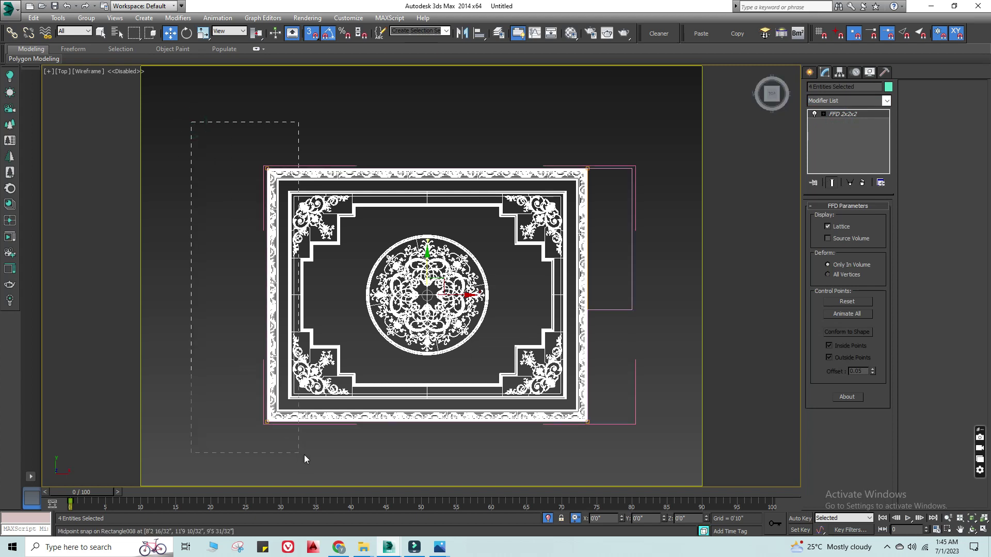
{"action": "left_click", "coordinate": [654, 243]}
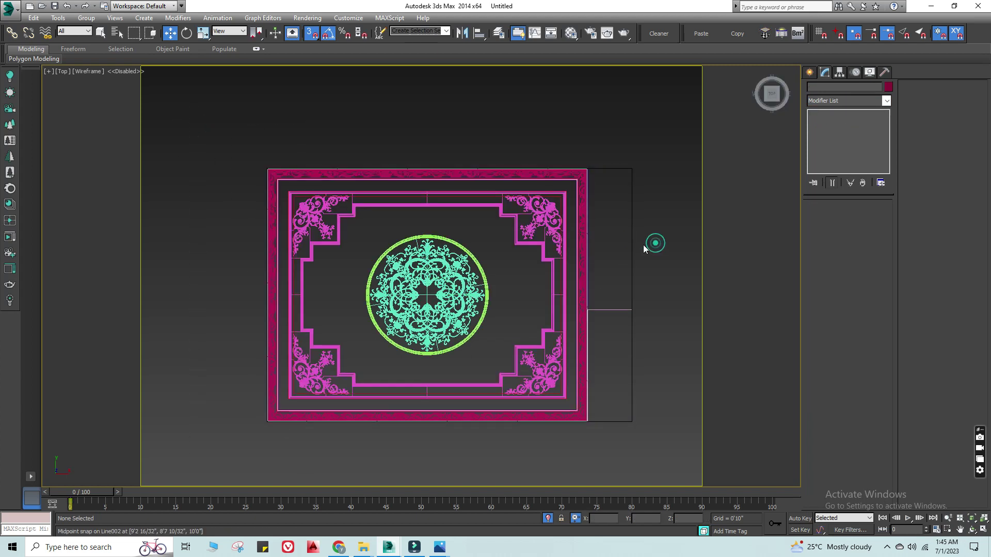
{"action": "key", "text": "ctrl+z"}
{"action": "key", "text": "ctrl+z"}
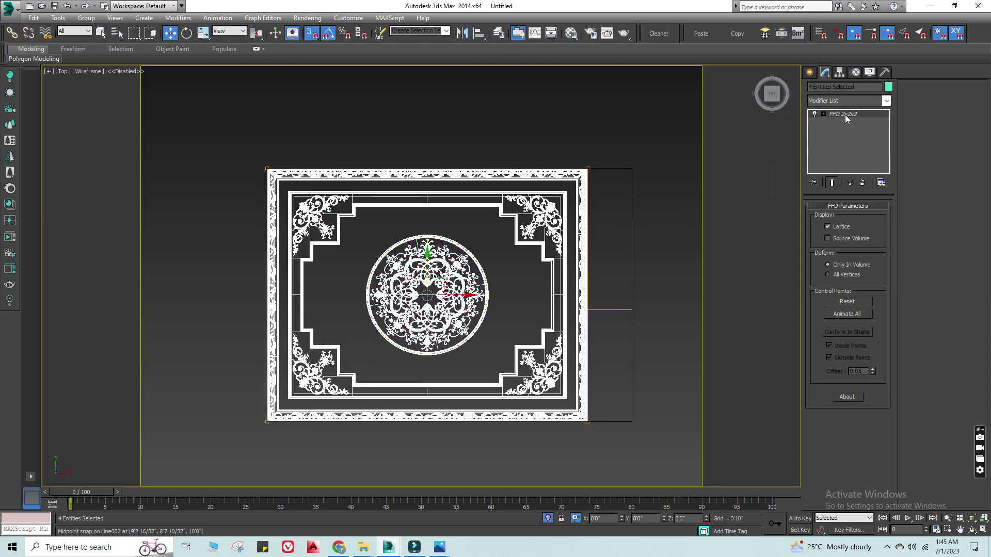
{"action": "left_click", "coordinate": [848, 115]}
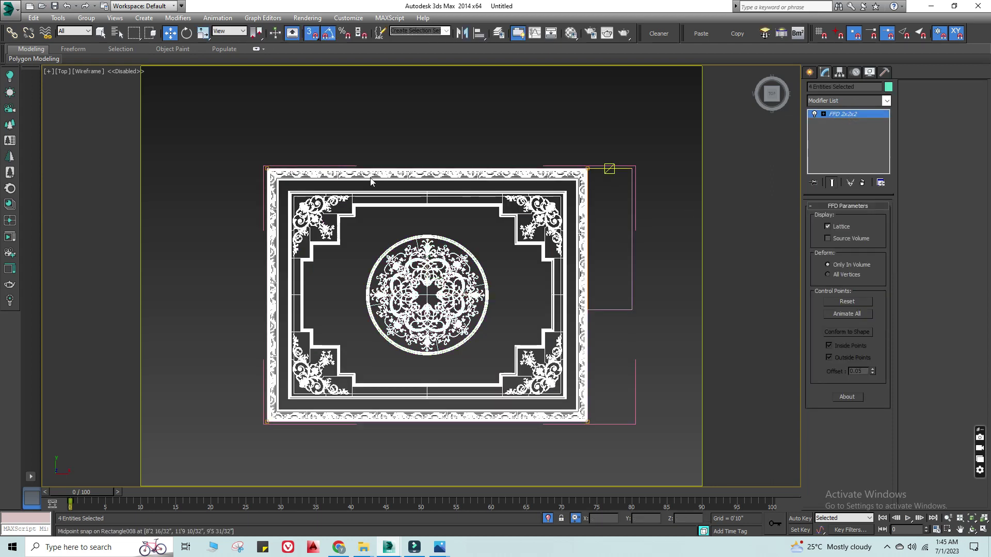
{"action": "key", "text": "ctrl+z"}
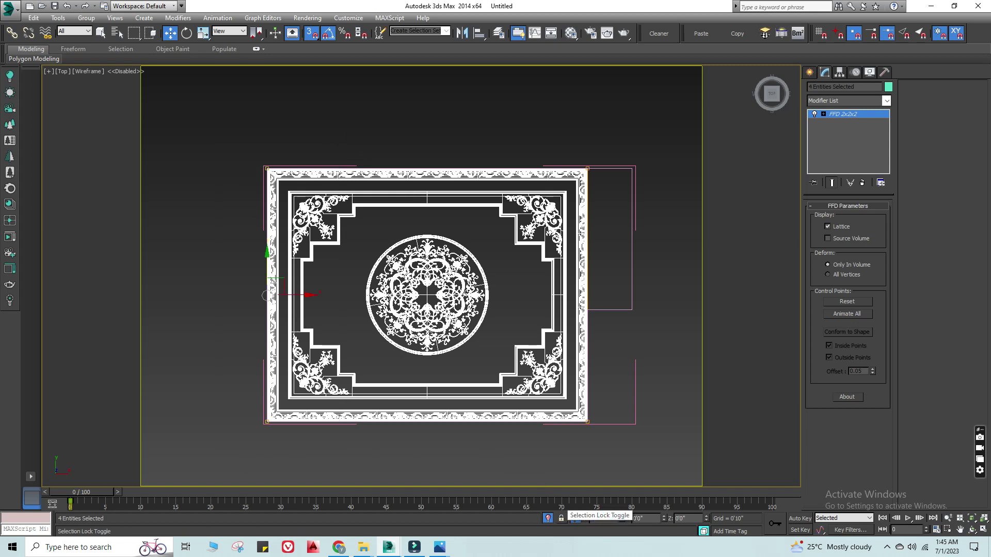
{"action": "left_click_drag", "start_coordinate": [294, 295], "coordinate": [306, 295]}
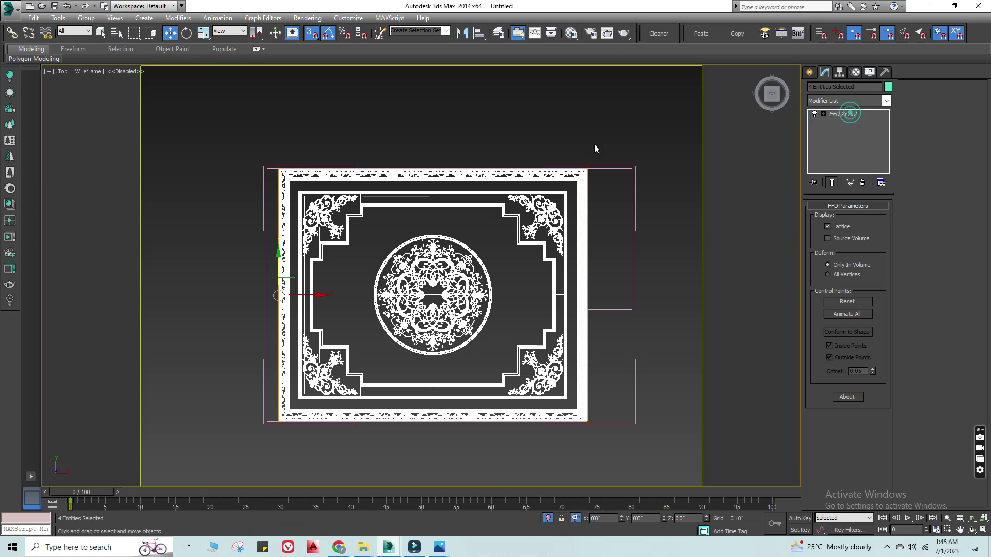
Step: Select the whole ceiling group and close it again
{"action": "left_click", "coordinate": [511, 119]}
{"action": "left_click_drag", "start_coordinate": [580, 104], "coordinate": [255, 176]}
{"action": "left_click", "coordinate": [86, 18]}
{"action": "left_click", "coordinate": [95, 69]}
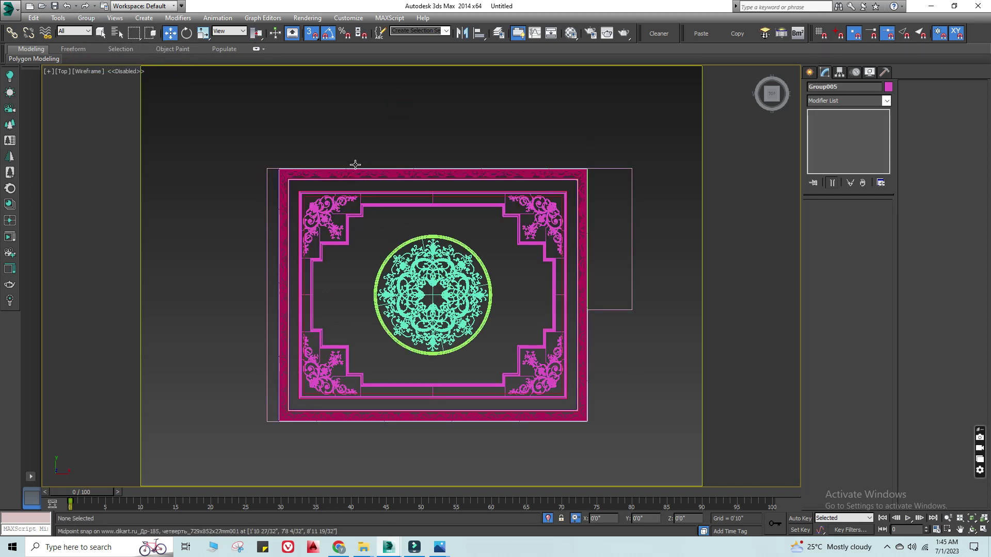
Step: Return to the VRayPhysicalCamera001 view, unhide all bedroom objects, shade it with F3, and select the red wall panel
{"action": "middle_click_drag", "start_coordinate": [354, 164], "coordinate": [369, 245], "text": "alt"}
{"action": "key", "text": "t"}
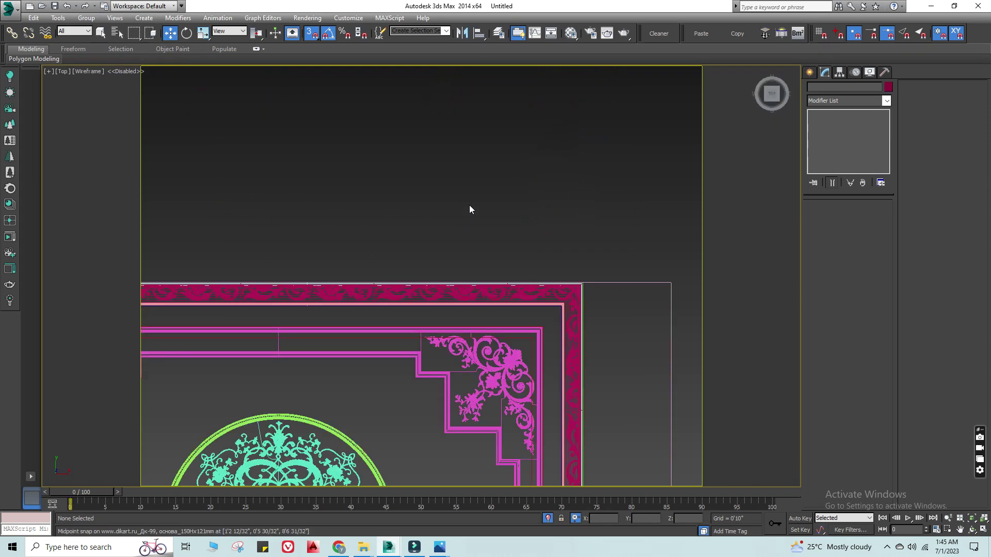
{"action": "key", "text": "z"}
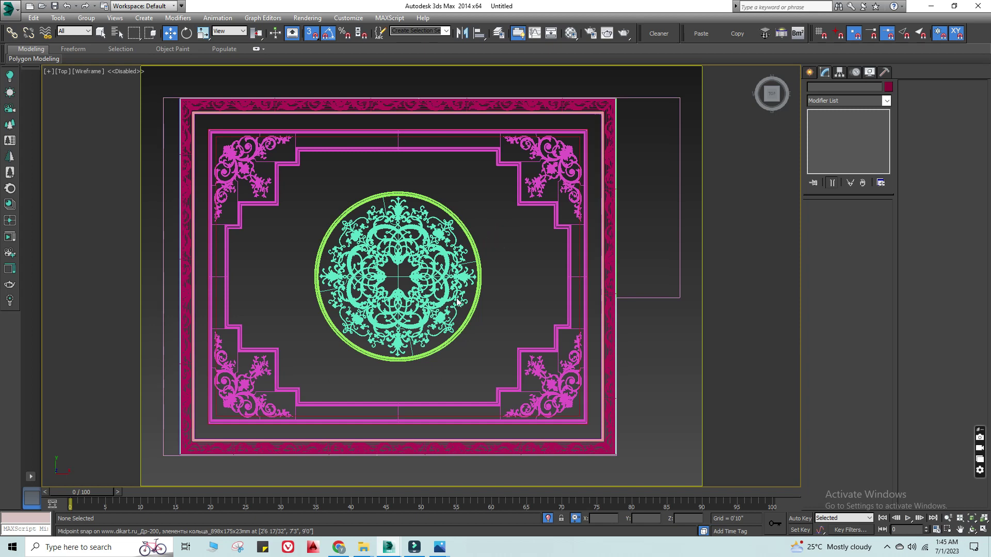
{"action": "key", "text": "c"}
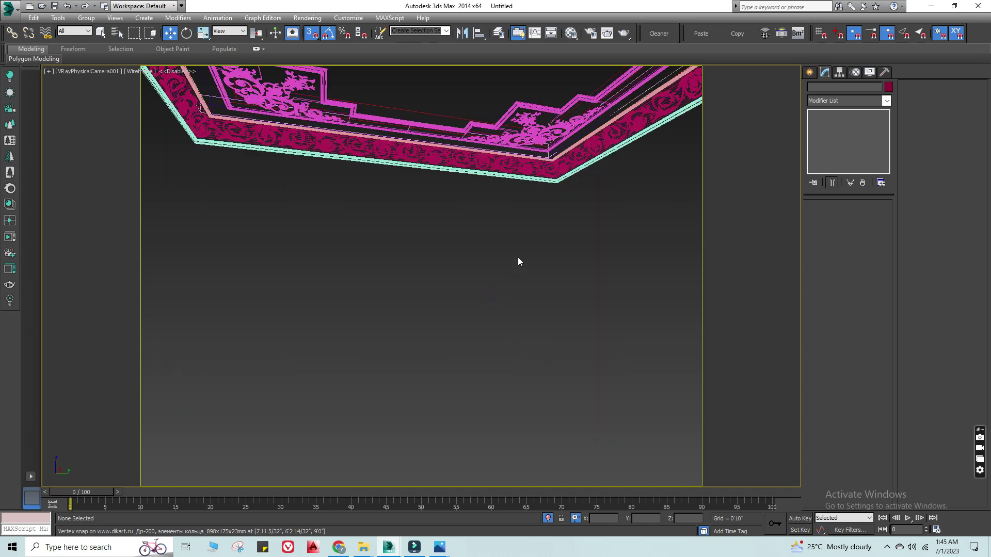
{"action": "left_click", "coordinate": [549, 517]}
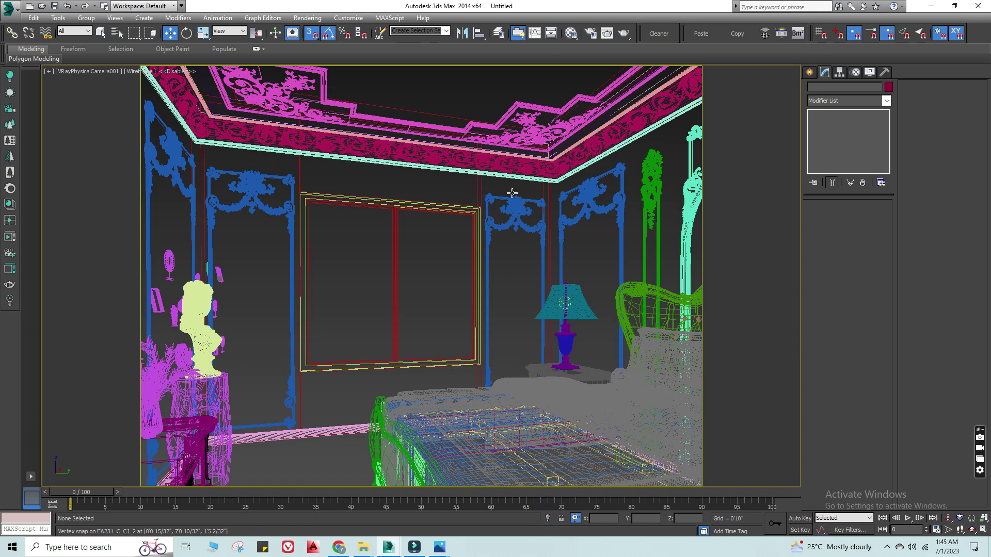
{"action": "left_click", "coordinate": [349, 178]}
{"action": "key", "text": "F3"}
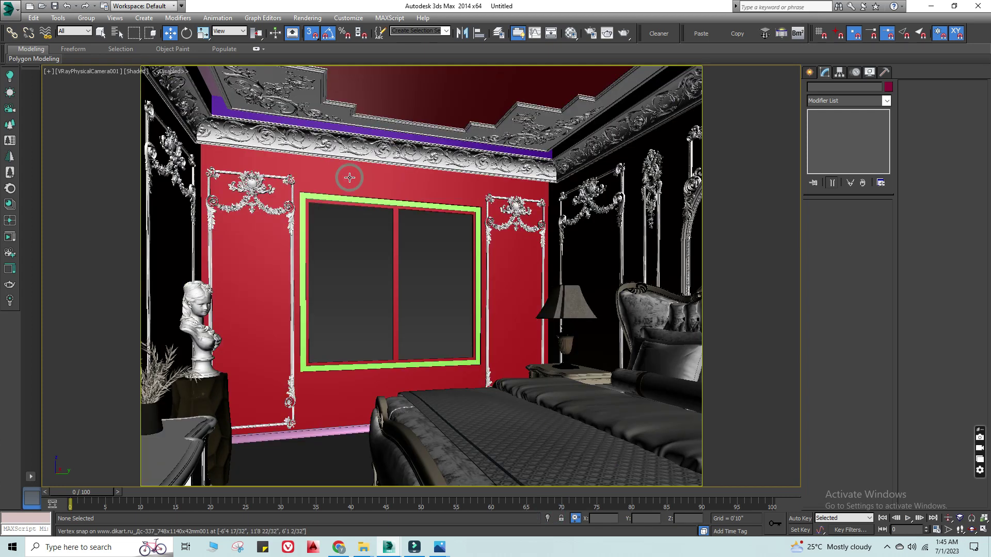
{"action": "left_click", "coordinate": [361, 181]}
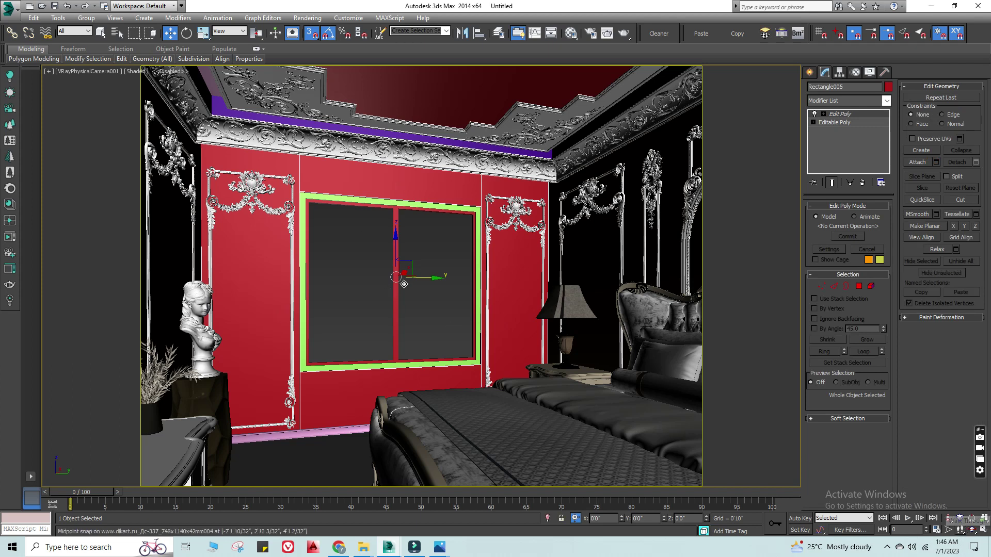
Step: Dismiss the red wall panel's quad menu, view it from Top, then bring File Explorer forward
{"action": "right_click", "coordinate": [441, 268]}
{"action": "left_click", "coordinate": [426, 305]}
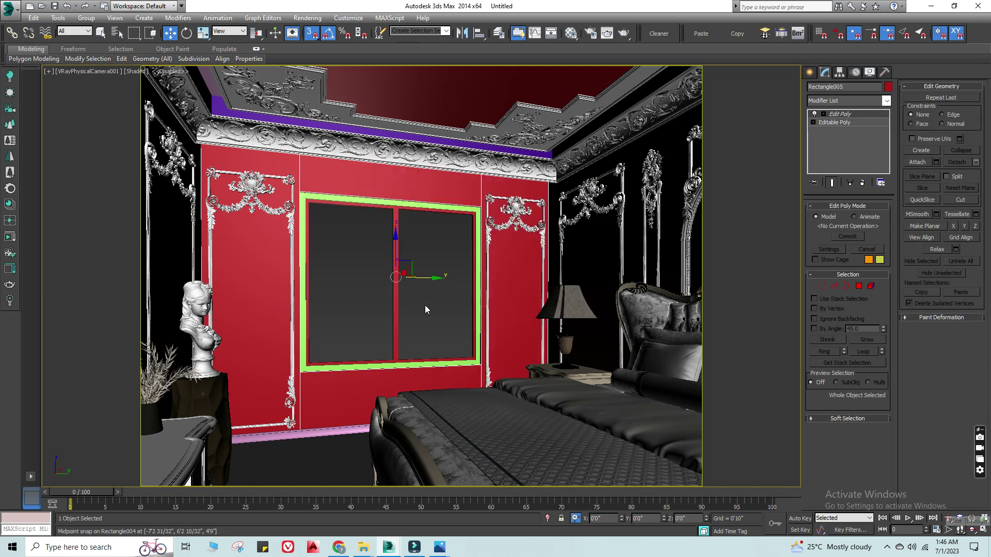
{"action": "key", "text": "t"}
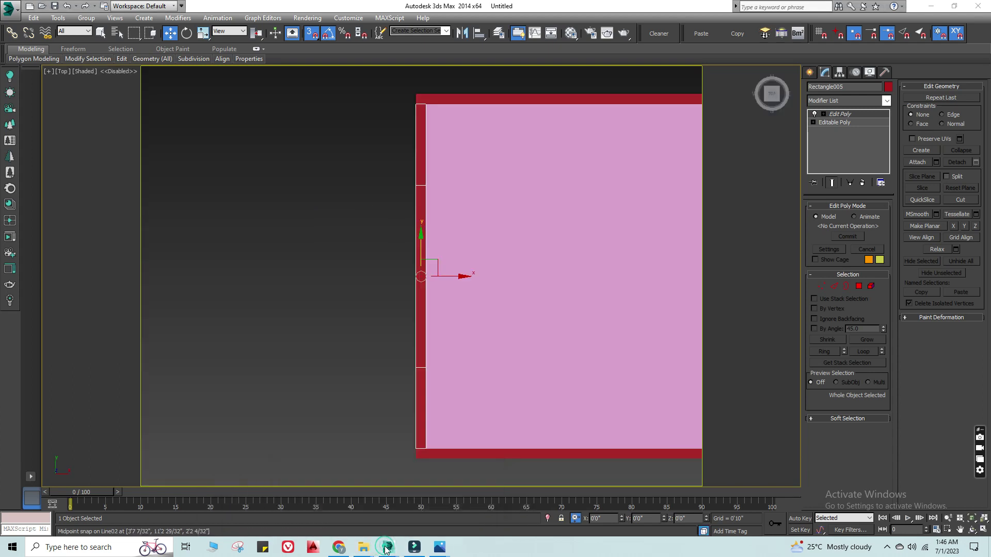
{"action": "left_click", "coordinate": [364, 546]}
{"action": "mouse_move", "coordinate": [363, 547]}
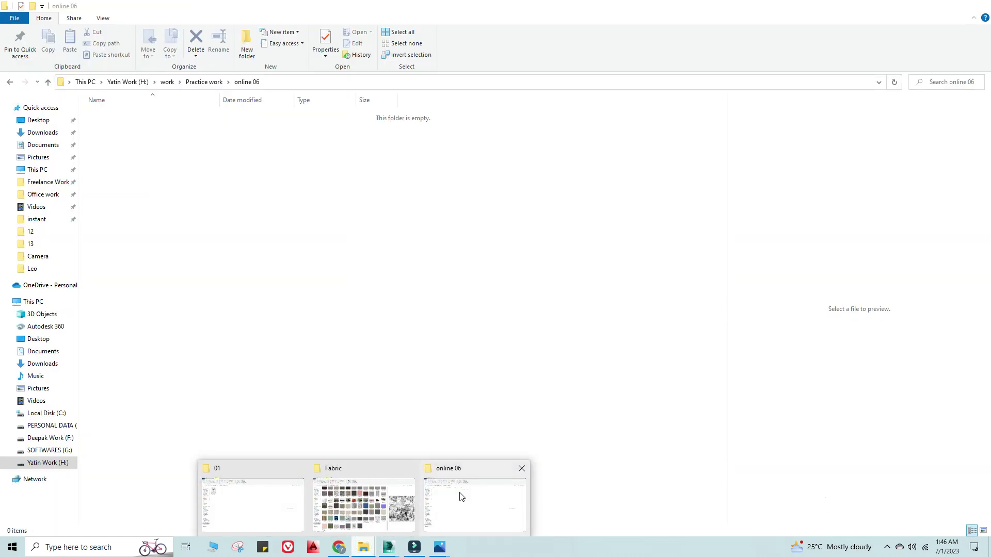
Step: Switch between Explorer windows and navigate from 3D Models into the curtain folder
{"action": "left_click", "coordinate": [456, 494]}
{"action": "left_click", "coordinate": [361, 503]}
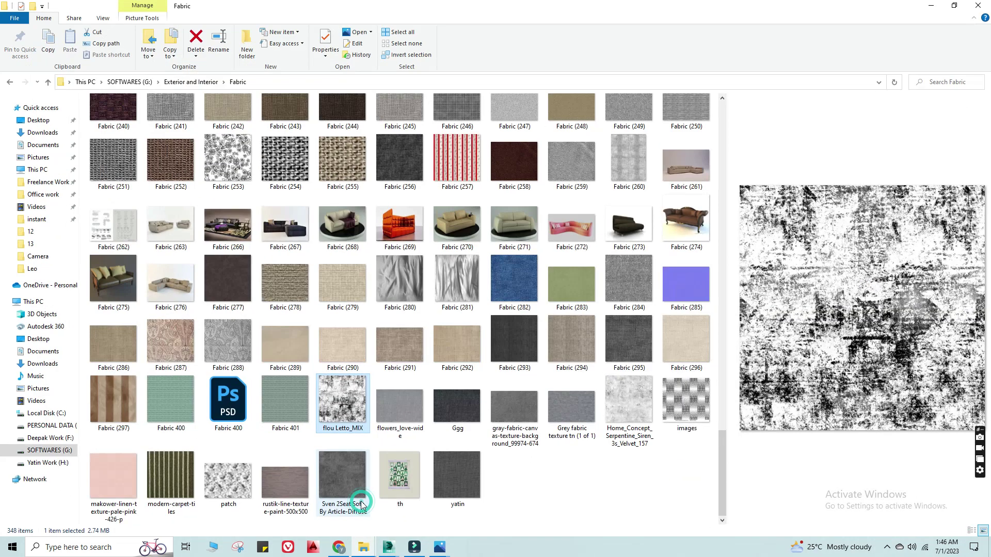
{"action": "mouse_move", "coordinate": [363, 547]}
{"action": "left_click", "coordinate": [282, 501]}
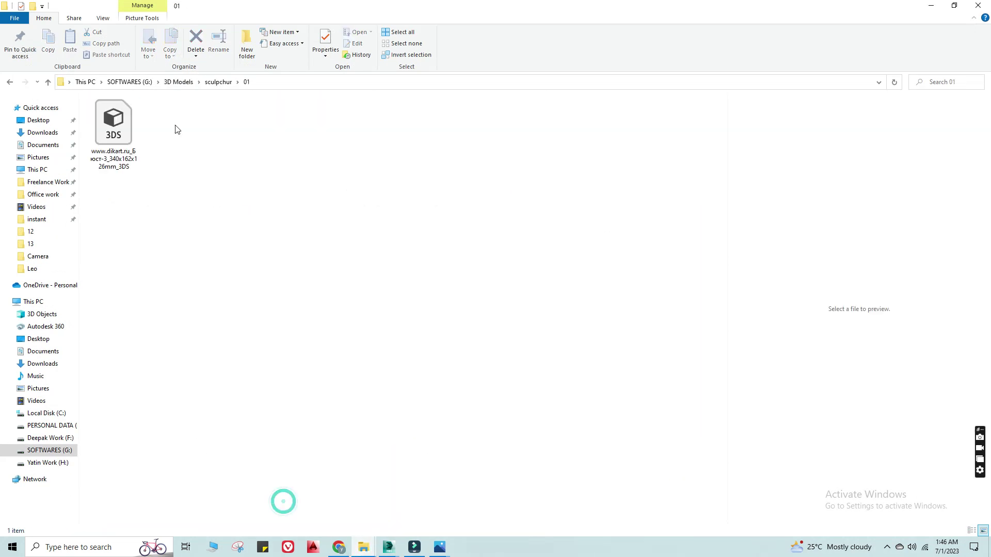
{"action": "left_click", "coordinate": [180, 82]}
{"action": "left_click", "coordinate": [139, 219]}
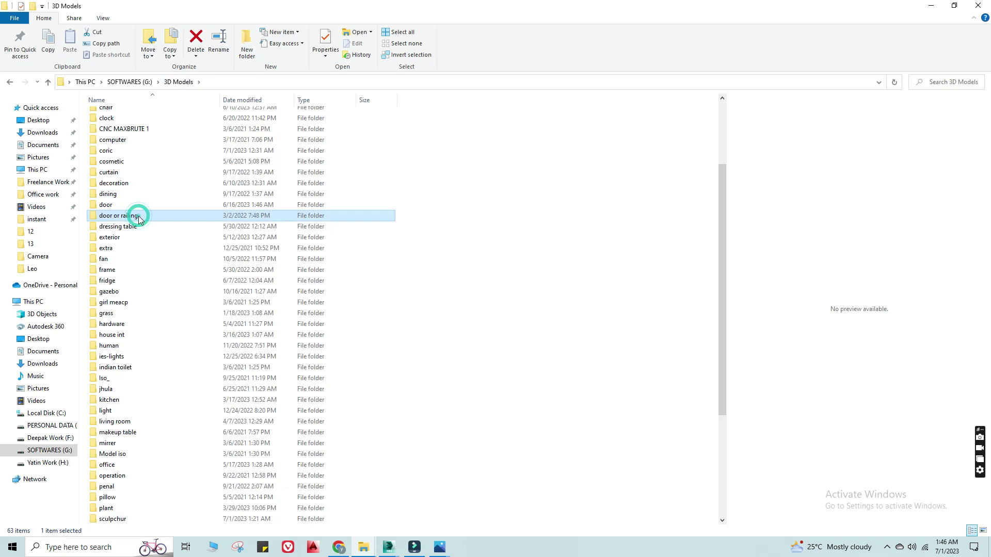
{"action": "key", "text": "c"}
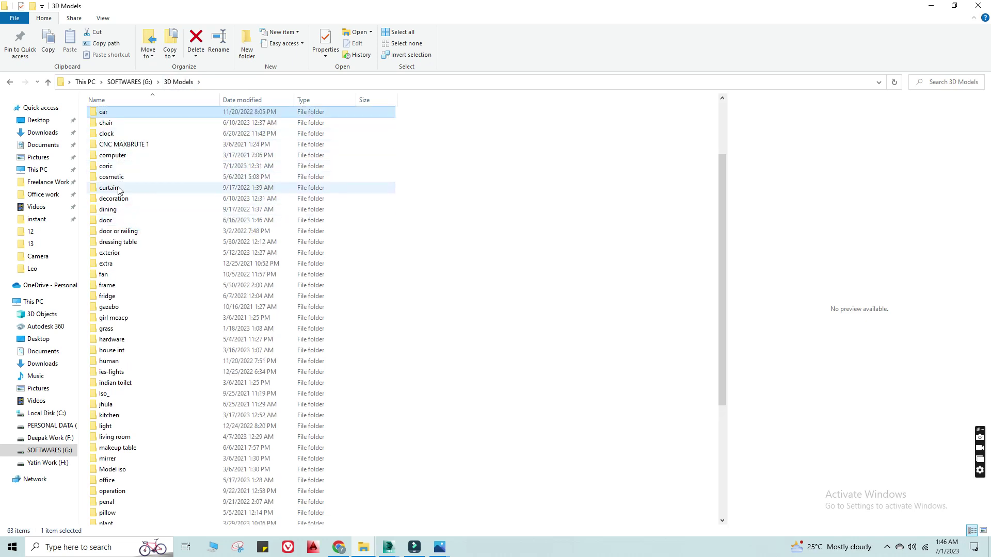
{"action": "double_click", "coordinate": [118, 190]}
Step: Preview the curtain images (01, 05, 07, 08) full size to pick the dark-and-sheer design
{"action": "left_click", "coordinate": [109, 192]}
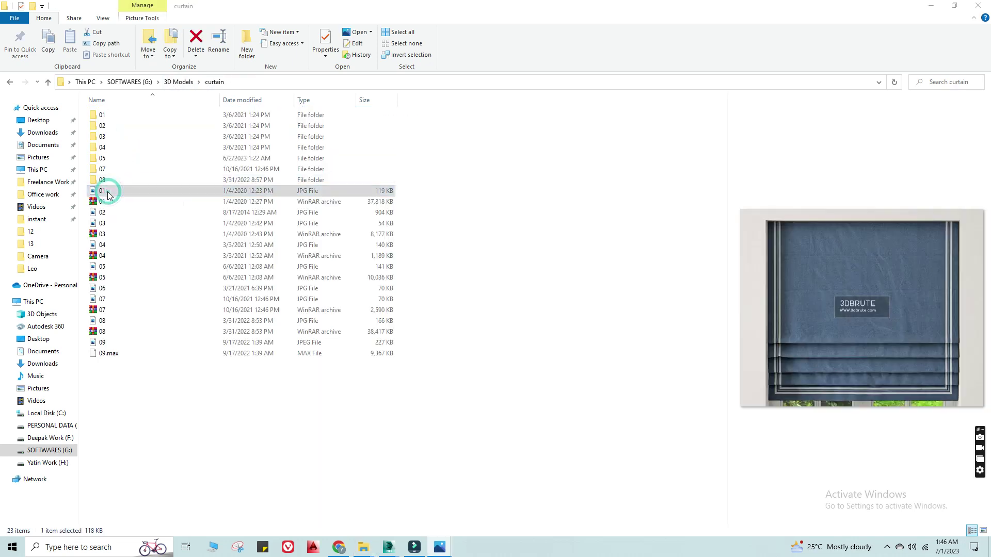
{"action": "double_click", "coordinate": [108, 195]}
{"action": "key", "text": "Right"}
{"action": "key", "text": "Right"}
{"action": "key", "text": "Right"}
{"action": "key", "text": "Right"}
{"action": "key", "text": "Right"}
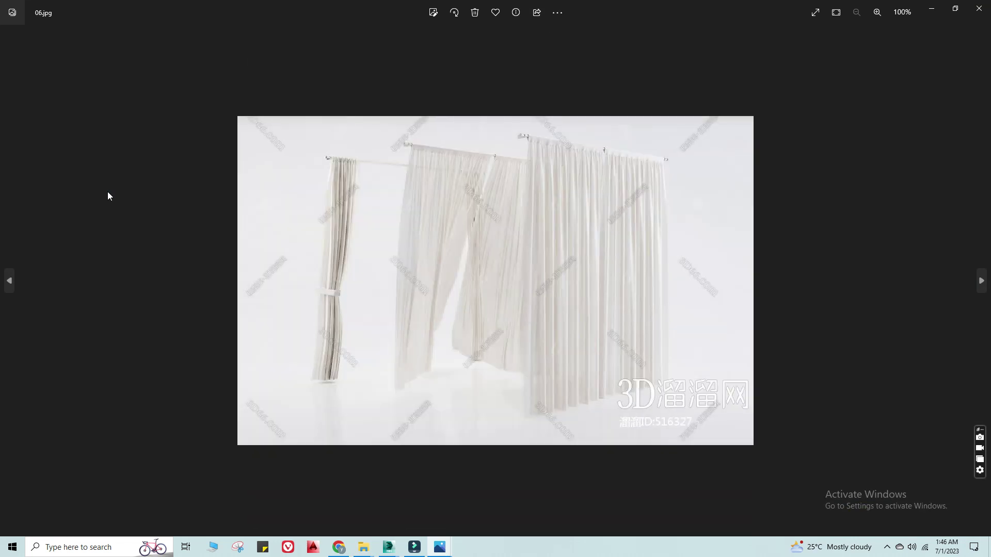
{"action": "key", "text": "Right"}
{"action": "key", "text": "Right"}
{"action": "key", "text": "Right"}
{"action": "key", "text": "Left"}
{"action": "key", "text": "Left"}
{"action": "key", "text": "Left"}
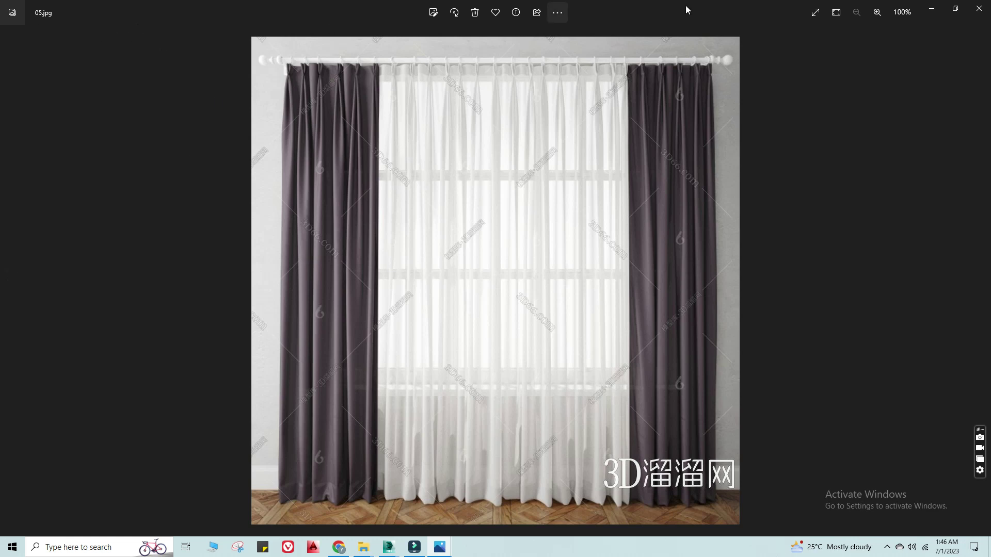
{"action": "left_click", "coordinate": [979, 9]}
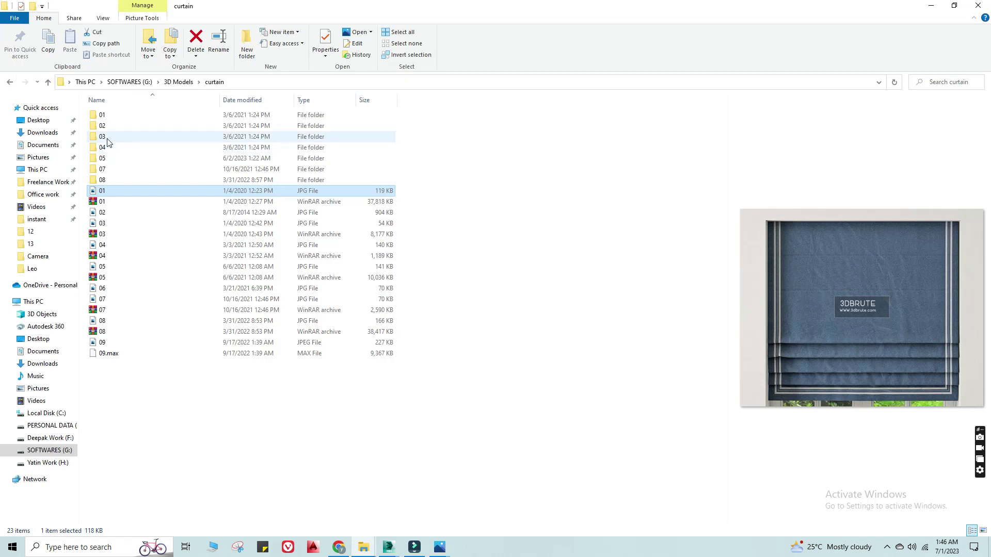
{"action": "double_click", "coordinate": [103, 322]}
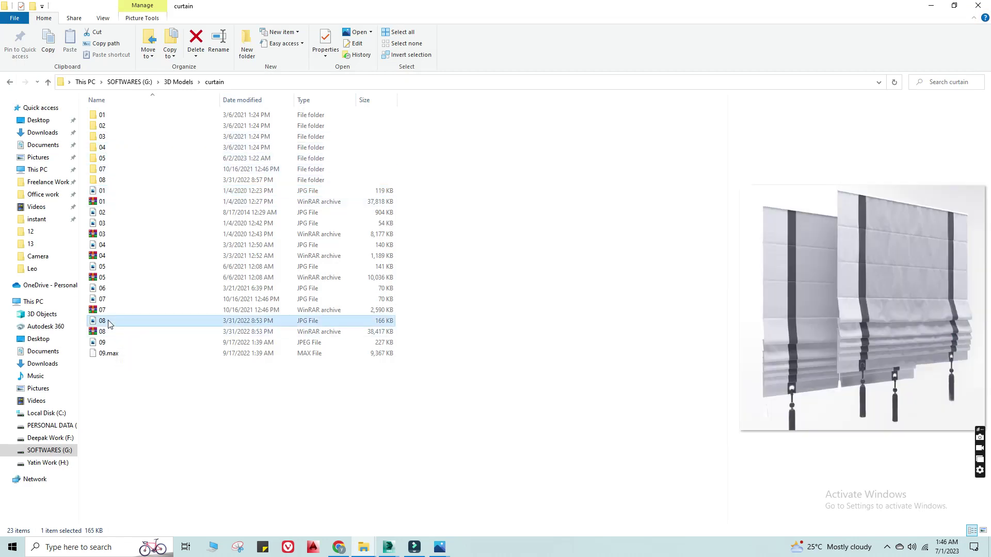
{"action": "key", "text": "Left"}
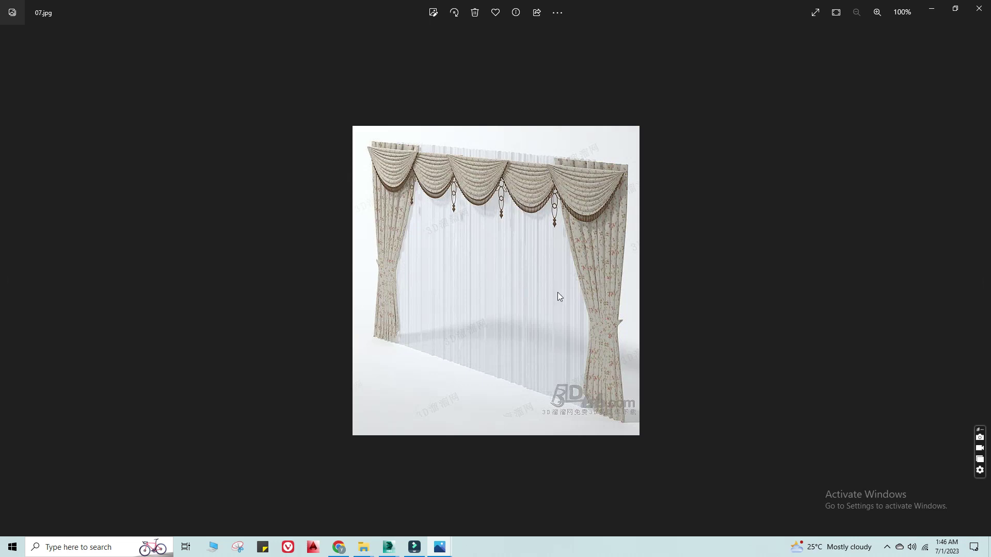
{"action": "left_click", "coordinate": [979, 8]}
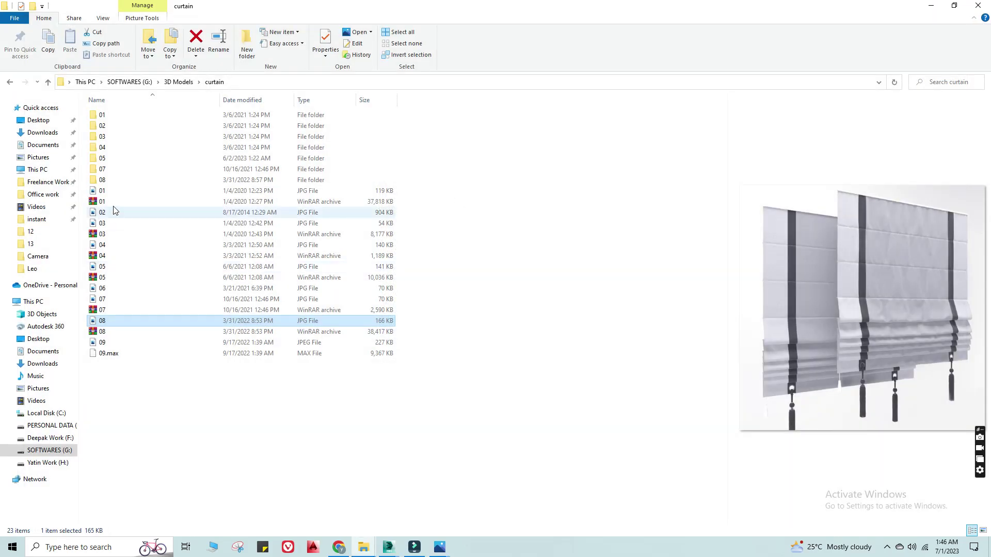
Step: Open the 05 curtain folder, copy its address as text, and return to 3ds Max
{"action": "left_click", "coordinate": [104, 180]}
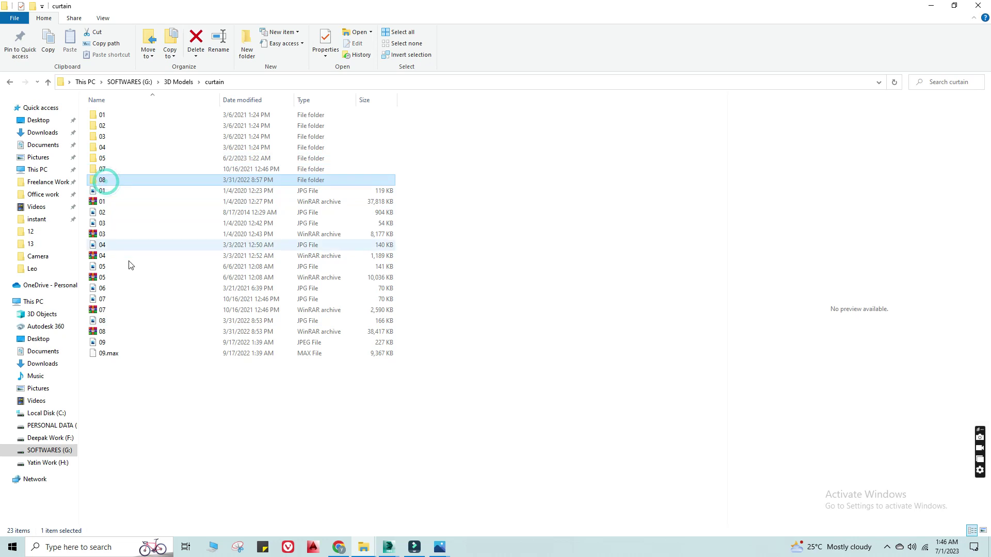
{"action": "left_click", "coordinate": [105, 267]}
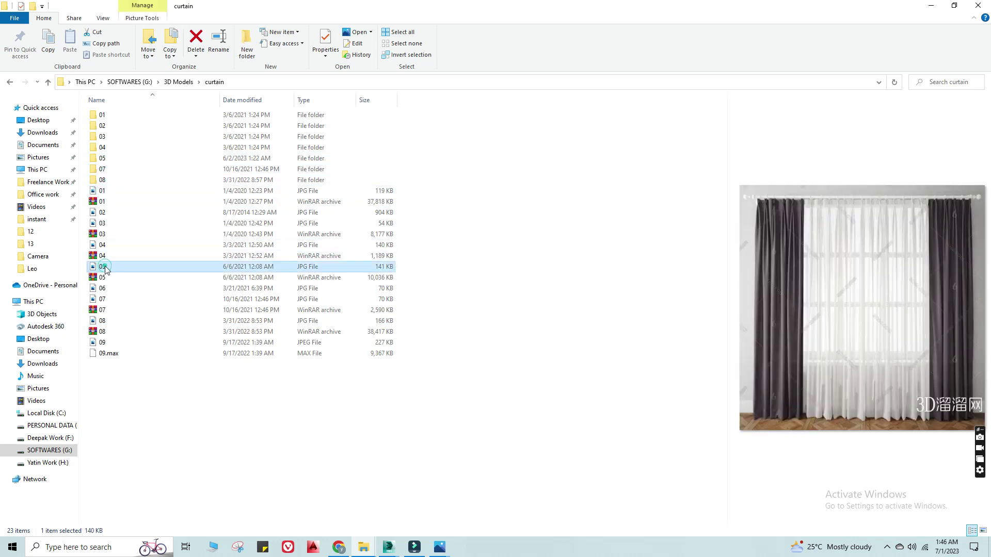
{"action": "double_click", "coordinate": [104, 158]}
{"action": "right_click", "coordinate": [250, 85]}
{"action": "left_click", "coordinate": [309, 86]}
{"action": "right_click", "coordinate": [277, 80]}
{"action": "left_click", "coordinate": [333, 98]}
{"action": "mouse_move", "coordinate": [388, 547]}
{"action": "left_click", "coordinate": [341, 485]}
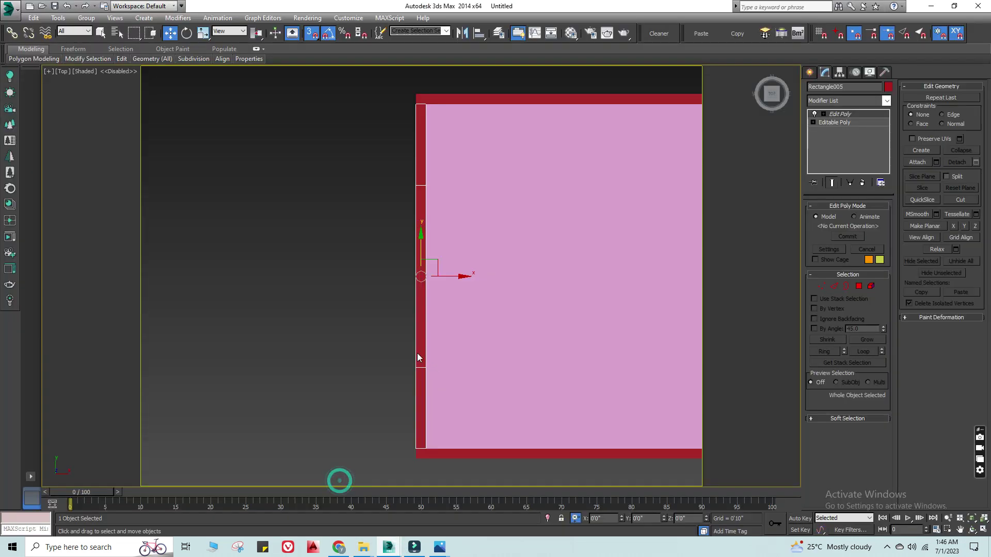
Step: Merge all but one object from 3d66.com_708715.max, via the pasted 05 folder path
{"action": "left_click", "coordinate": [320, 294]}
{"action": "left_click", "coordinate": [9, 8]}
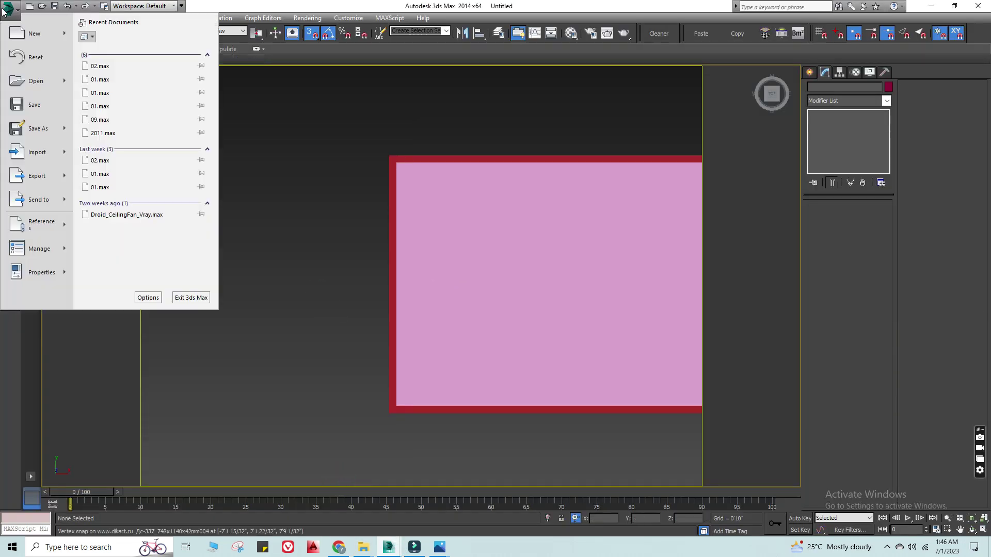
{"action": "mouse_move", "coordinate": [36, 152]}
{"action": "left_click", "coordinate": [111, 74]}
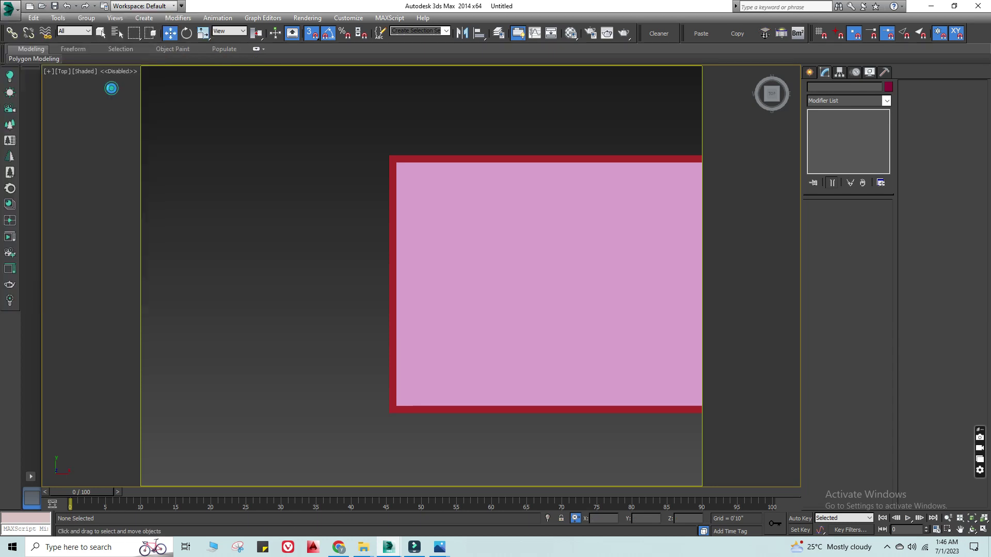
{"action": "key", "text": "ctrl+v"}
{"action": "key", "text": "Return"}
{"action": "left_click", "coordinate": [82, 97]}
{"action": "double_click", "coordinate": [82, 97]}
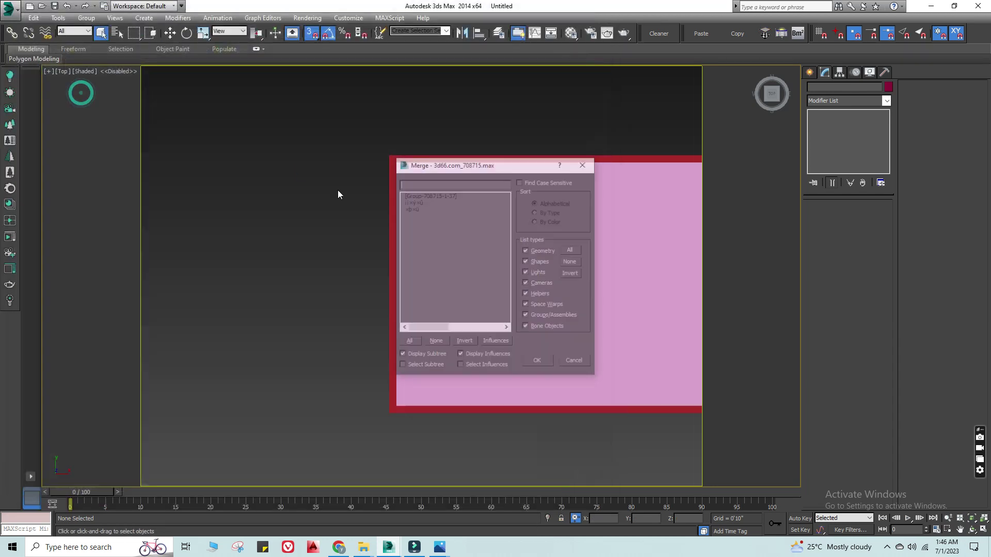
{"action": "left_click", "coordinate": [407, 342]}
{"action": "left_click", "coordinate": [423, 202], "text": "ctrl"}
{"action": "left_click", "coordinate": [537, 360]}
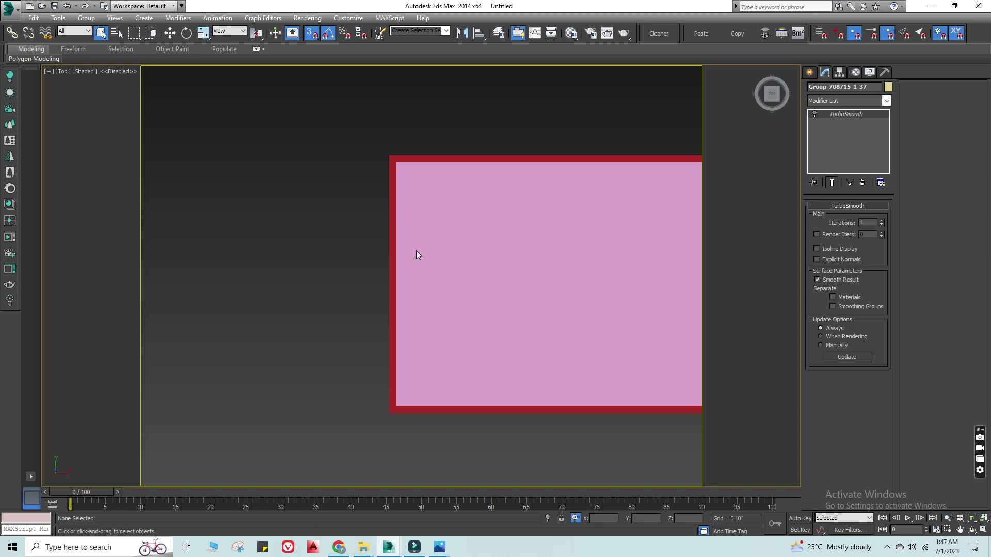
{"action": "scroll", "coordinate": [570, 456], "scroll_direction": "up", "scroll_amount": 1}
Step: Zoom in, try rotating the curtain group upright, then undo the rotation
{"action": "scroll", "coordinate": [565, 454], "scroll_direction": "up", "scroll_amount": 2}
{"action": "scroll", "coordinate": [560, 453], "scroll_direction": "up", "scroll_amount": 1}
{"action": "scroll", "coordinate": [561, 453], "scroll_direction": "up", "scroll_amount": 2}
{"action": "scroll", "coordinate": [518, 416], "scroll_direction": "up", "scroll_amount": 2}
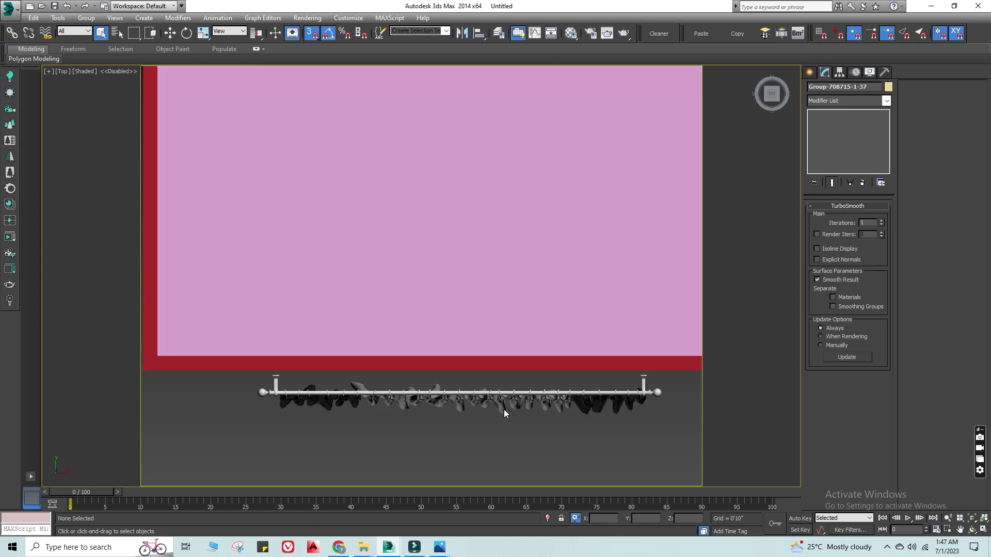
{"action": "scroll", "coordinate": [504, 410], "scroll_direction": "up", "scroll_amount": 2}
{"action": "key", "text": "e"}
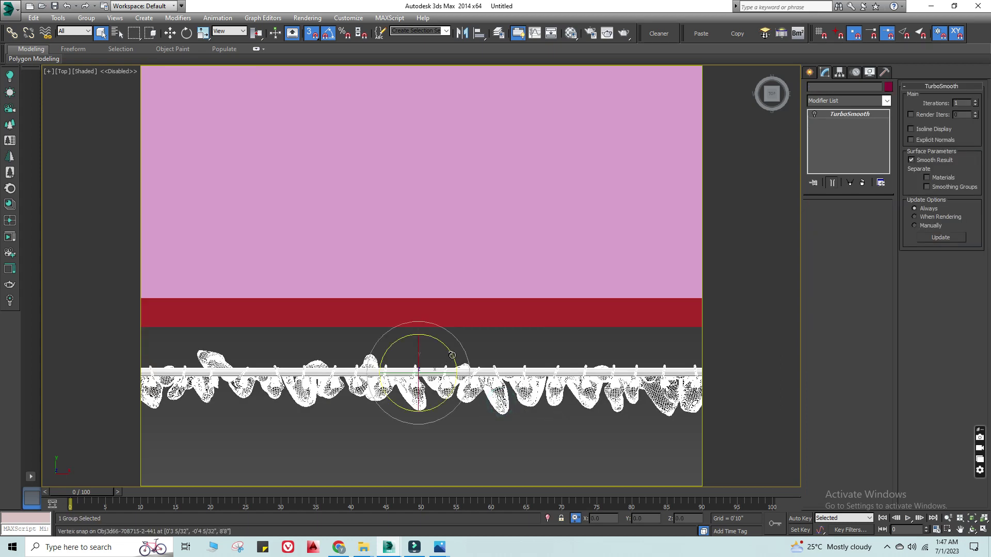
{"action": "left_click_drag", "start_coordinate": [445, 335], "coordinate": [438, 298]}
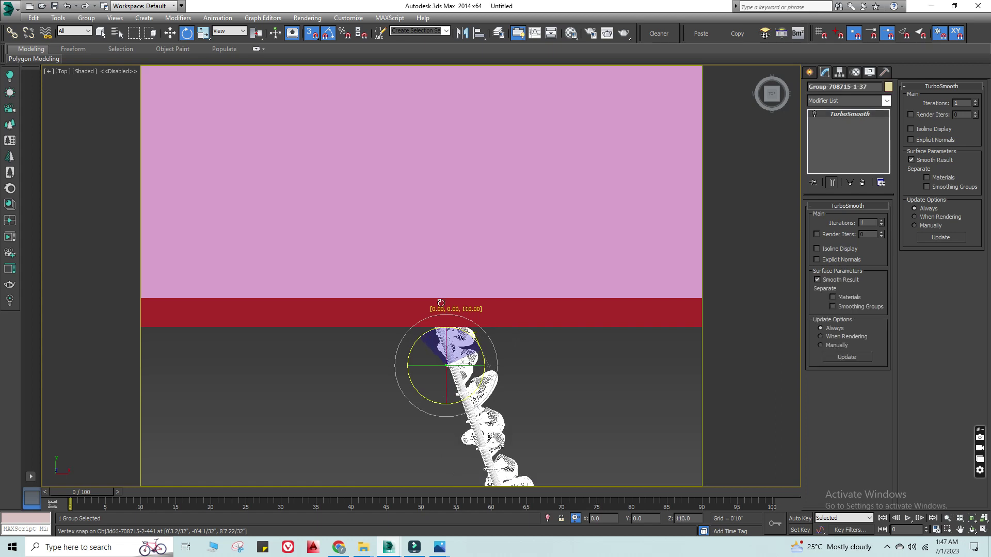
{"action": "left_click_drag", "start_coordinate": [442, 306], "coordinate": [448, 330]}
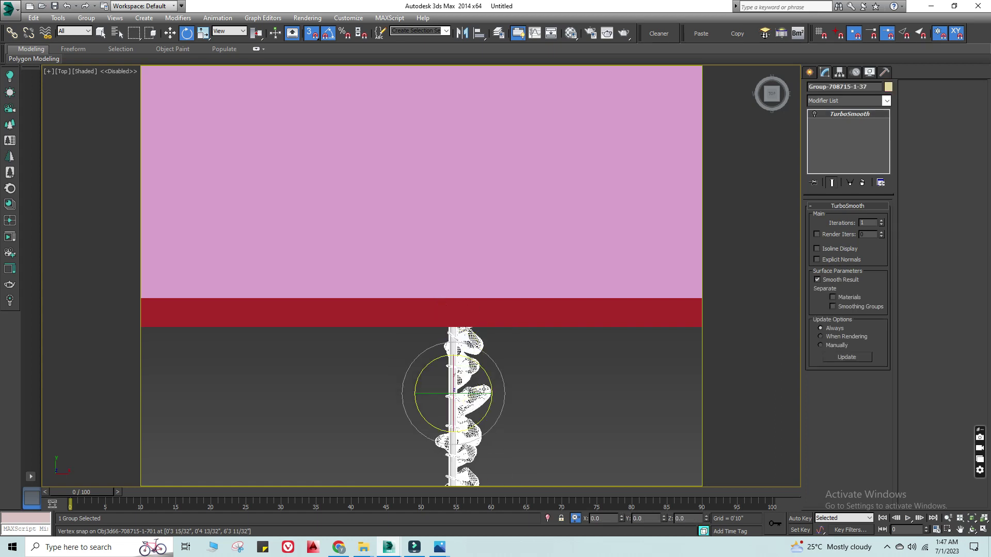
{"action": "key", "text": "ctrl+z"}
{"action": "key", "text": "w"}
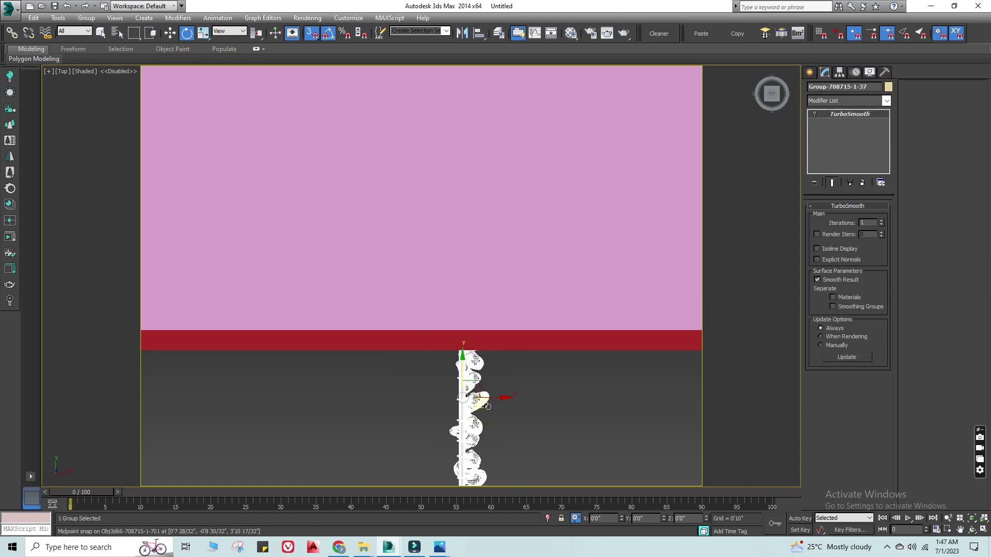
{"action": "key", "text": "ctrl+z"}
Step: Move the curtain group up and left against the window wall in wireframe Top view
{"action": "key", "text": "w"}
{"action": "mouse_move", "coordinate": [490, 382]}
{"action": "left_mouse_down"}
{"action": "mouse_move", "coordinate": [213, 118]}
{"action": "mouse_move", "coordinate": [230, 140]}
{"action": "left_mouse_up"}
{"action": "key", "text": "F3"}
{"action": "mouse_move", "coordinate": [229, 141]}
{"action": "middle_mouse_down"}
{"action": "mouse_move", "coordinate": [343, 218]}
{"action": "mouse_move", "coordinate": [360, 248]}
{"action": "middle_mouse_up"}
{"action": "scroll", "coordinate": [364, 293], "scroll_direction": "down", "scroll_amount": 2}
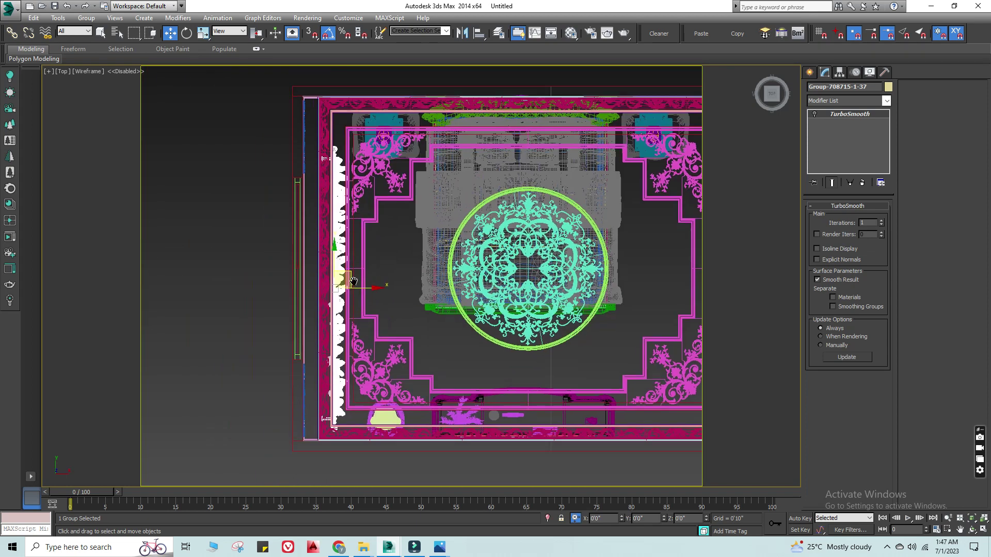
{"action": "middle_click_drag", "start_coordinate": [365, 293], "coordinate": [369, 299]}
{"action": "left_click_drag", "start_coordinate": [331, 246], "coordinate": [325, 254]}
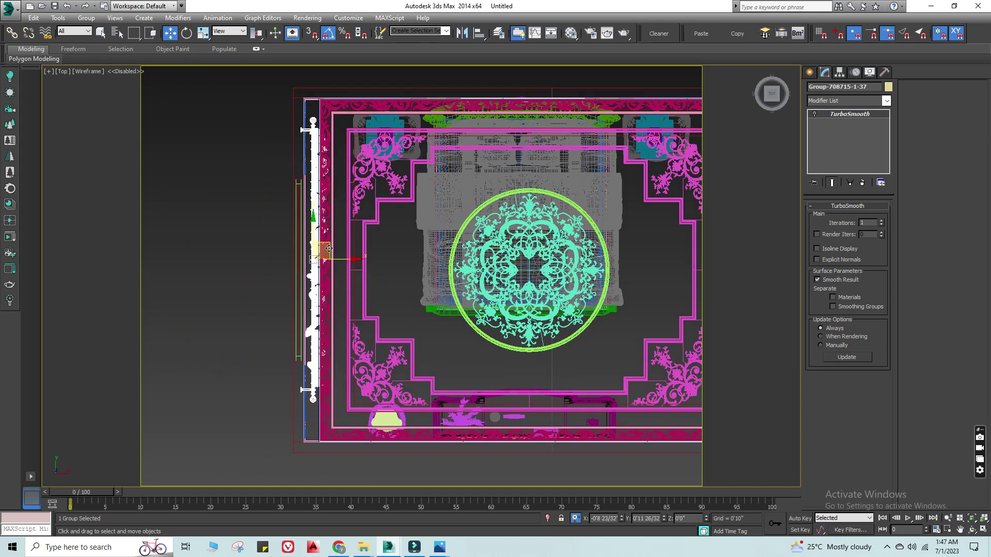
Step: Non-uniformly scale the curtain group narrower and stretch it to span the wall length
{"action": "key", "text": "e"}
{"action": "key", "text": "r"}
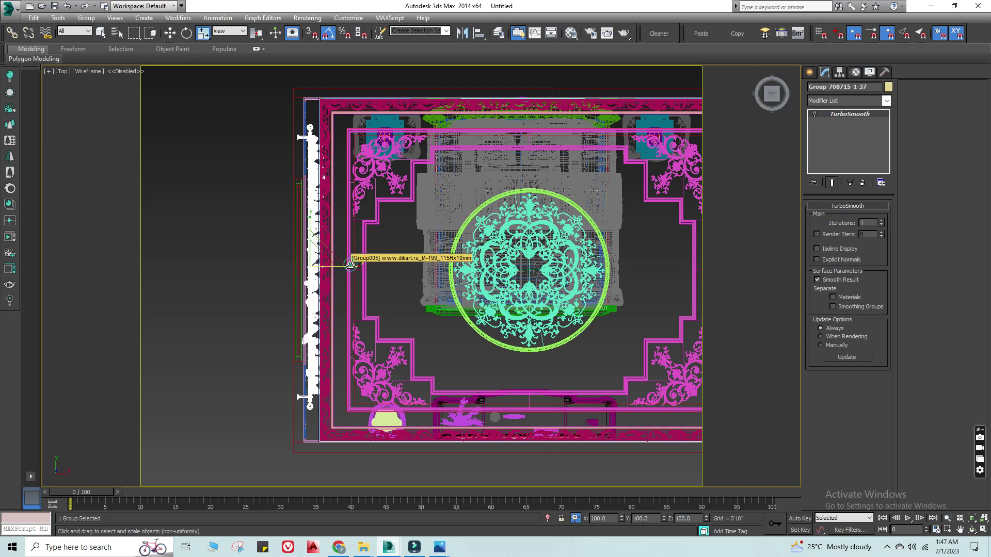
{"action": "left_click_drag", "start_coordinate": [350, 264], "coordinate": [343, 265]}
{"action": "key", "text": "e"}
{"action": "key", "text": "r"}
{"action": "left_click_drag", "start_coordinate": [311, 225], "coordinate": [311, 220]}
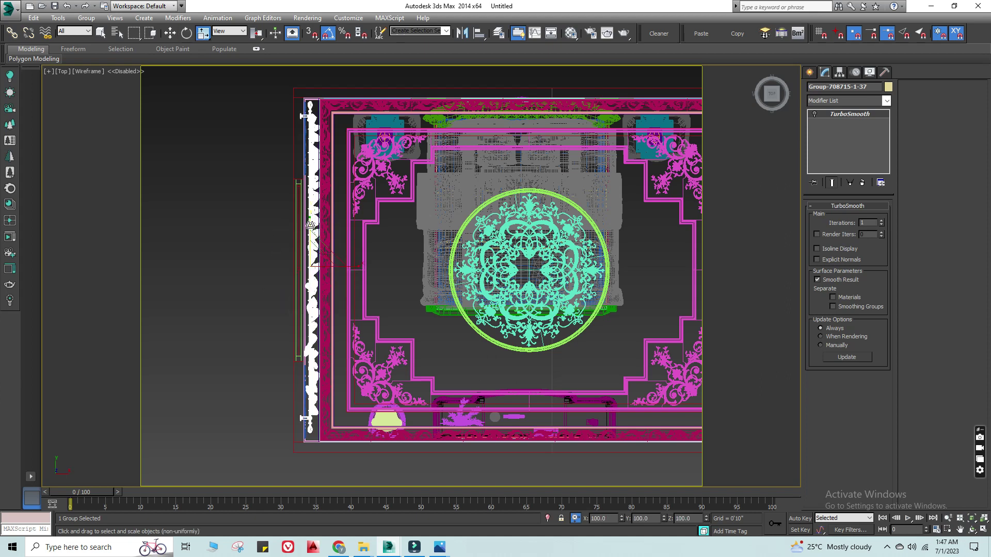
{"action": "key", "text": "f"}
{"action": "key", "text": "z"}
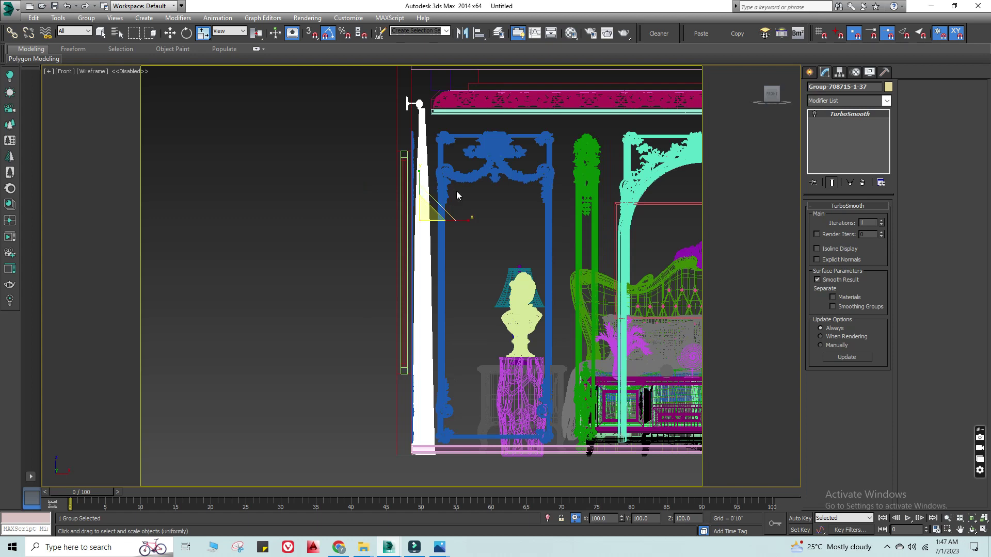
Step: Stretch the curtain down toward the floor and shrink its width
{"action": "mouse_move", "coordinate": [420, 178]}
{"action": "left_mouse_down"}
{"action": "mouse_move", "coordinate": [435, 208]}
{"action": "mouse_move", "coordinate": [435, 181]}
{"action": "left_mouse_up"}
{"action": "key", "text": "w"}
{"action": "key", "text": "s"}
{"action": "key", "text": "s"}
{"action": "left_click", "coordinate": [341, 198]}
{"action": "mouse_move", "coordinate": [448, 243]}
{"action": "middle_mouse_down", "text": "alt"}
{"action": "mouse_move", "coordinate": [402, 264]}
{"action": "mouse_move", "coordinate": [483, 206]}
{"action": "middle_mouse_up", "text": "alt"}
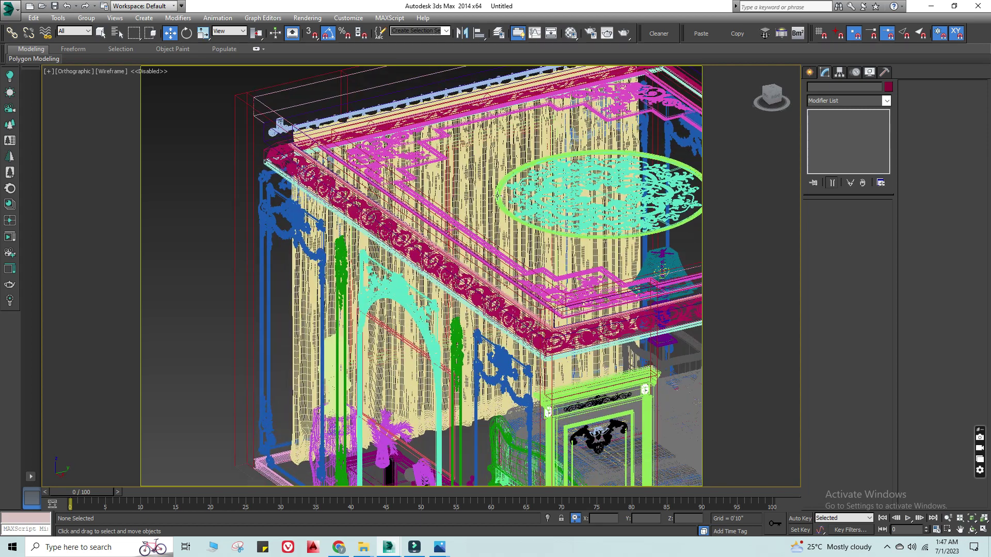
{"action": "left_click", "coordinate": [491, 168]}
{"action": "key", "text": "r"}
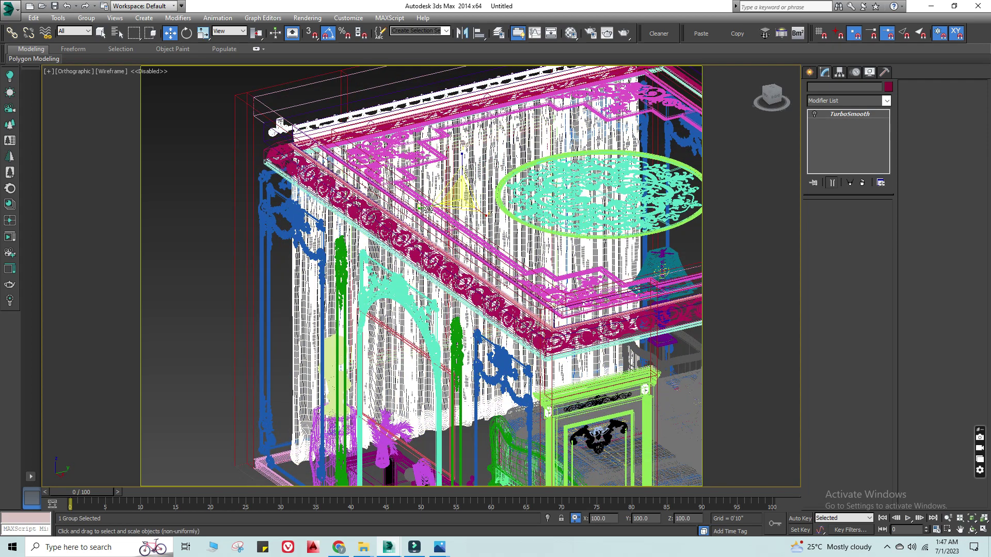
{"action": "left_click_drag", "start_coordinate": [431, 209], "coordinate": [440, 201]}
Step: In Top view, nudge the curtain group down and shorten it with non-uniform scale
{"action": "key", "text": "t"}
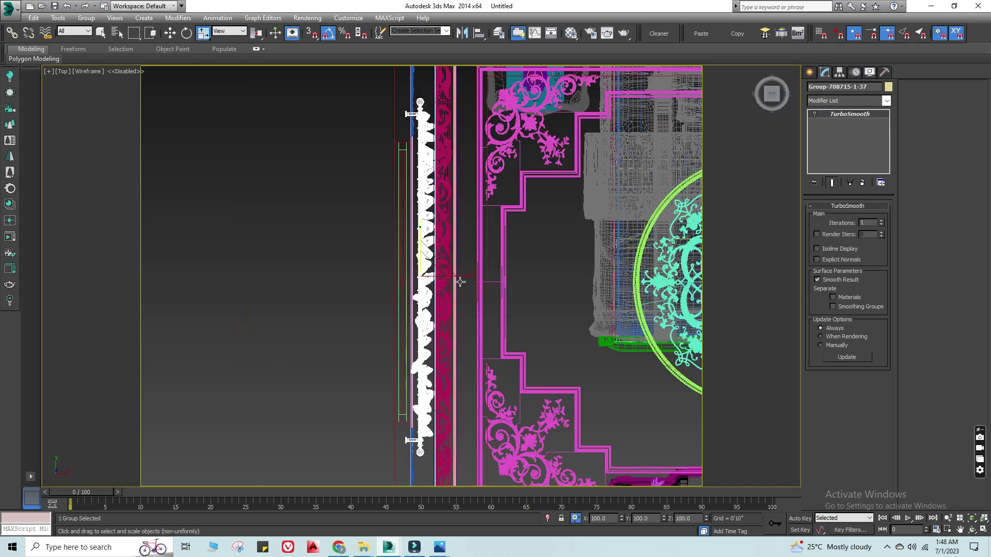
{"action": "key", "text": "w"}
{"action": "left_click_drag", "start_coordinate": [420, 247], "coordinate": [394, 281]}
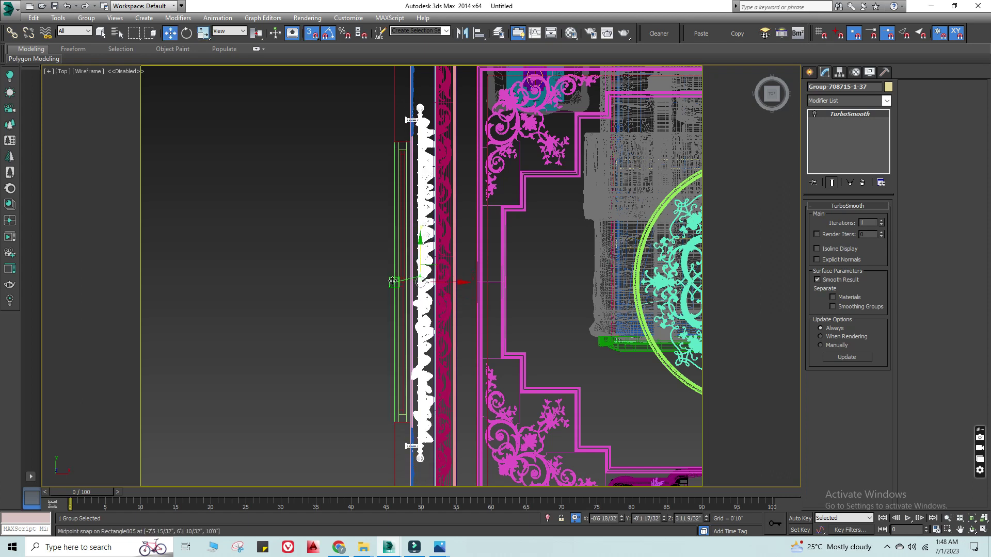
{"action": "key", "text": "e"}
{"action": "key", "text": "r"}
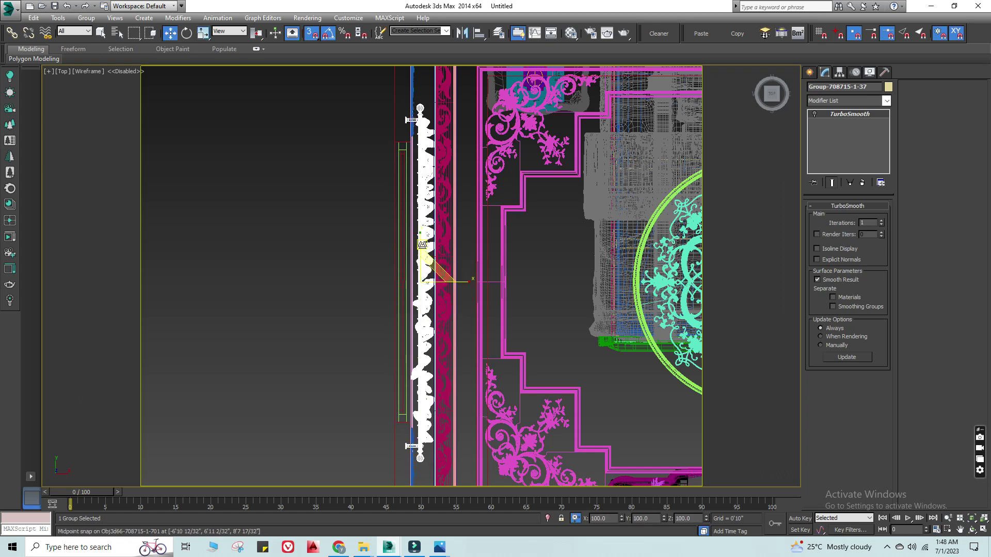
{"action": "key", "text": "s"}
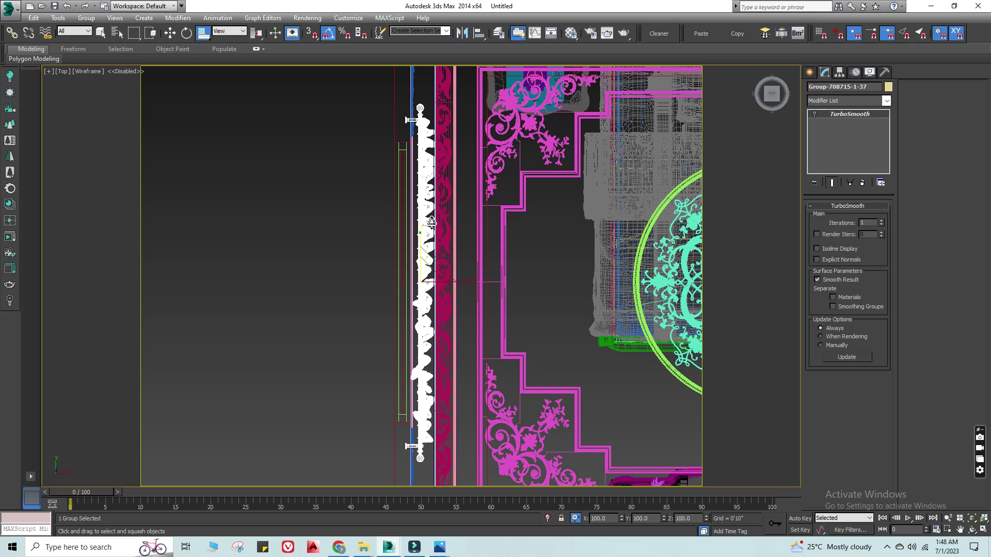
{"action": "left_click_drag", "start_coordinate": [209, 32], "coordinate": [210, 68]}
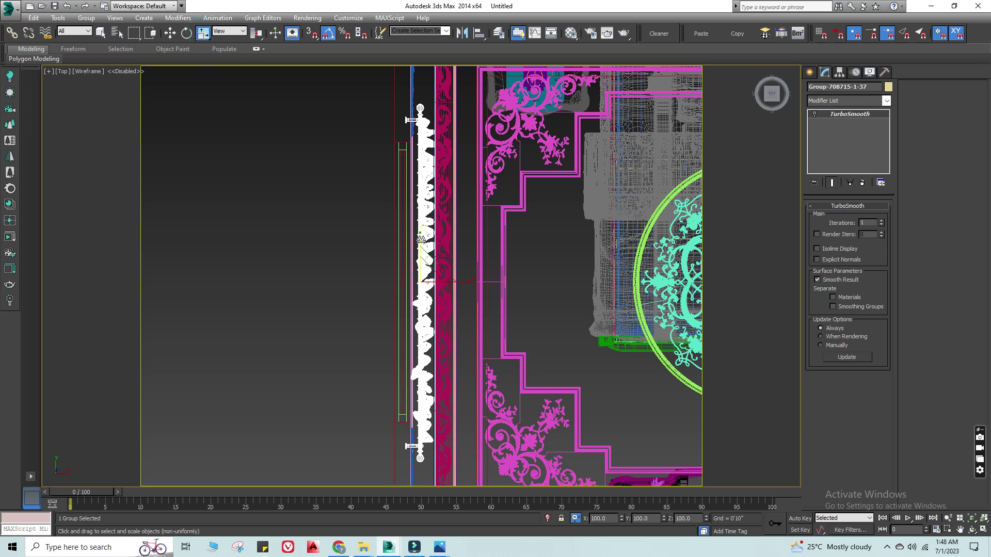
{"action": "left_click_drag", "start_coordinate": [421, 239], "coordinate": [421, 242]}
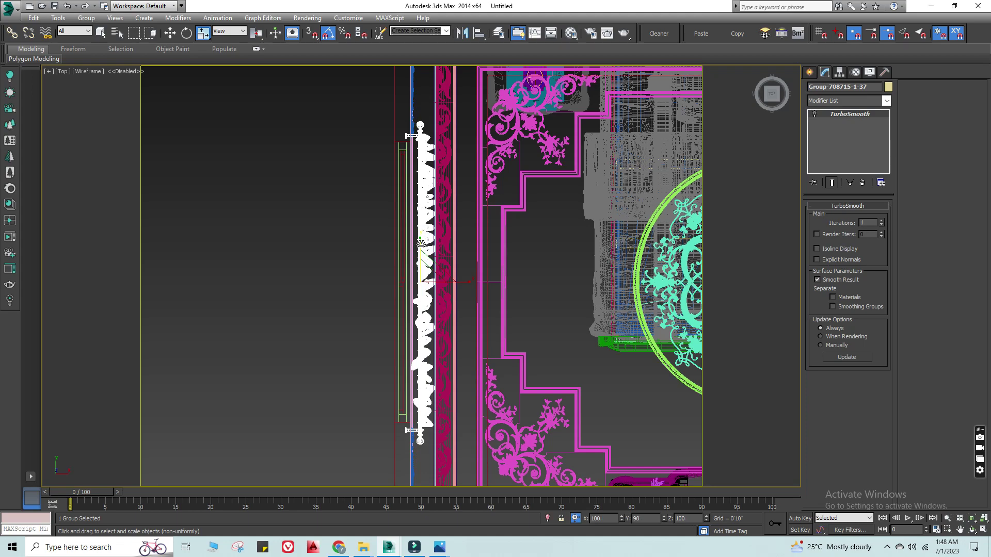
Step: Orbit around the room, deselect the curtain, and show the shaded VRay camera view
{"action": "mouse_move", "coordinate": [461, 295]}
{"action": "middle_mouse_down", "text": "alt"}
{"action": "mouse_move", "coordinate": [402, 228]}
{"action": "mouse_move", "coordinate": [338, 234]}
{"action": "middle_mouse_up", "text": "alt"}
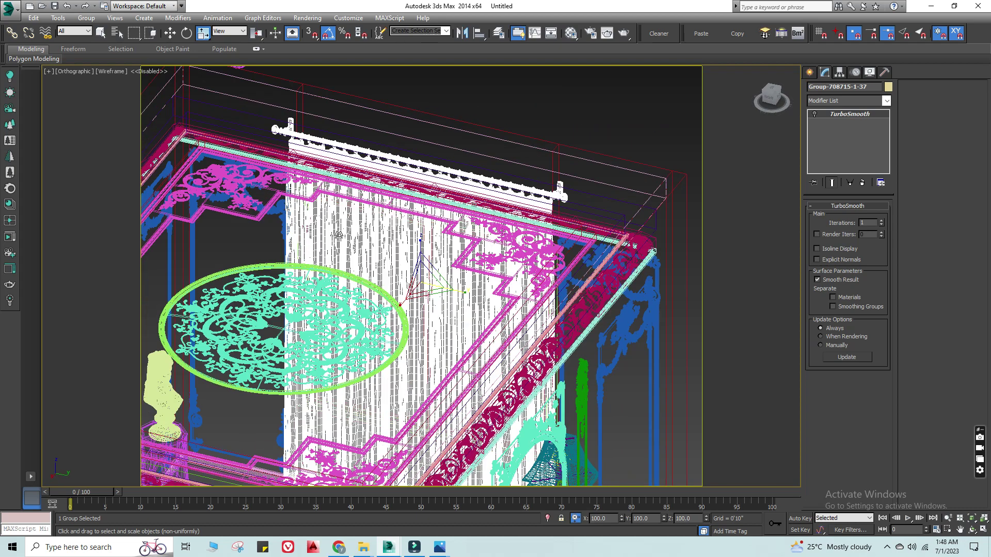
{"action": "left_click", "coordinate": [565, 110]}
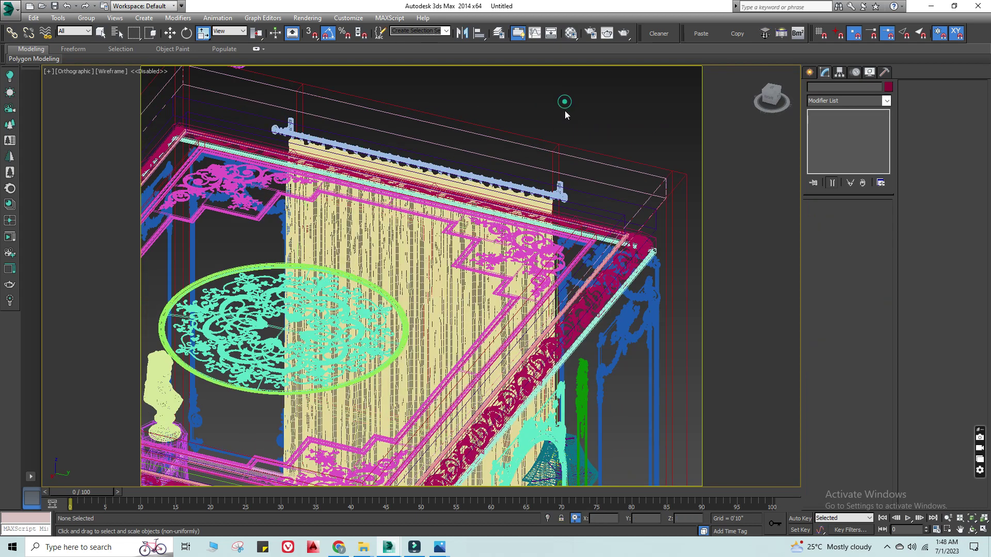
{"action": "key", "text": "c"}
{"action": "key", "text": "F3"}
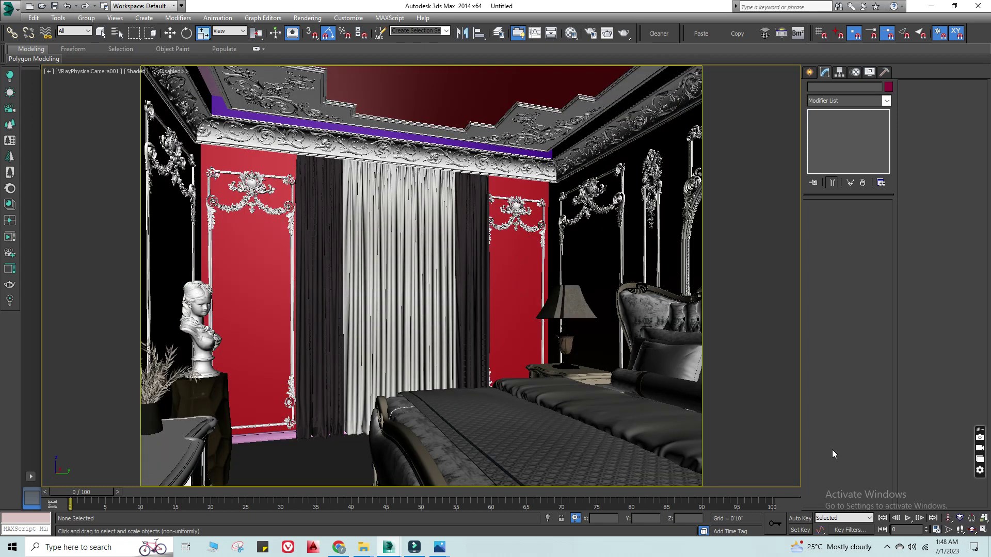
Step: Orbit the camera toward the left wall and dolly back to bring the bed into view
{"action": "left_click", "coordinate": [972, 529]}
{"action": "mouse_move", "coordinate": [472, 362]}
{"action": "left_mouse_down"}
{"action": "mouse_move", "coordinate": [377, 369]}
{"action": "mouse_move", "coordinate": [535, 332]}
{"action": "mouse_move", "coordinate": [627, 334]}
{"action": "mouse_move", "coordinate": [642, 302]}
{"action": "left_mouse_up"}
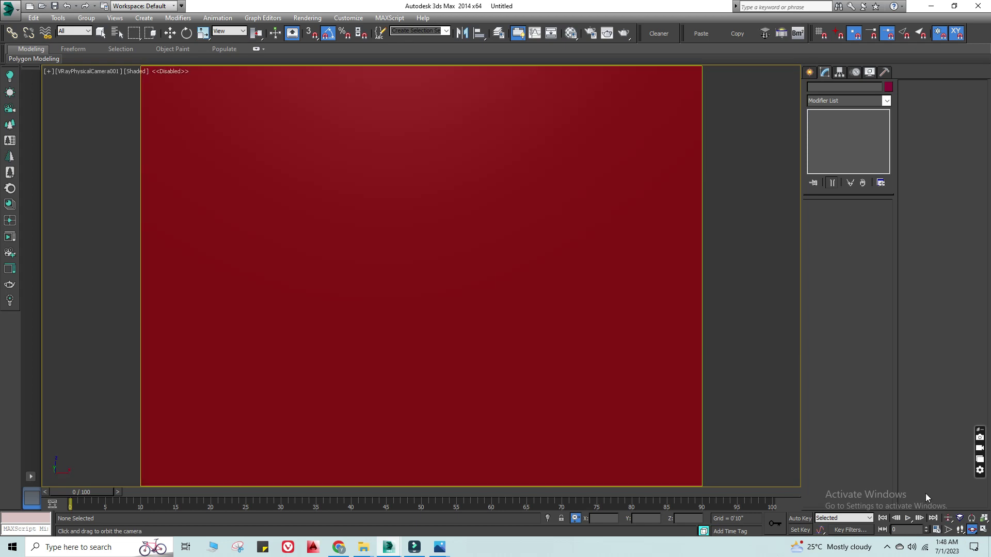
{"action": "left_click", "coordinate": [948, 518]}
{"action": "left_click_drag", "start_coordinate": [628, 359], "coordinate": [625, 332]}
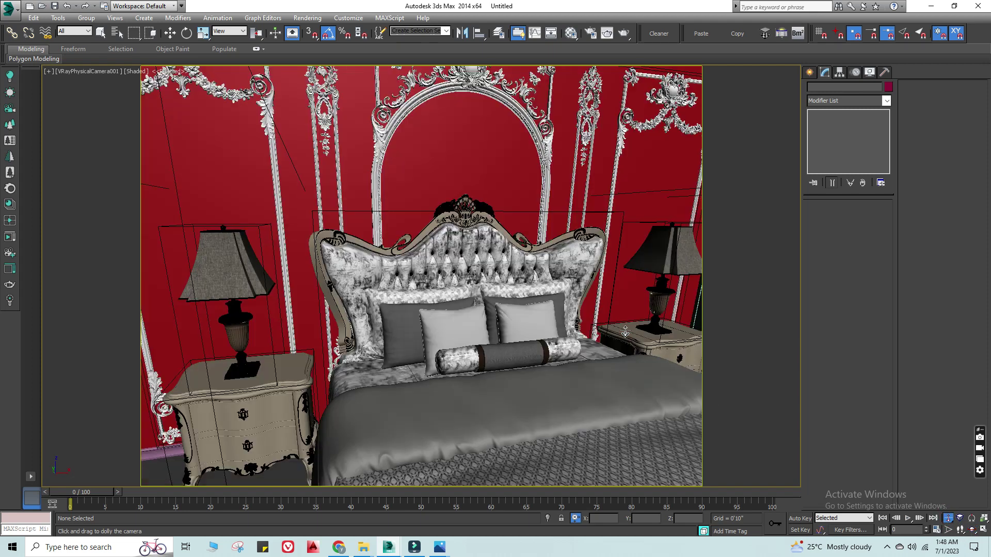
{"action": "left_click", "coordinate": [973, 531]}
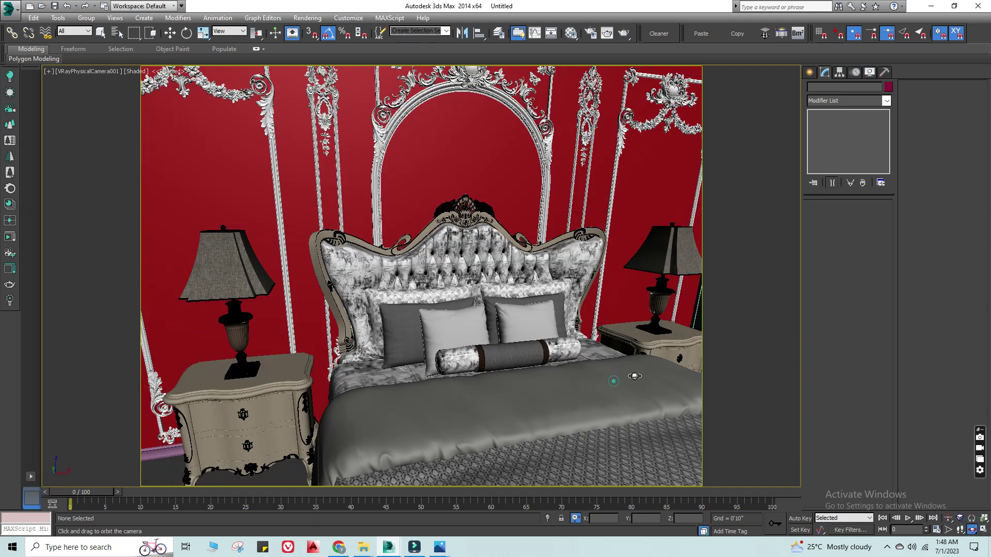
{"action": "left_click_drag", "start_coordinate": [635, 376], "coordinate": [648, 283]}
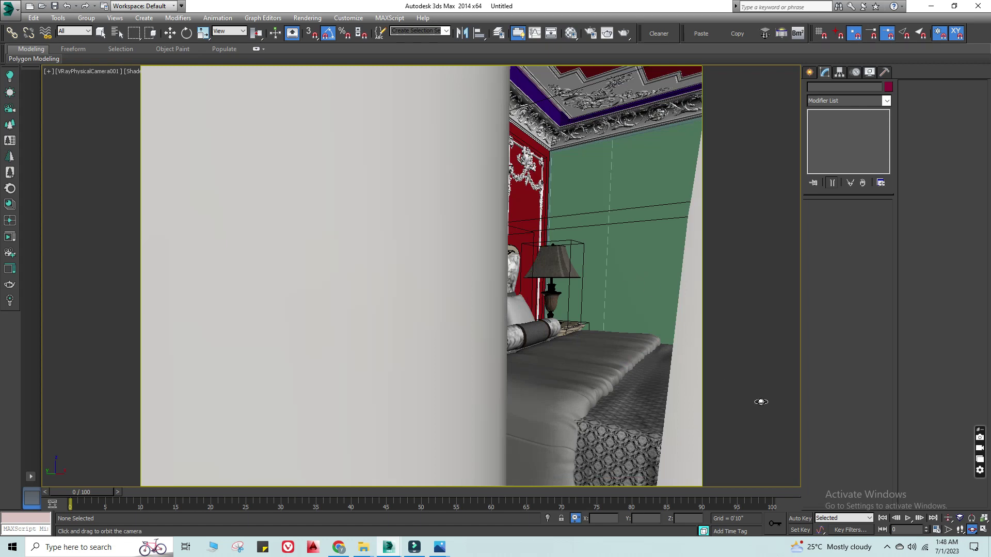
{"action": "key", "text": "ctrl+z"}
Step: Pan, orbit and dolly the camera to frame the bed, TV, bust and curtained window
{"action": "mouse_move", "coordinate": [695, 354]}
{"action": "middle_mouse_down"}
{"action": "mouse_move", "coordinate": [517, 354]}
{"action": "mouse_move", "coordinate": [543, 369]}
{"action": "middle_mouse_up"}
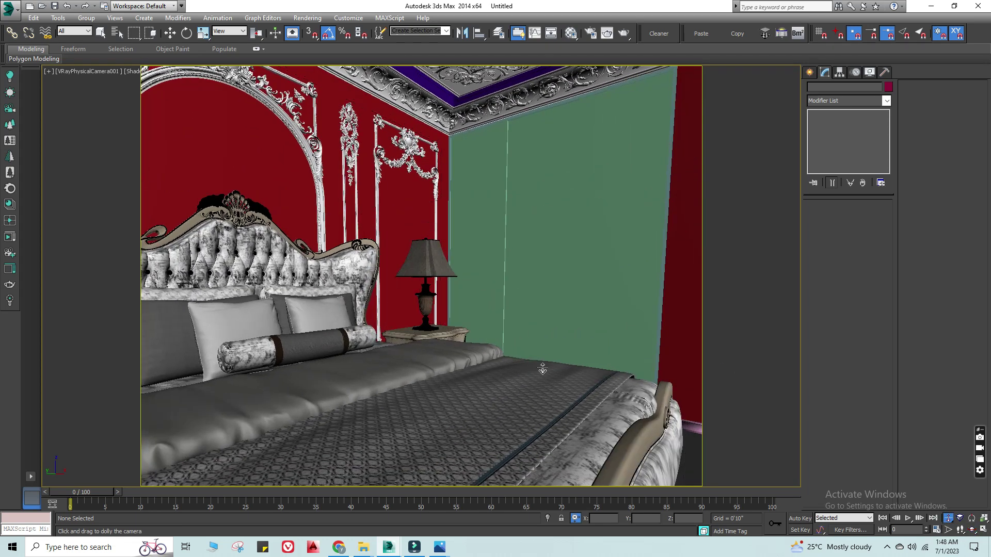
{"action": "left_click", "coordinate": [970, 531]}
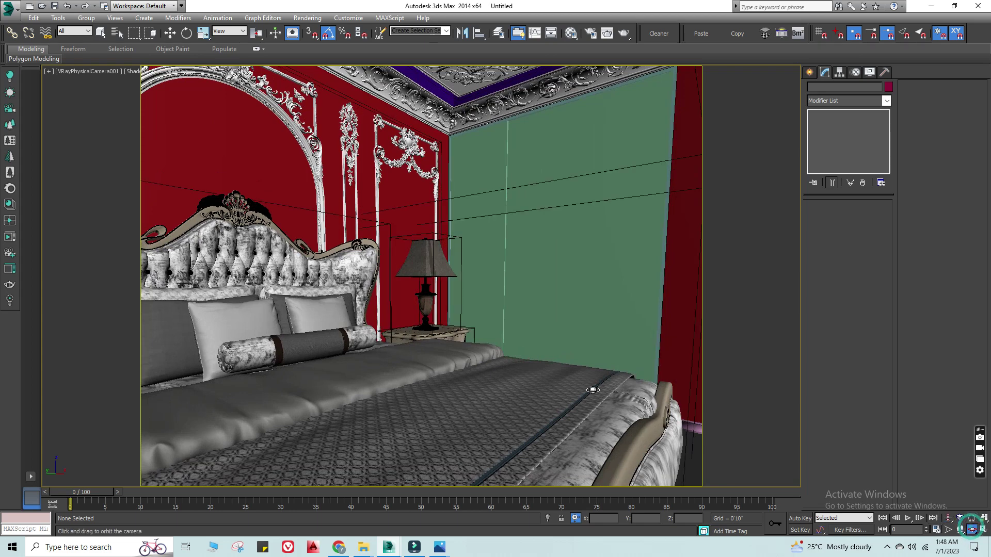
{"action": "mouse_move", "coordinate": [576, 392]}
{"action": "left_mouse_down"}
{"action": "mouse_move", "coordinate": [606, 394]}
{"action": "mouse_move", "coordinate": [523, 387]}
{"action": "left_mouse_up"}
{"action": "mouse_move", "coordinate": [490, 391]}
{"action": "left_mouse_down"}
{"action": "mouse_move", "coordinate": [343, 338]}
{"action": "mouse_move", "coordinate": [559, 488]}
{"action": "left_mouse_up"}
{"action": "left_click", "coordinate": [948, 519]}
{"action": "mouse_move", "coordinate": [537, 338]}
{"action": "left_mouse_down"}
{"action": "mouse_move", "coordinate": [508, 320]}
{"action": "mouse_move", "coordinate": [485, 325]}
{"action": "left_mouse_up"}
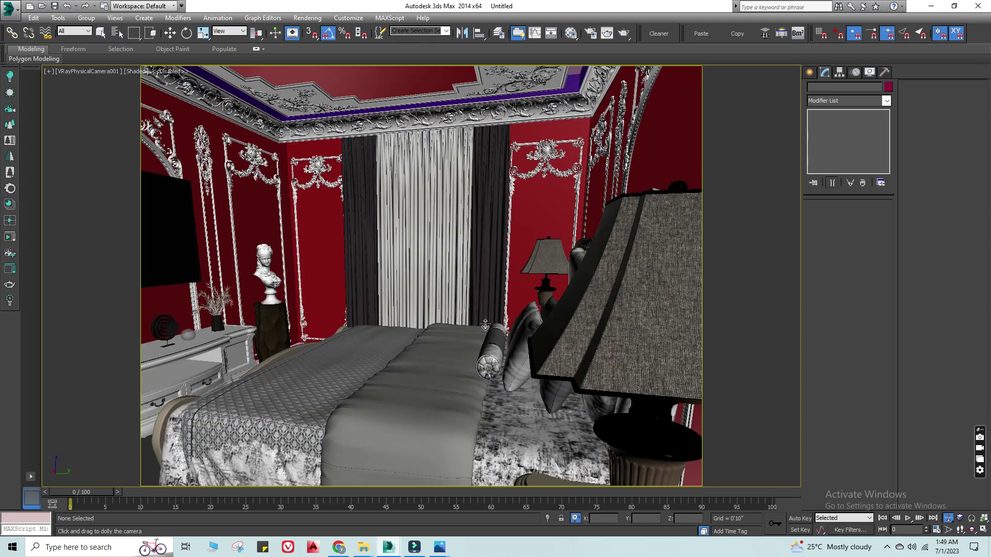
{"action": "right_click", "coordinate": [393, 282]}
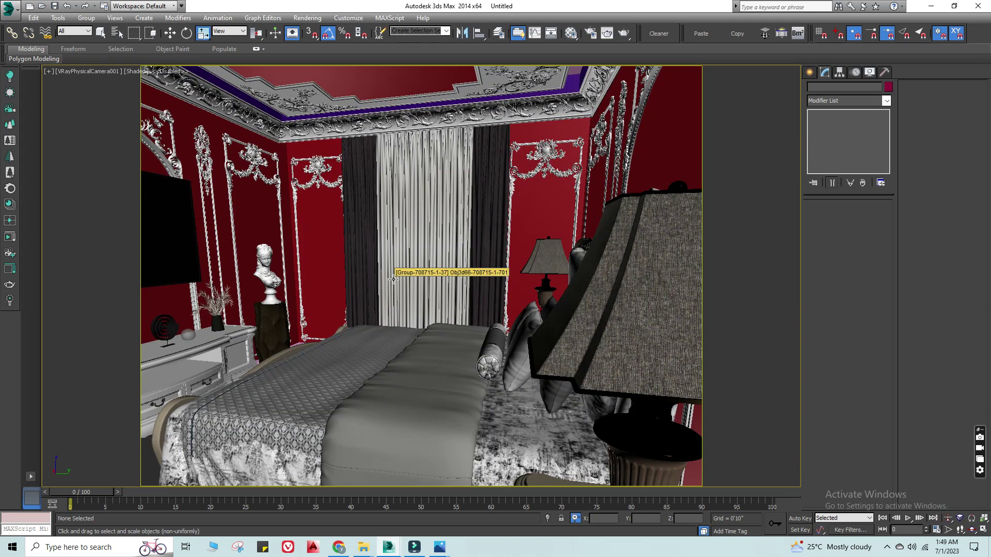